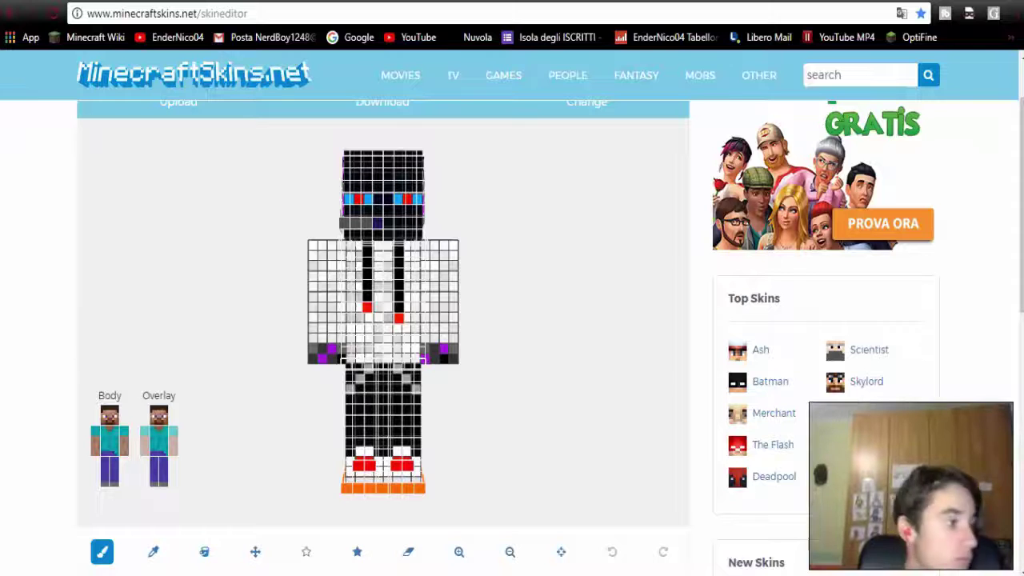
Erase the skin's face and chest markings, leaving the torso blank white
scroll(384, 321, "up", 3)
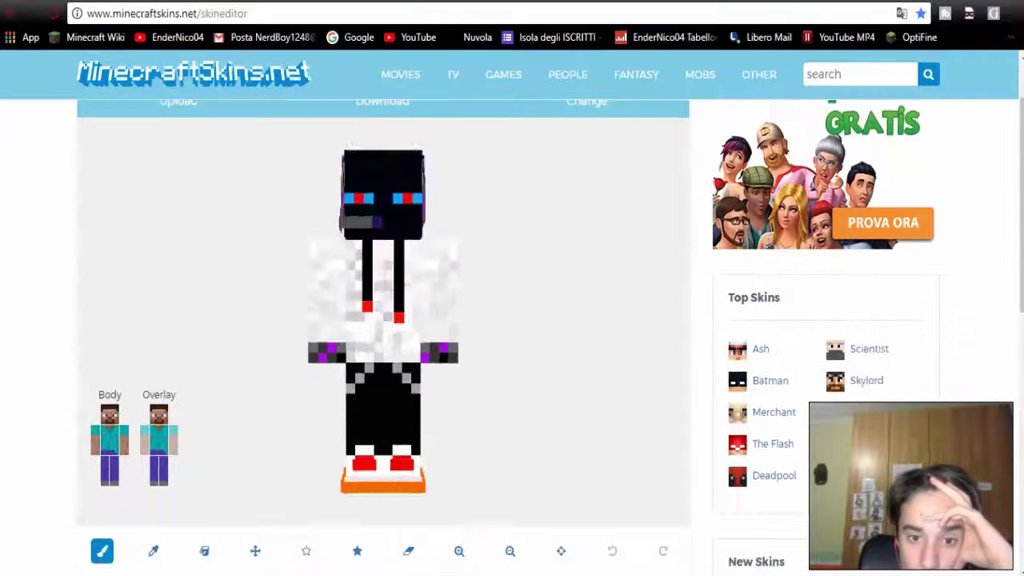
left_click(409, 552)
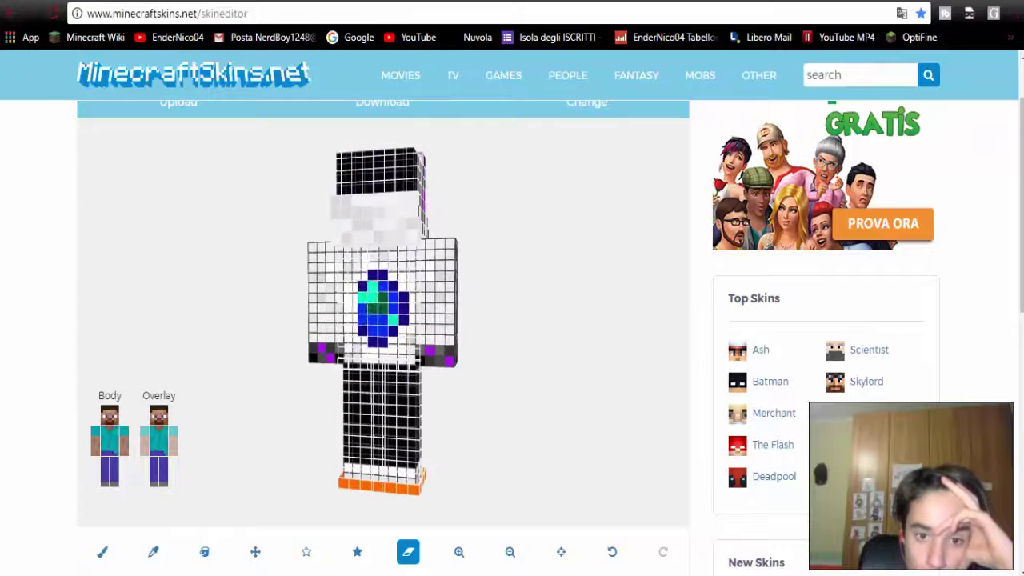
scroll(384, 320, "down", 2)
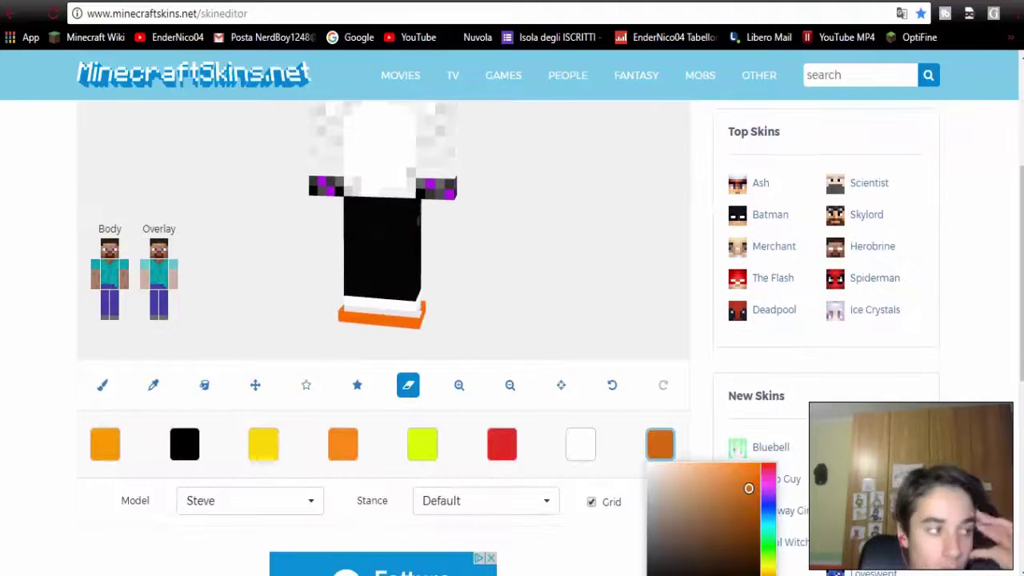
Paint an orange row along the white torso's bottom edge with the brush, then pick the eraser
scroll(384, 320, "up", 2)
left_click(102, 551)
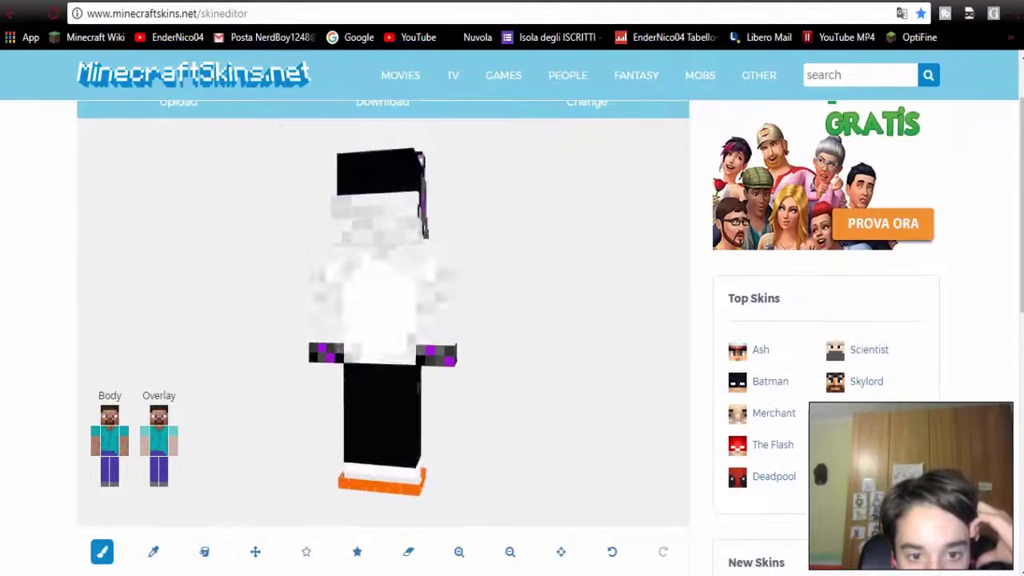
left_click(352, 343)
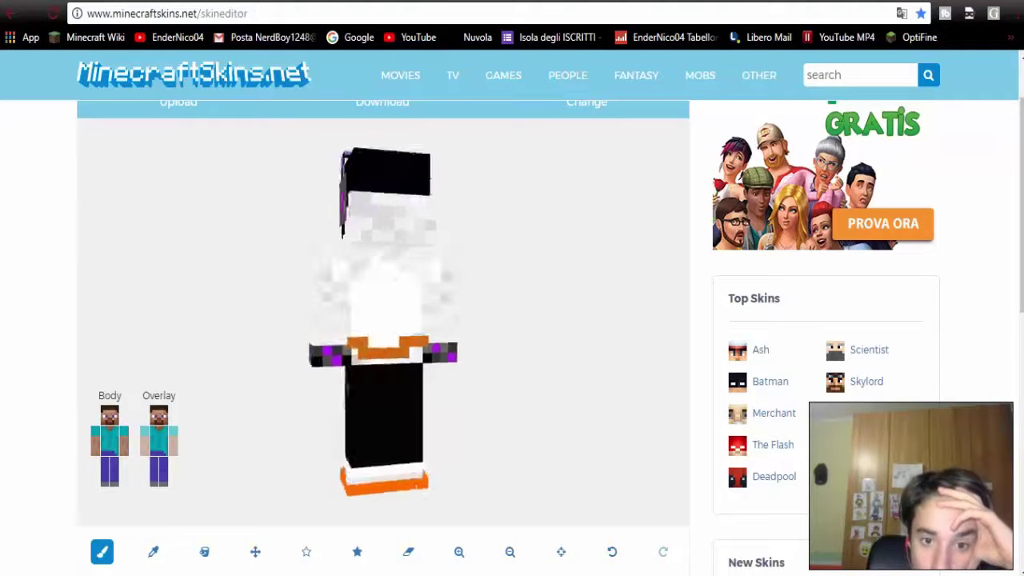
left_click(408, 551)
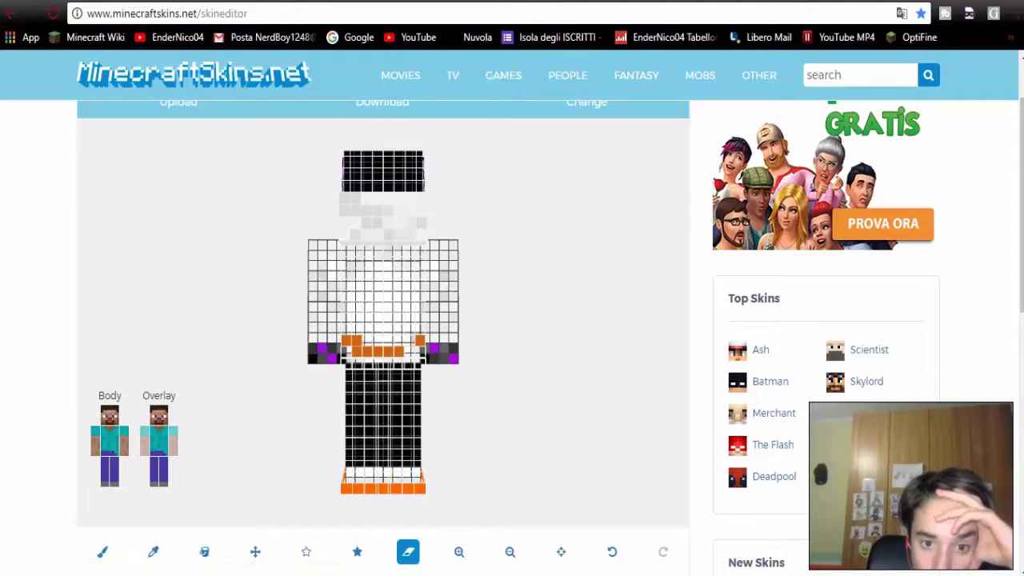
scroll(384, 336, "down", 1)
scroll(384, 336, "up", 2)
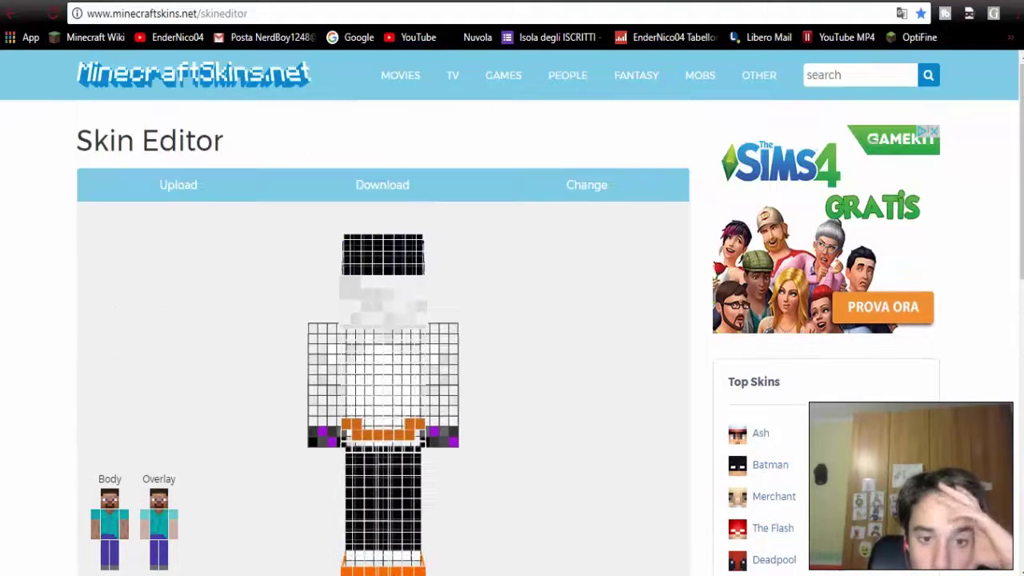
scroll(384, 336, "down", 2)
scroll(384, 336, "up", 1)
Recolour the red swatch to dark green and paint a two-pixel stem on the torso
scroll(384, 336, "down", 1)
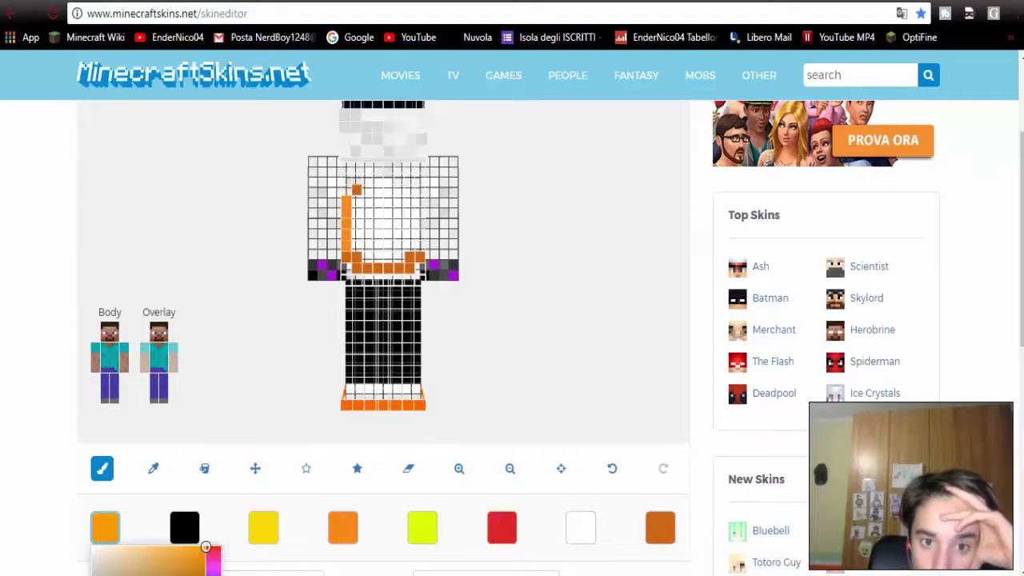
left_click(343, 527)
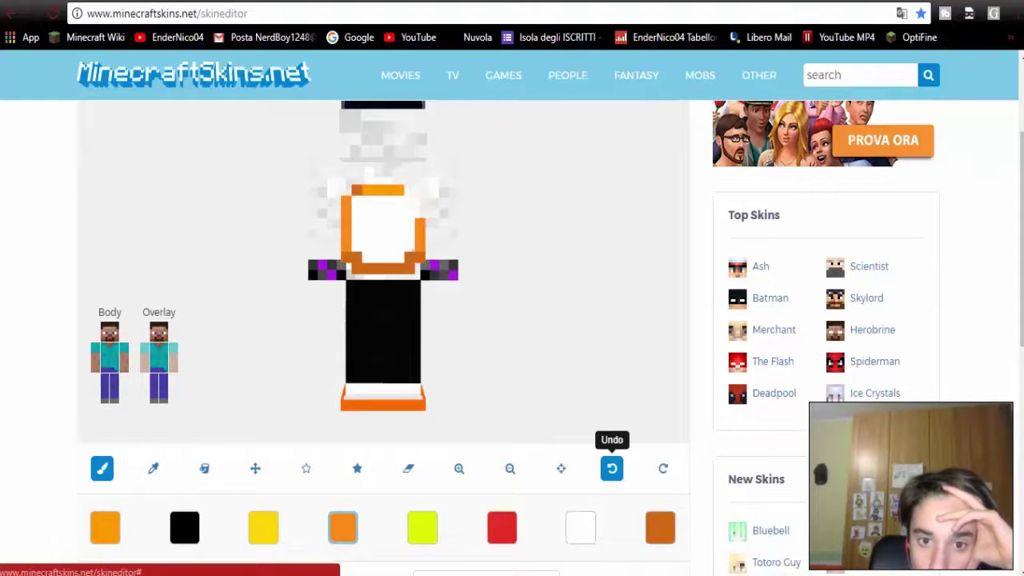
left_click(660, 528)
left_click(502, 528)
scroll(502, 528, "down", 2)
left_click(609, 456)
left_click(590, 476)
scroll(480, 400, "up", 4)
left_click(378, 344)
left_click(388, 335)
Paint the orange pumpkin outline pixels on the torso
scroll(560, 480, "down", 1)
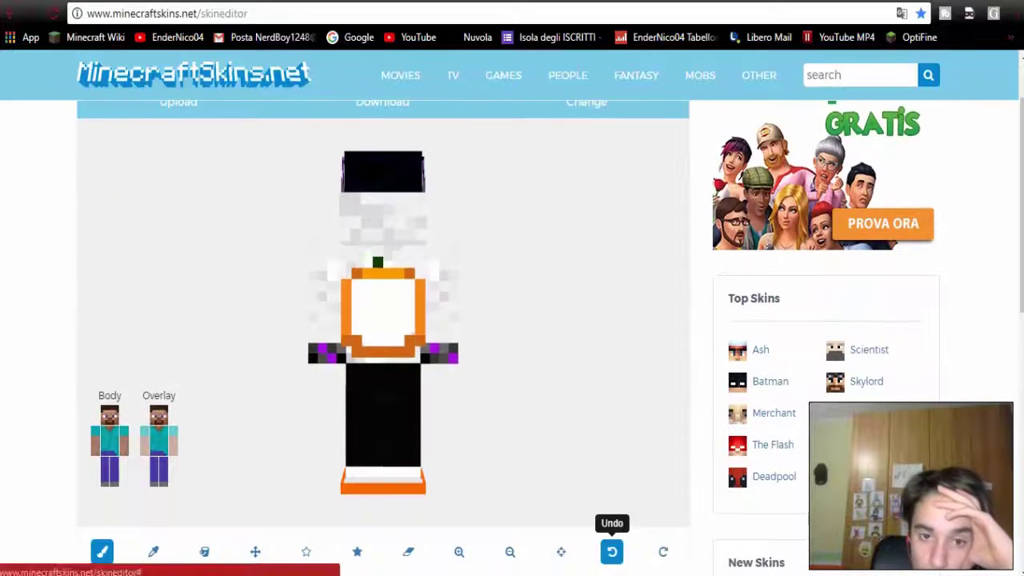
scroll(384, 320, "down", 1)
left_click(105, 528)
left_click(357, 201)
left_click(378, 213)
left_click(399, 234)
left_click(367, 246)
Dot lime, dark-orange and yellow pixels inside the pumpkin
left_click(422, 528)
left_click(399, 212)
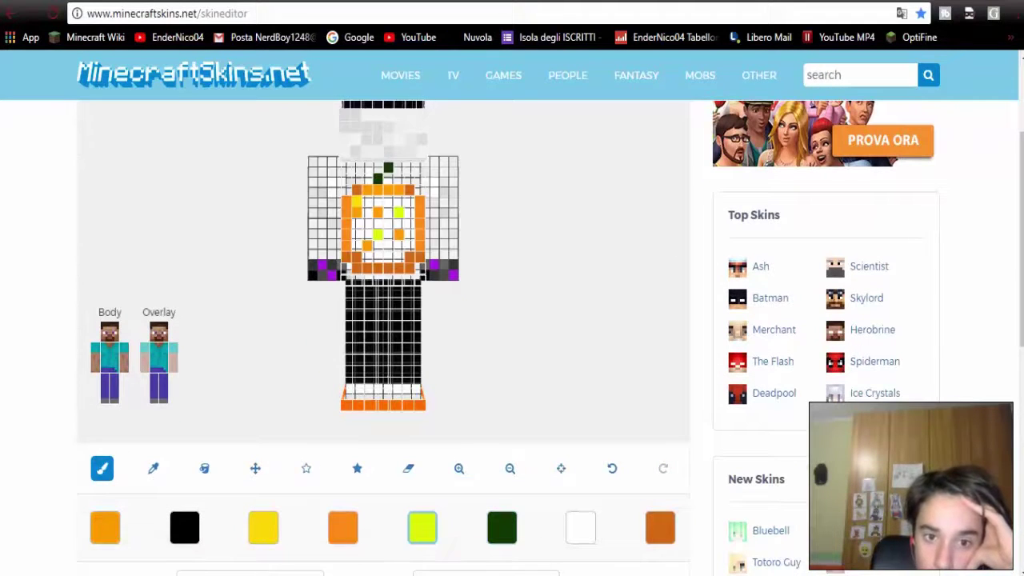
left_click(356, 235)
left_click(399, 257)
left_click(660, 528)
left_click(368, 223)
left_click(410, 236)
left_click(264, 527)
left_click(400, 200)
left_click(366, 212)
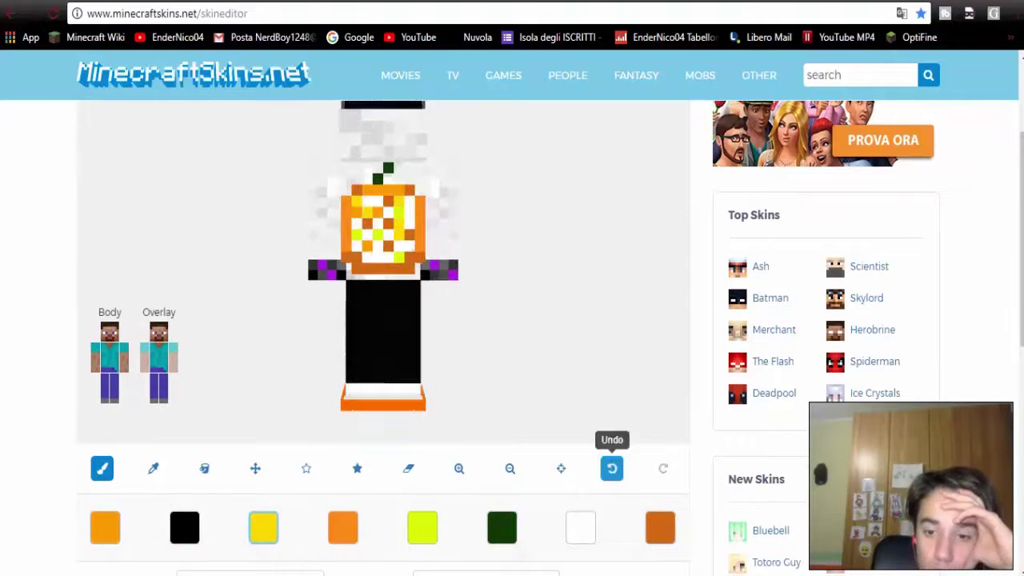
Change the dark-green palette swatch to gold
left_click(501, 527)
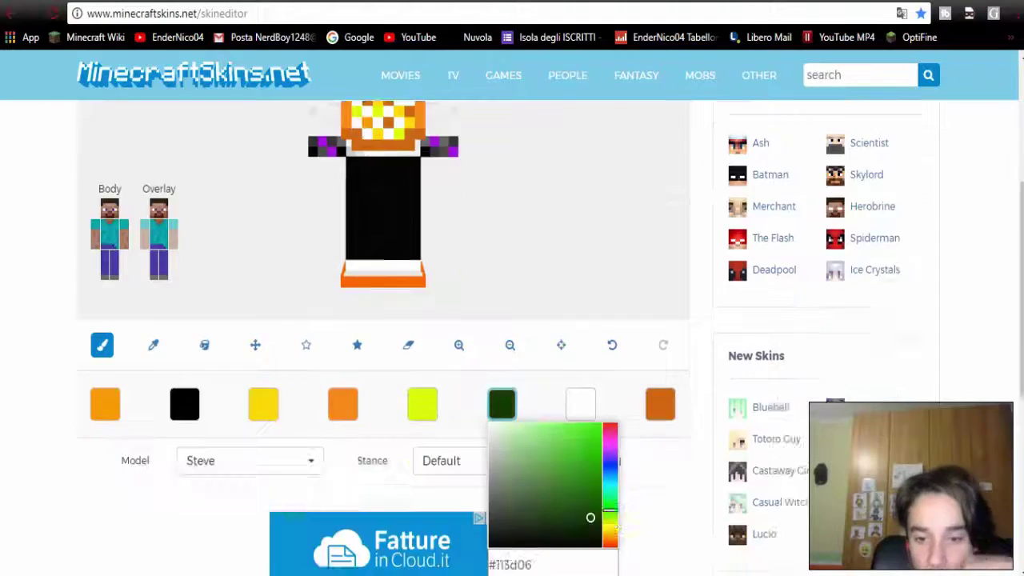
scroll(502, 480, "down", 3)
left_click_drag(581, 347, 128, 333)
left_click(501, 276)
left_click(589, 329)
scroll(589, 329, "up", 3)
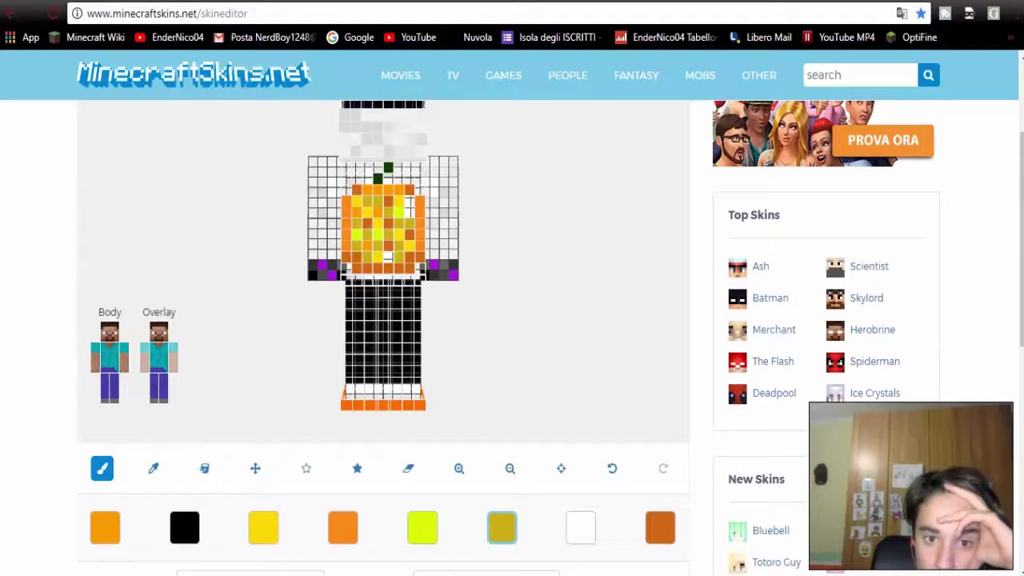
Set the white palette swatch to dark brown
left_click(660, 527)
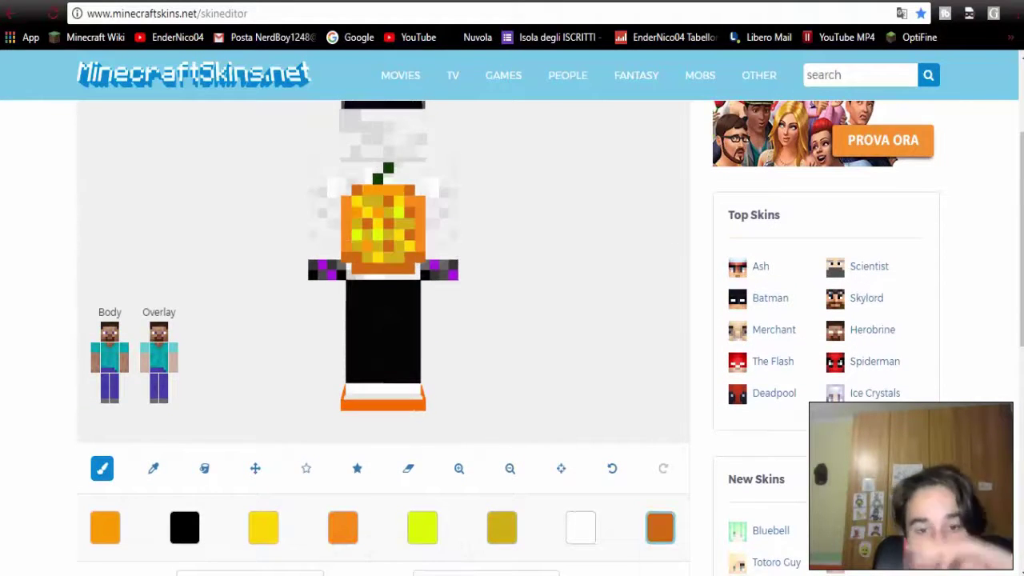
scroll(183, 496, "down", 3)
left_click(183, 358)
left_click(581, 359)
left_click(657, 480)
scroll(656, 481, "up", 3)
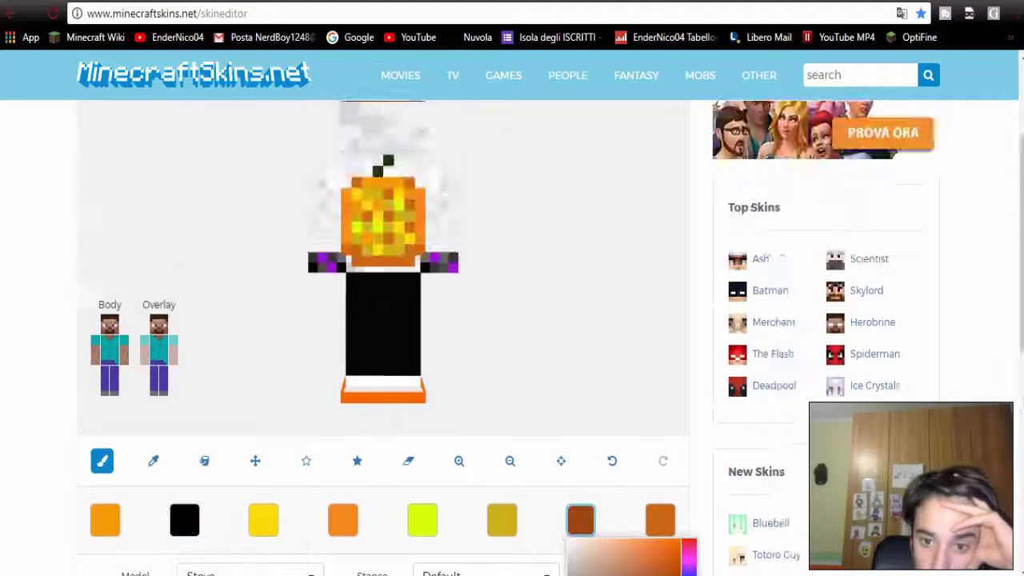
Carve the pumpkin's dark-brown eyes and jagged mouth, undoing mistaken strokes
left_click(612, 468)
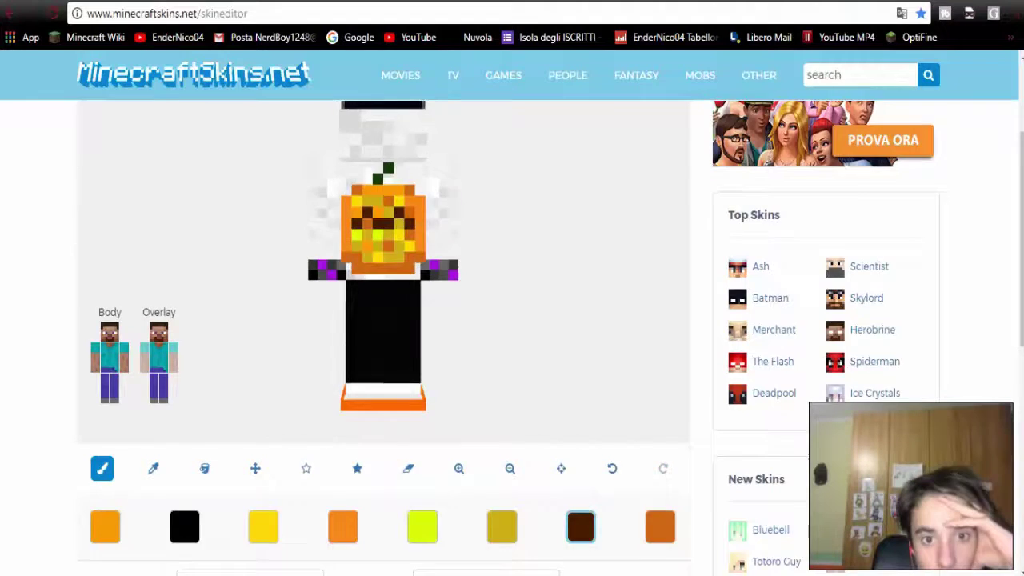
left_click(184, 528)
left_click(383, 258)
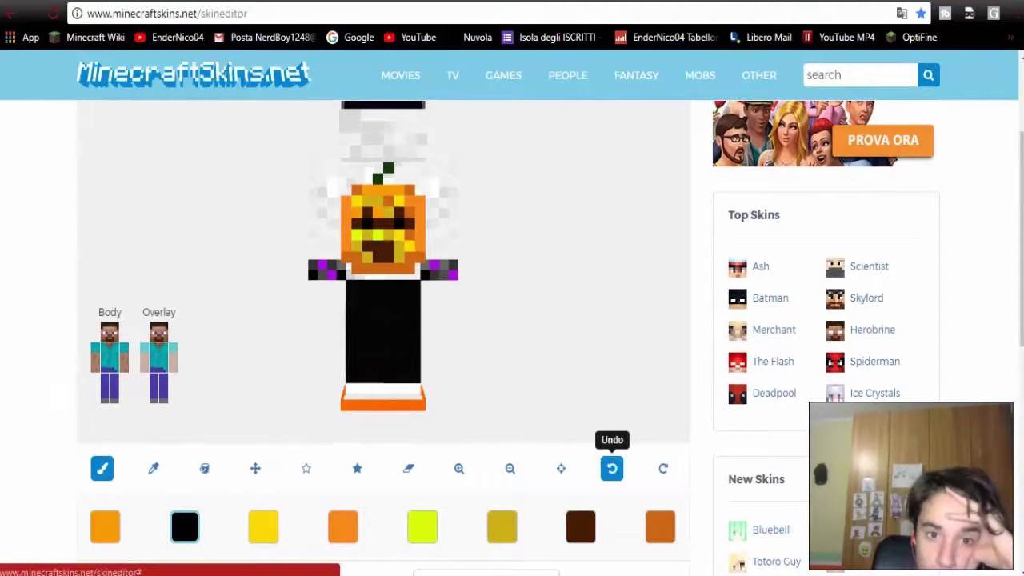
left_click(613, 468)
left_click(184, 527)
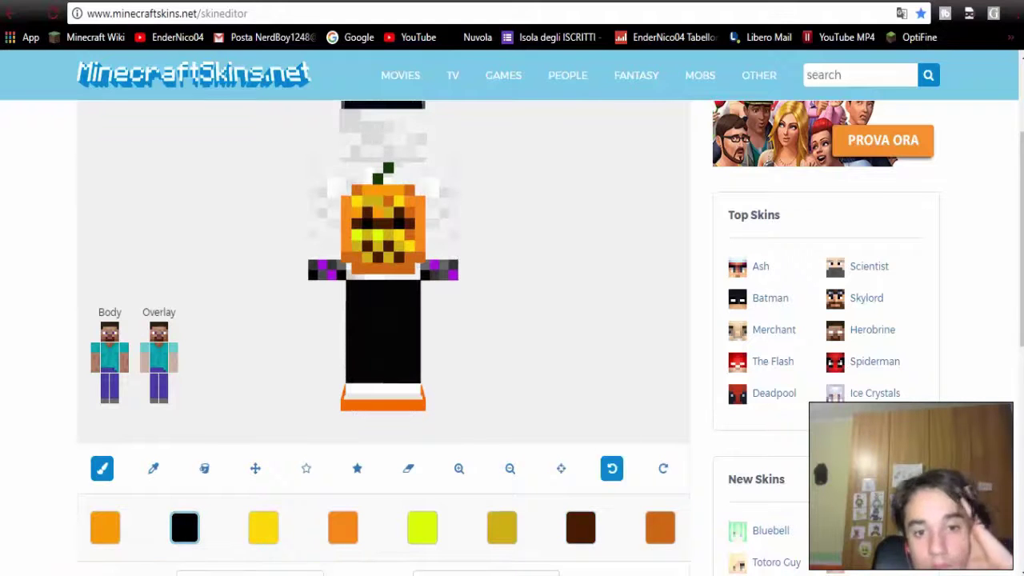
left_click(662, 468)
Rotate the preview and recolour the seventh palette swatch to dark red-brown
scroll(384, 320, "up", 1)
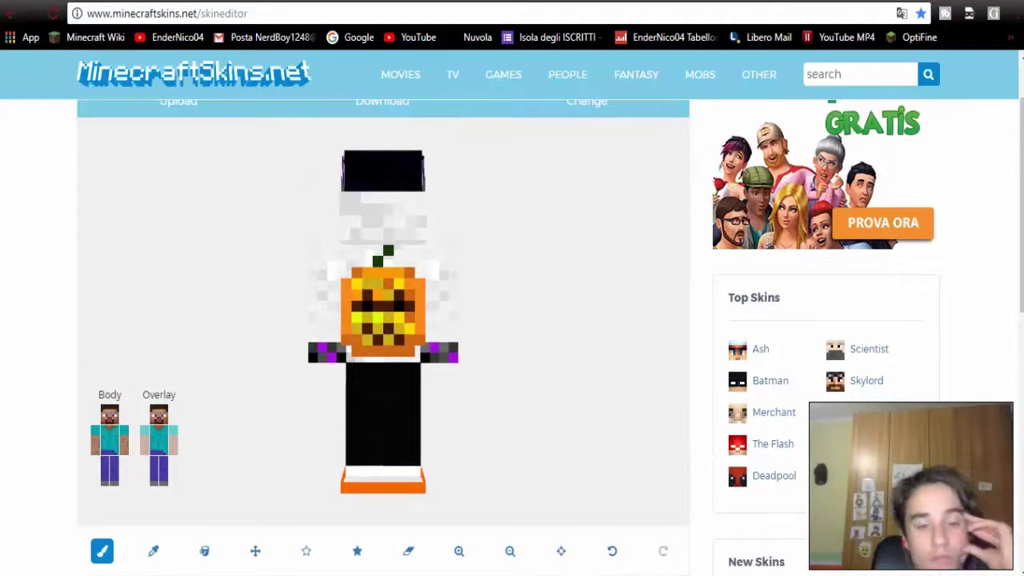
left_click_drag(384, 320, 448, 320)
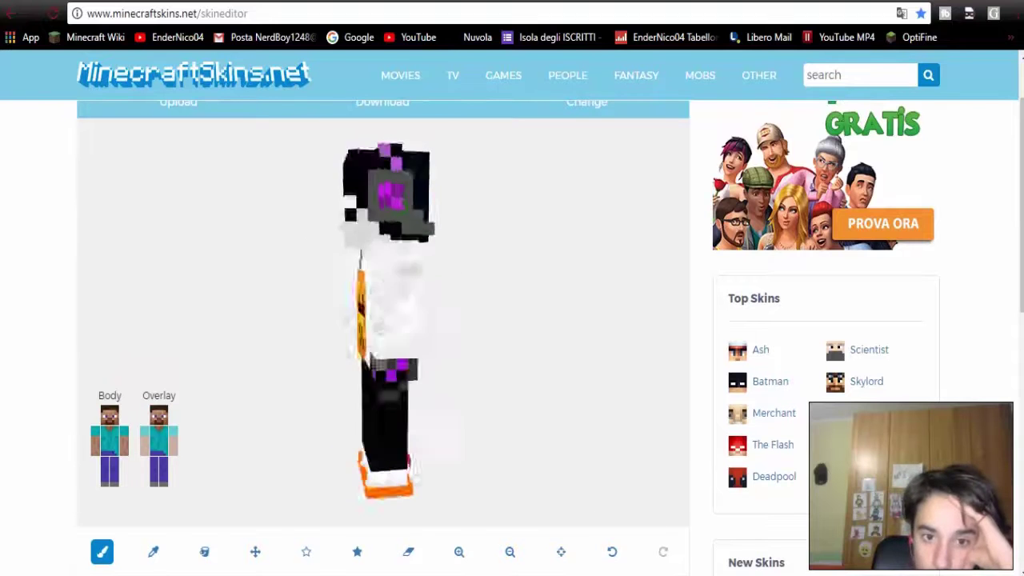
scroll(385, 320, "down", 2)
left_click(581, 443)
scroll(385, 320, "up", 2)
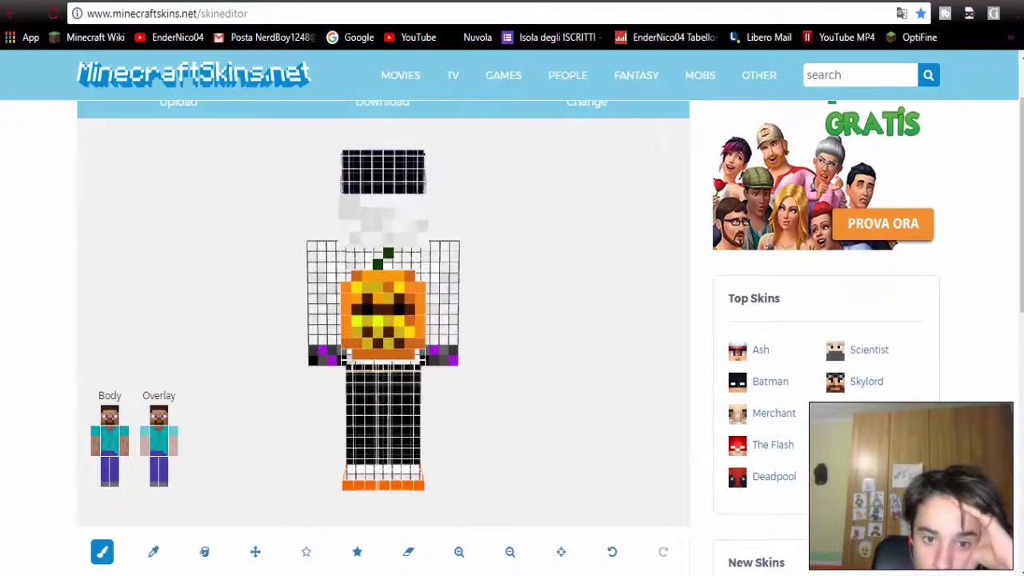
scroll(384, 320, "down", 1)
scroll(385, 320, "down", 3)
left_click(581, 277)
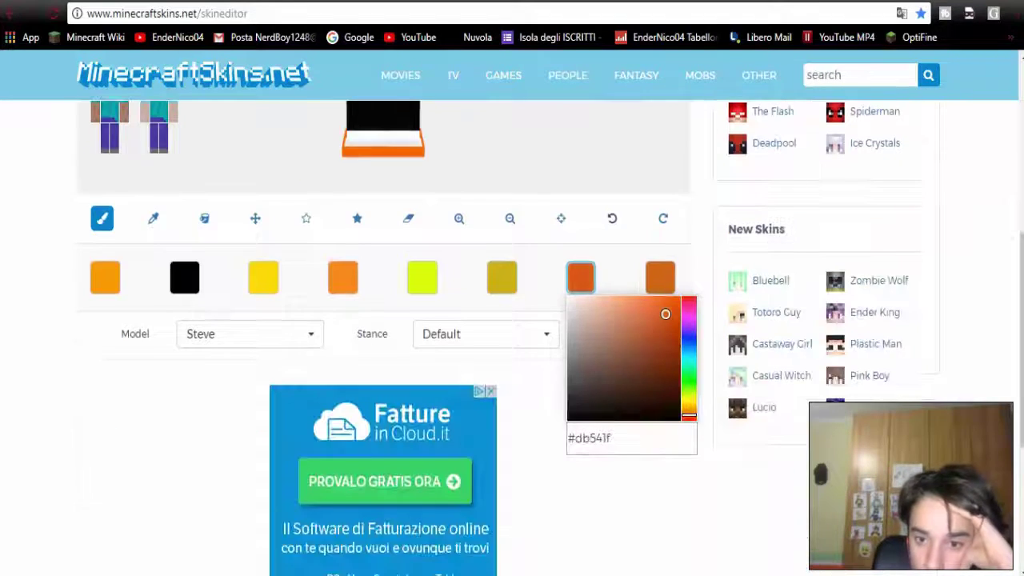
left_click(665, 512)
Undo the last change and paint dark red-brown across the upper torso
scroll(384, 320, "up", 3)
scroll(344, 272, "up", 1)
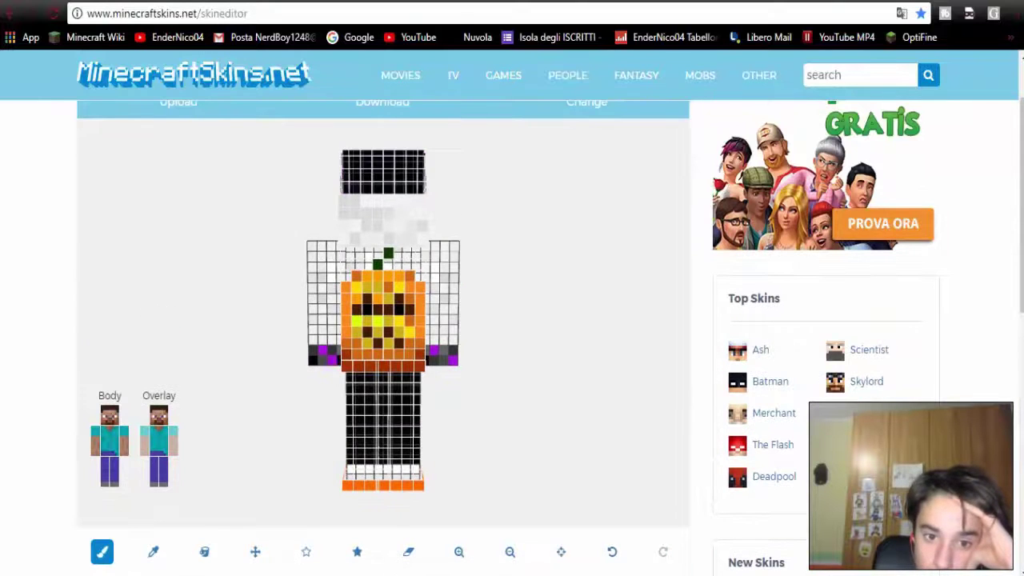
left_click(612, 552)
mouse_move(346, 264)
left_mouse_down()
mouse_move(368, 253)
mouse_move(432, 356)
mouse_move(423, 360)
left_mouse_up()
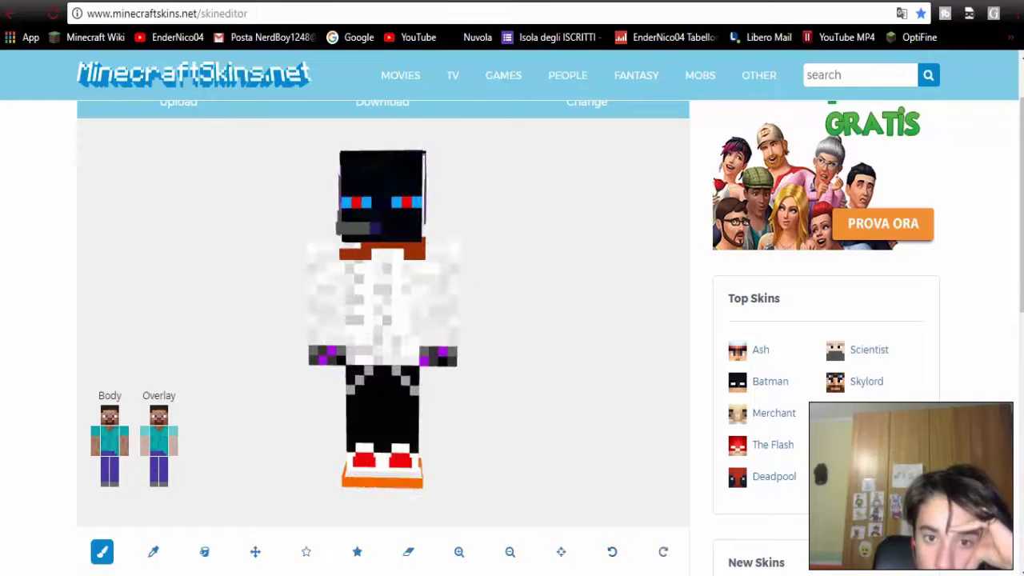
Undo and redo the brown torso strokes, ending with the brown paint restored
left_click(613, 552)
key("ctrl+y")
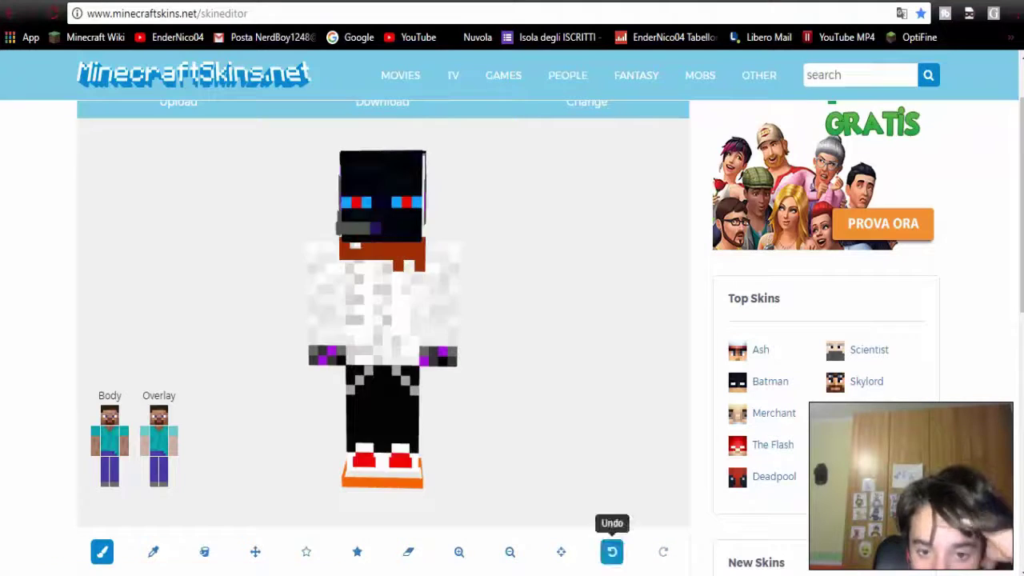
double_click(612, 551)
left_click(663, 551)
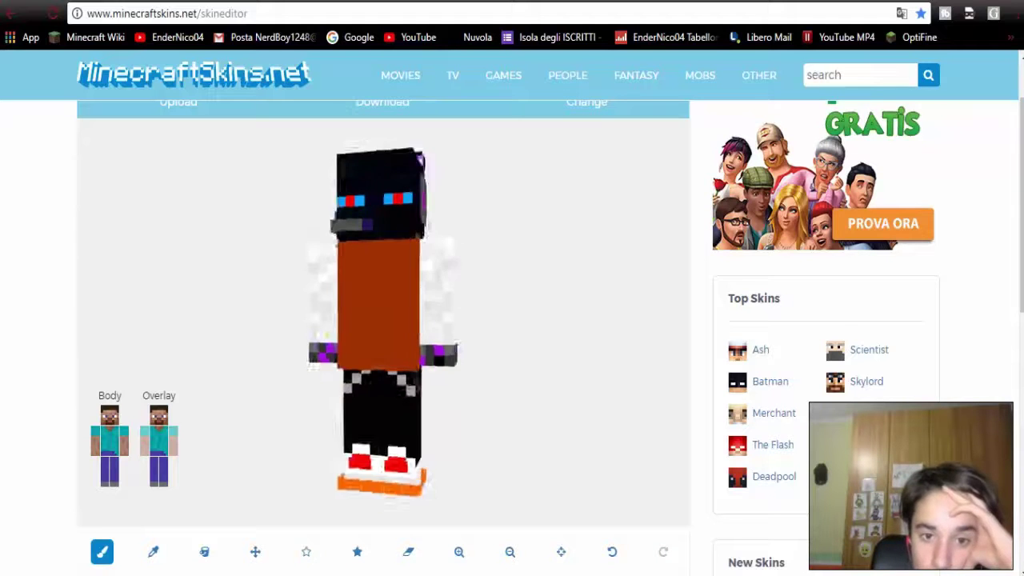
Paint a black pixel on the torso, then undo the black pixels
scroll(512, 320, "down", 1)
left_click(185, 528)
left_click(365, 202)
left_click(612, 468)
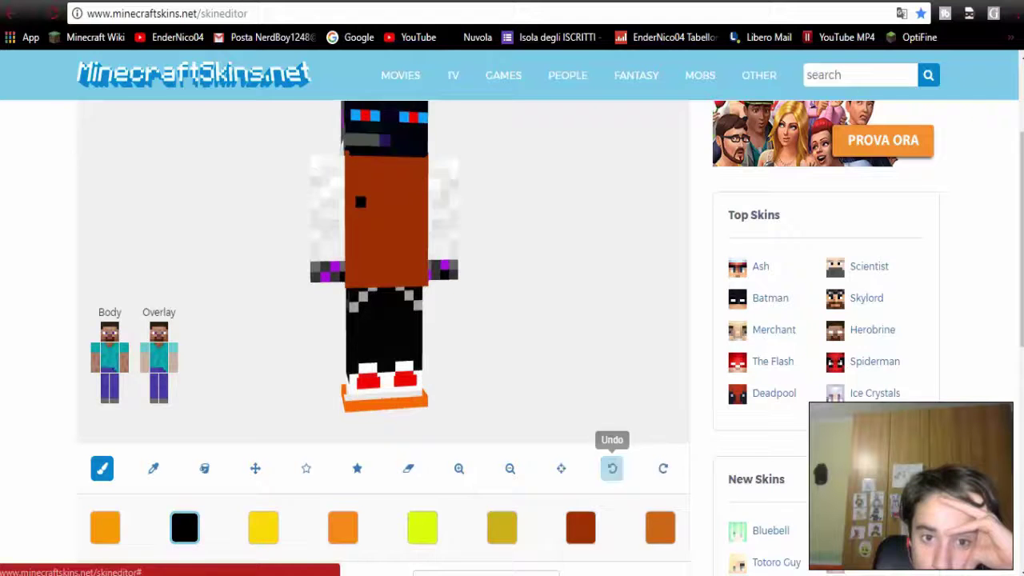
left_click(581, 528)
scroll(581, 528, "down", 2)
scroll(581, 528, "up", 3)
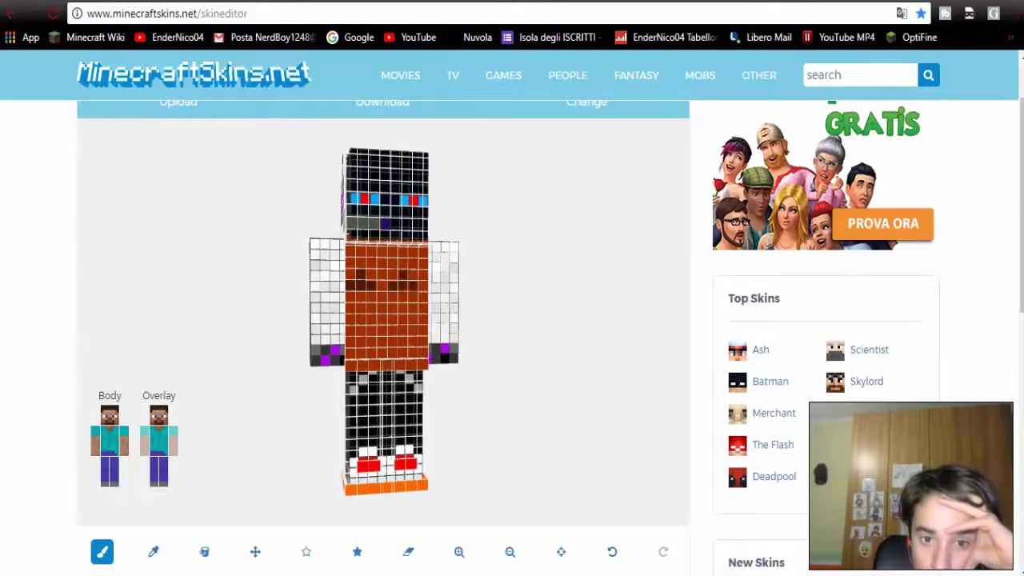
scroll(384, 312, "down", 1)
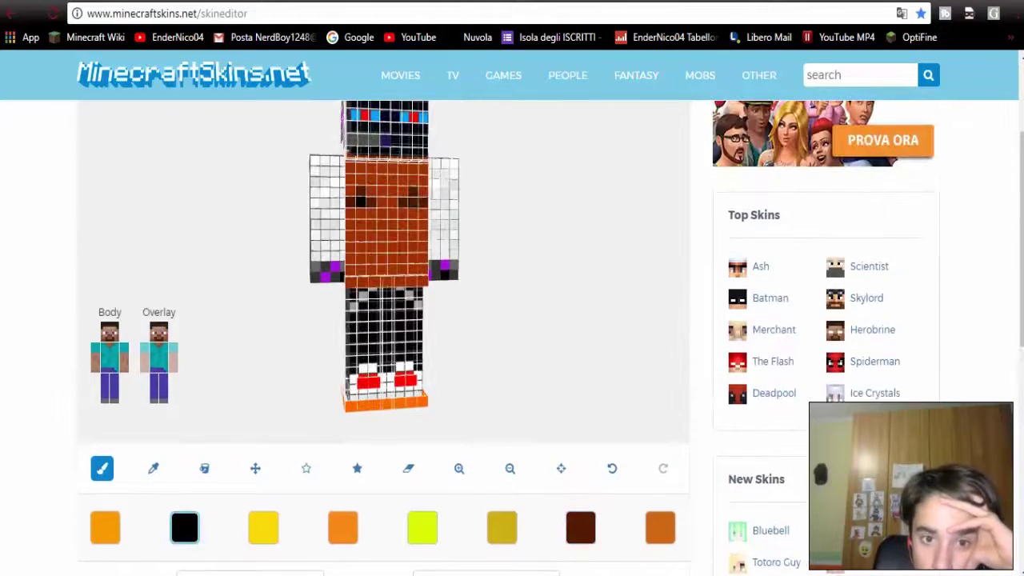
left_click(613, 468)
left_click(581, 528)
left_click(376, 254)
Undo all the brown torso paint back to white and hide the model's parts
left_click(613, 468)
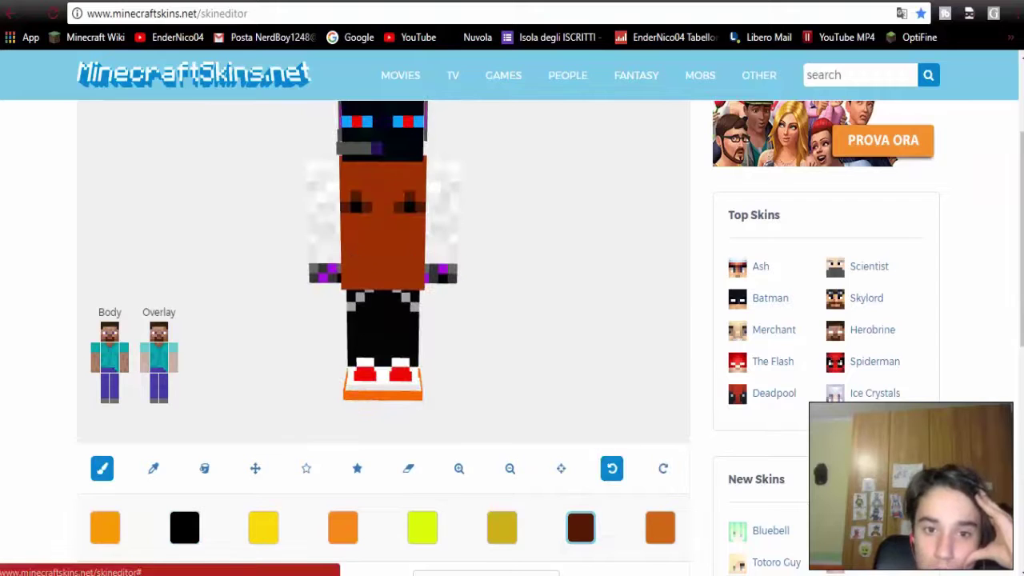
left_click(612, 468)
left_click(612, 468)
left_click(613, 468)
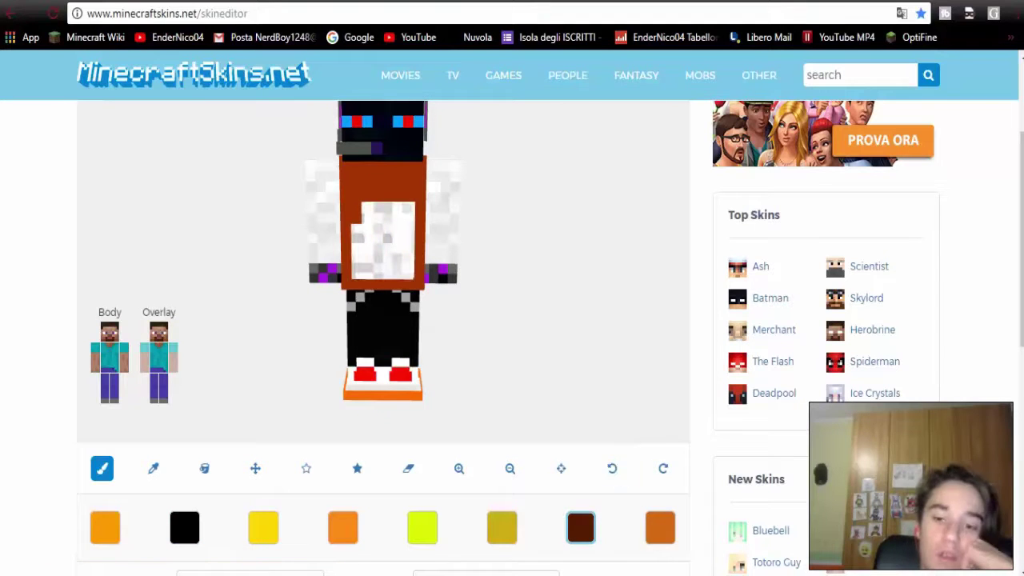
left_click(613, 468)
left_click(613, 469)
left_click(612, 468)
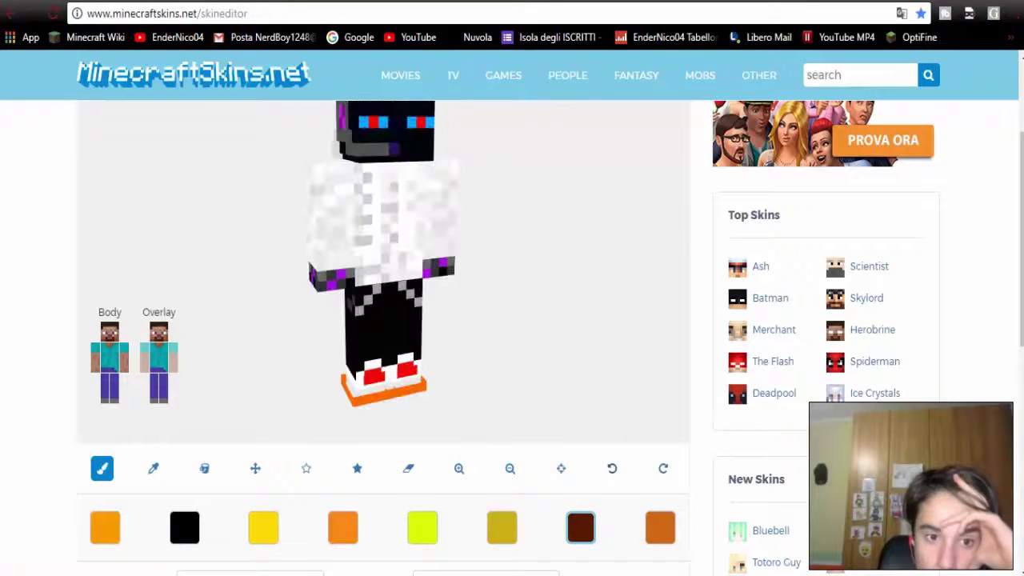
key("ctrl+z")
key("ctrl+z")
Toggle body-part visibility so only the brown-sided legs show in the 3D view
key("ctrl+z")
key("ctrl+z")
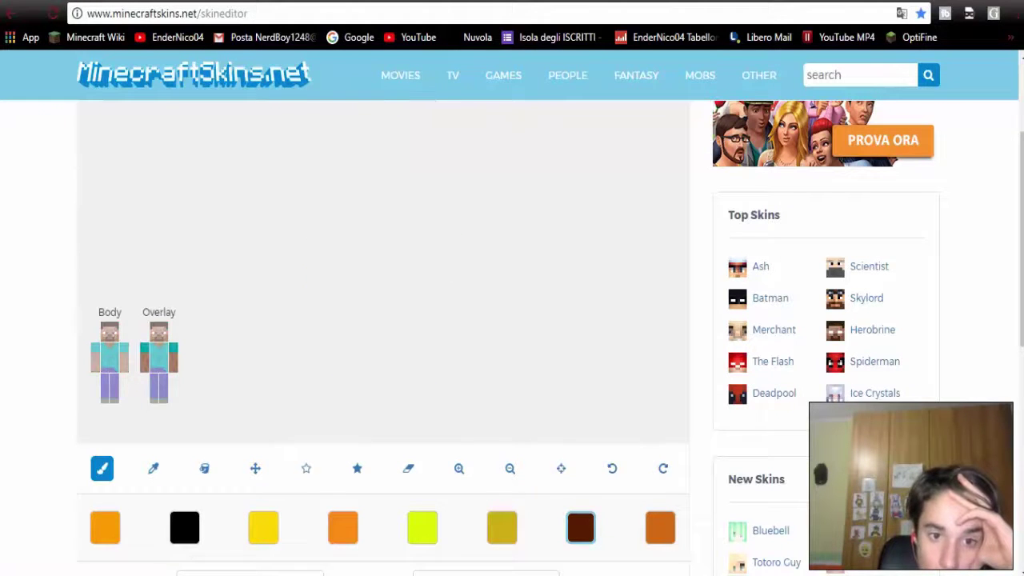
key("ctrl+z")
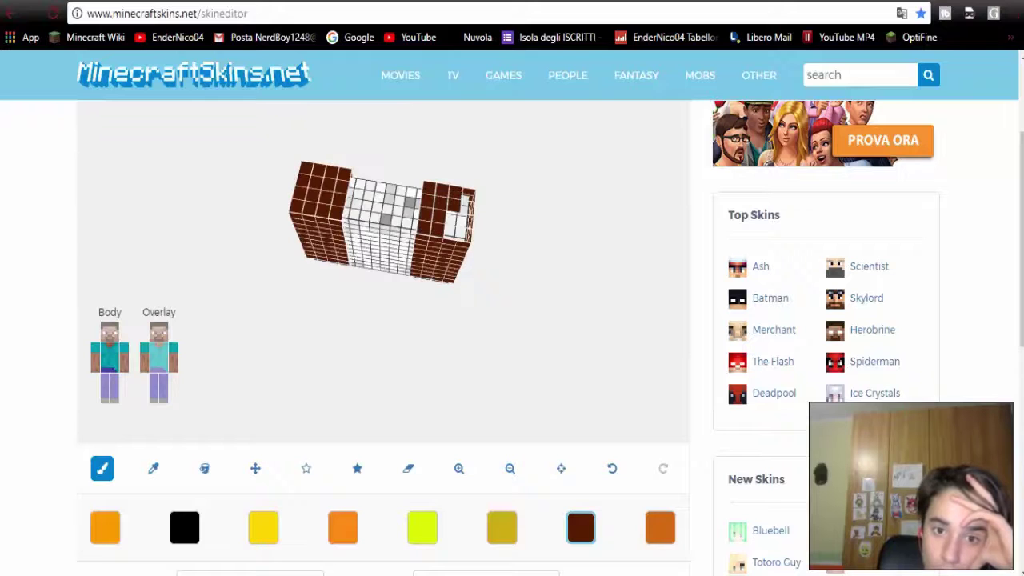
Speckle orange and orange-brown flame pixels onto the legs
left_click(343, 527)
left_click(310, 172)
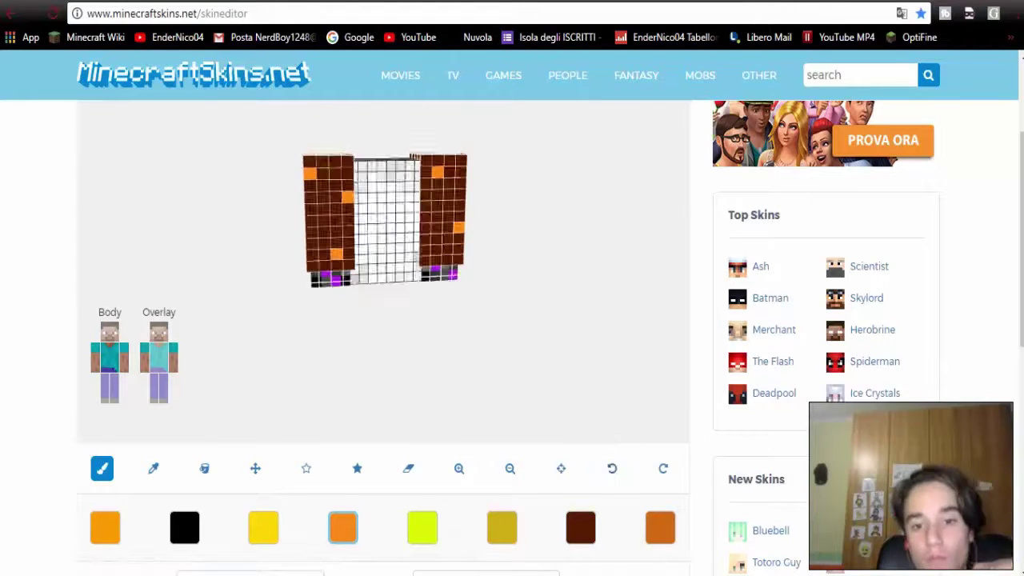
left_click(327, 240)
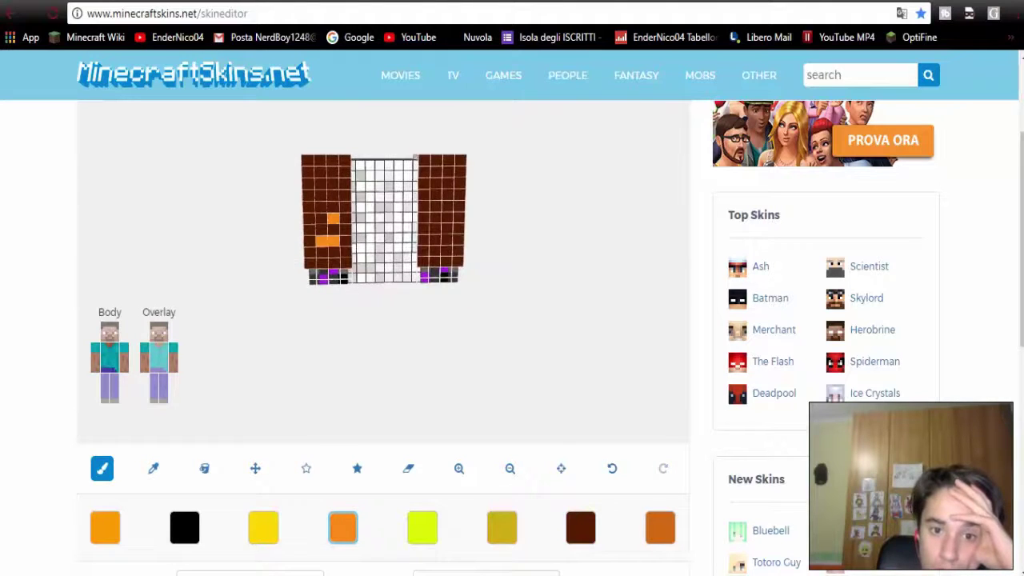
left_click(660, 528)
left_click(454, 186)
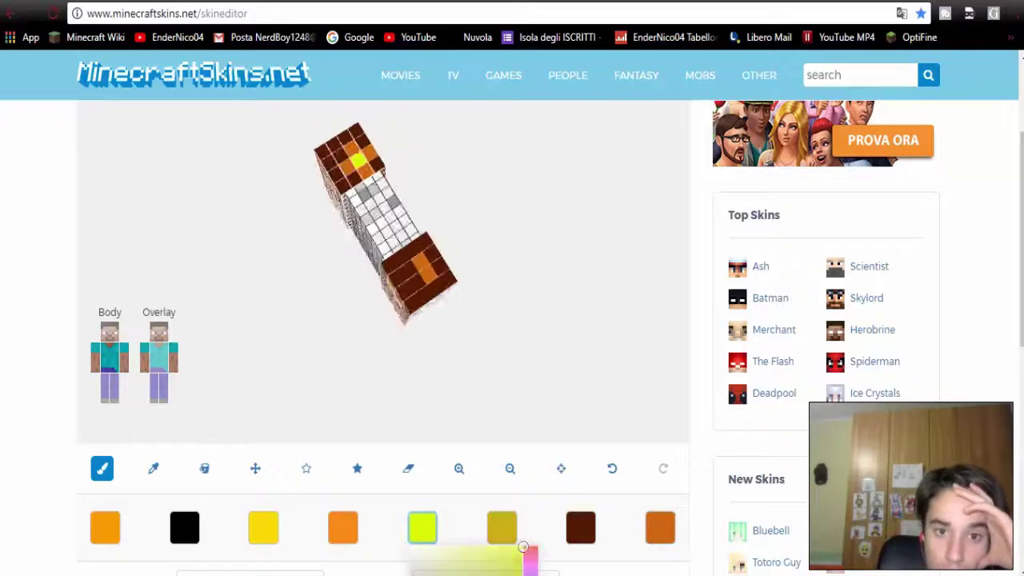
left_click(581, 528)
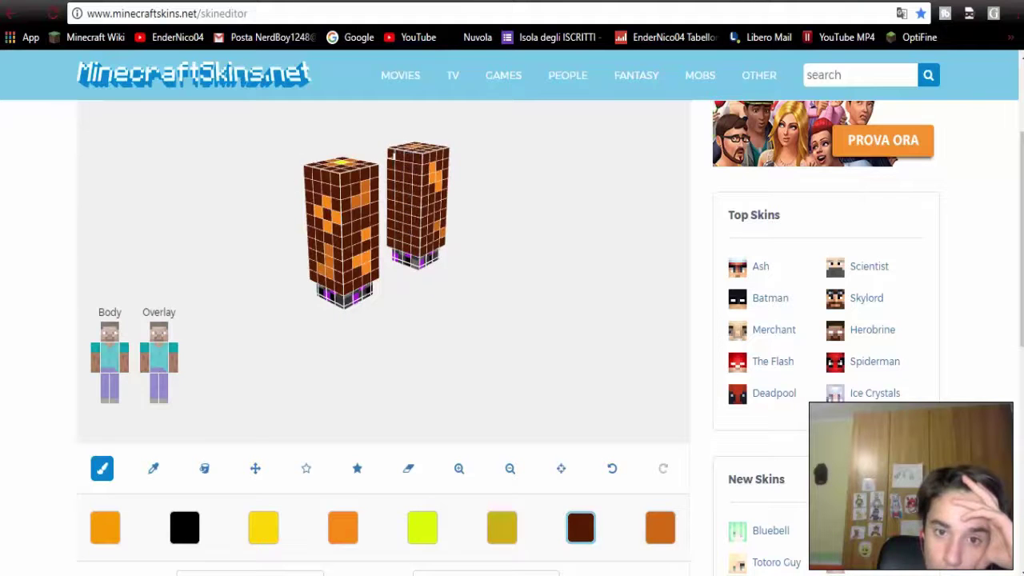
left_click(661, 527)
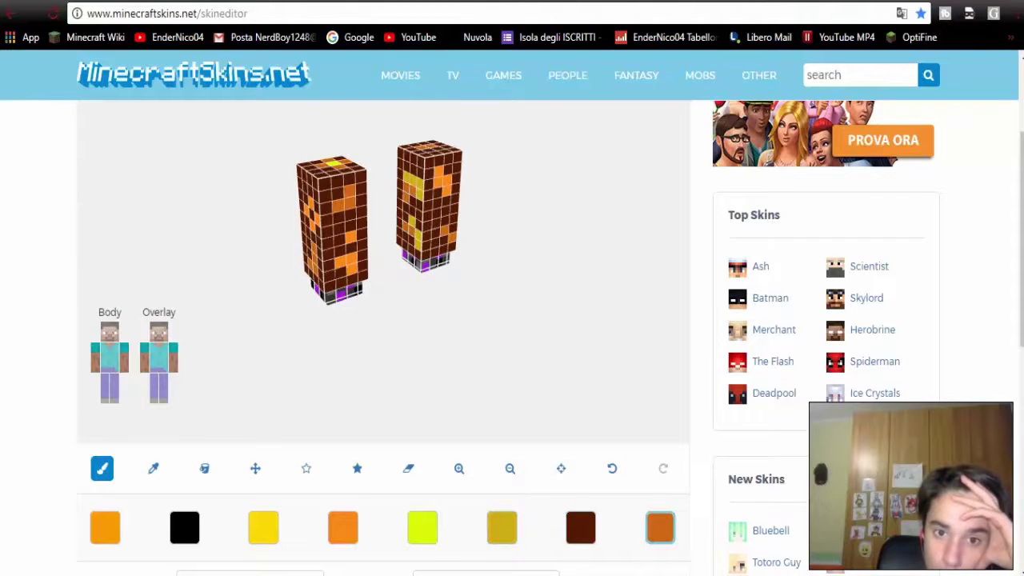
Paint a yellow, orange and black checked stripe down the legs' centre
left_click(263, 527)
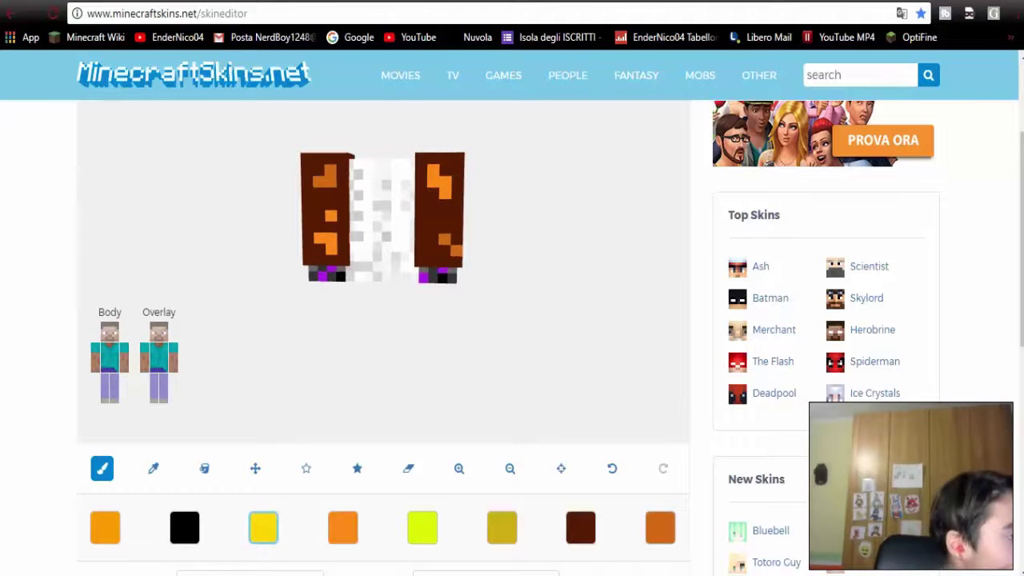
left_click(366, 178)
key("ctrl+z")
left_click(376, 175)
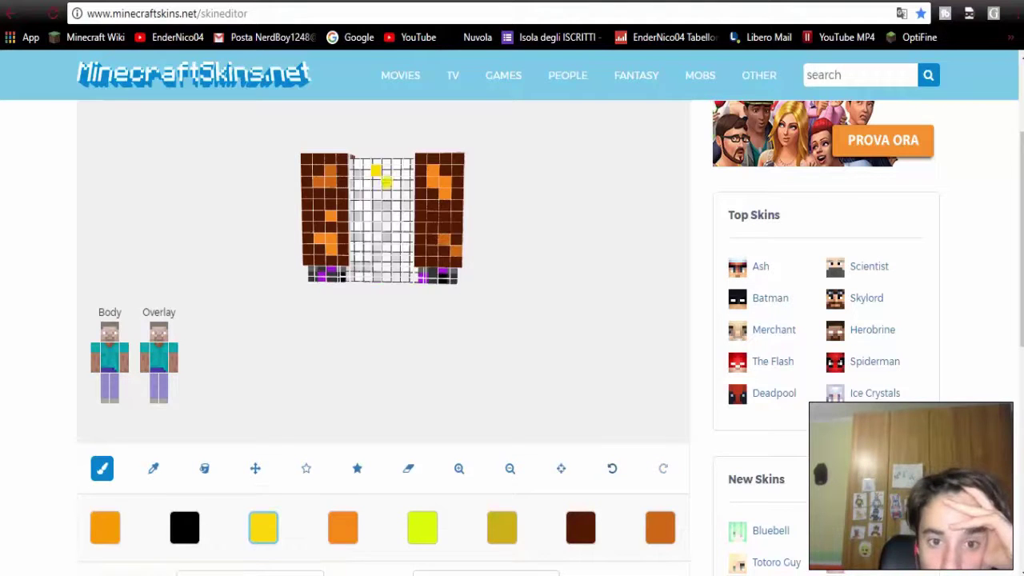
left_click(502, 527)
left_click(382, 232)
left_click(660, 527)
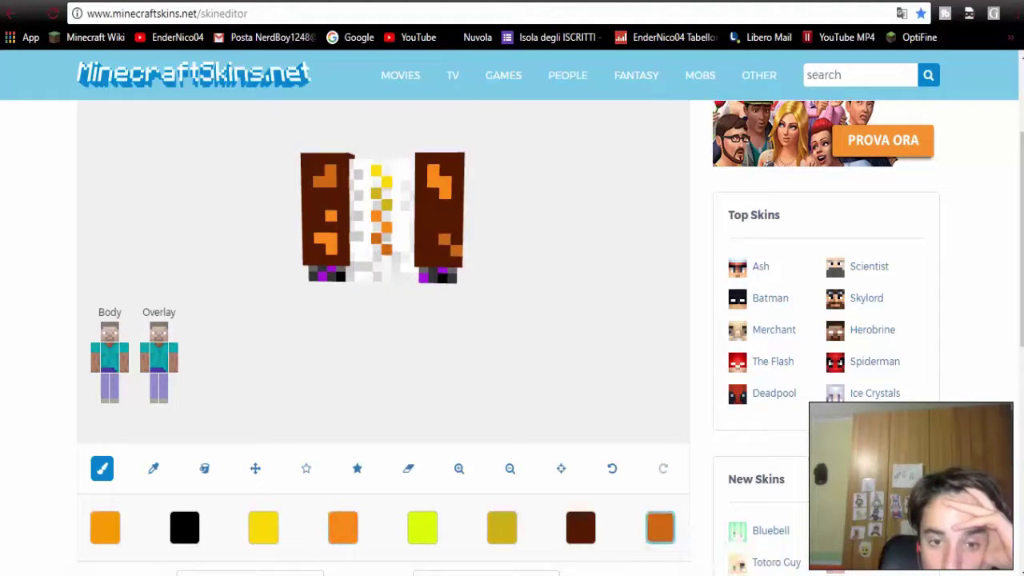
left_click(184, 527)
left_click(376, 249)
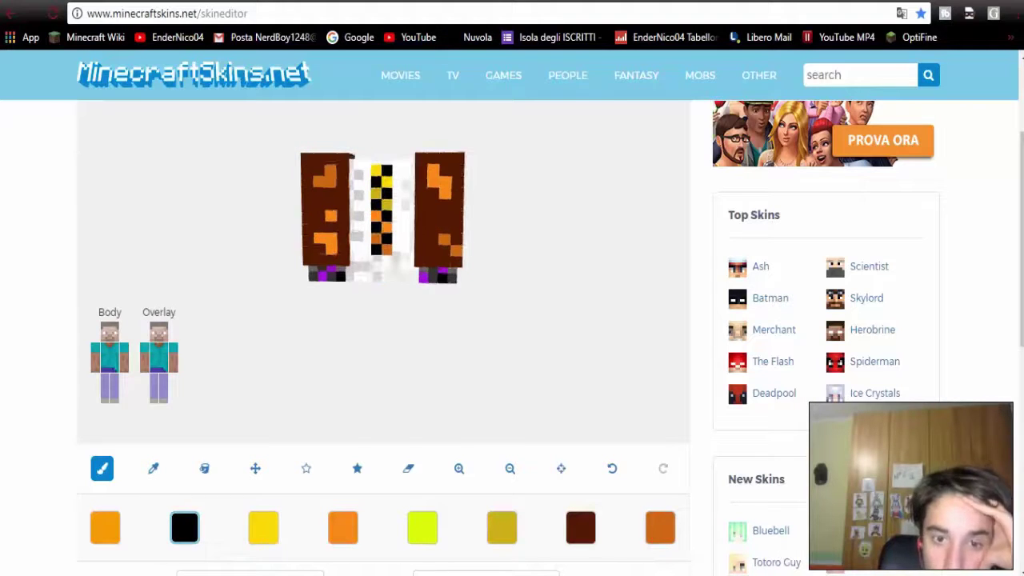
left_click_drag(376, 216, 416, 216)
left_click(581, 527)
Choose black with the Fill bucket to flood the legs solid black
scroll(581, 527, "down", 1)
scroll(580, 444, "up", 2)
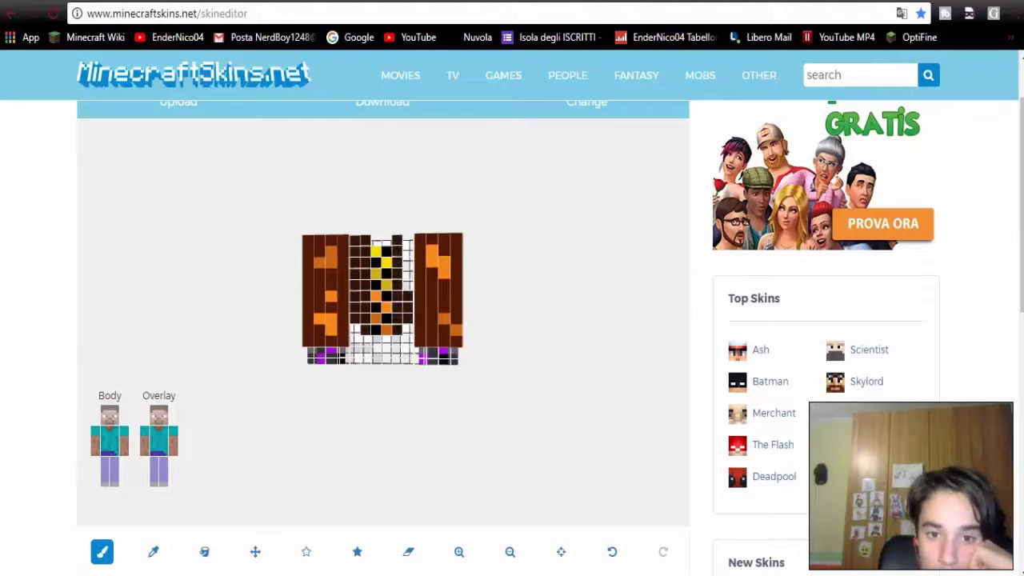
scroll(384, 320, "down", 1)
scroll(384, 320, "up", 1)
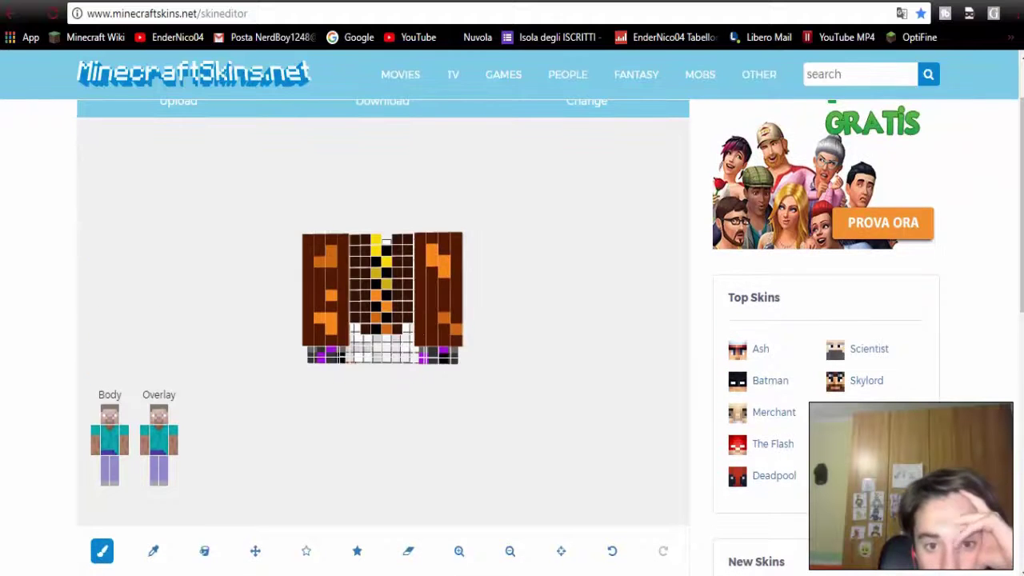
scroll(384, 320, "down", 1)
scroll(384, 320, "up", 1)
left_click_drag(376, 296, 392, 296)
scroll(384, 320, "down", 1)
scroll(384, 320, "down", 2)
scroll(384, 320, "up", 3)
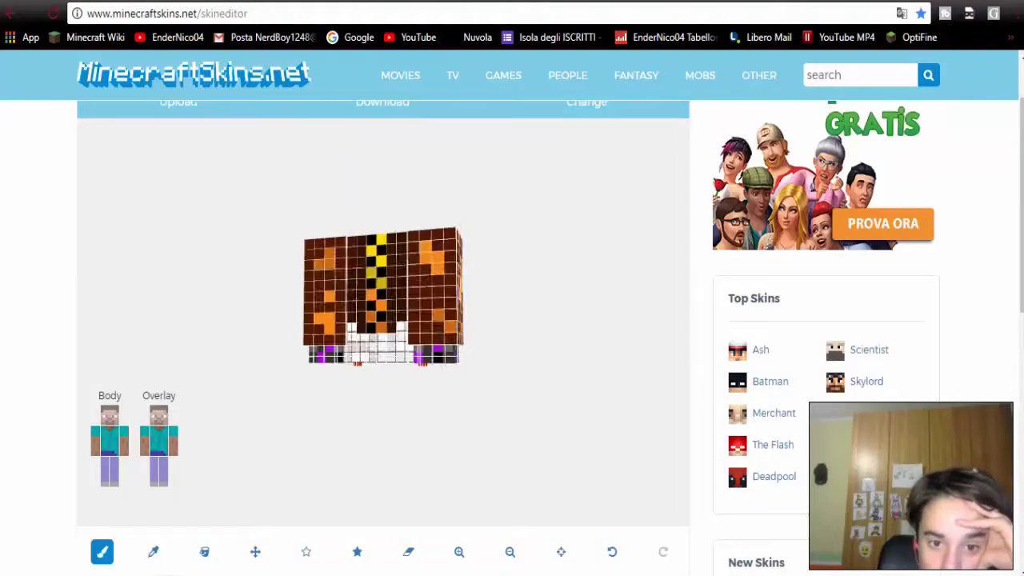
scroll(384, 320, "down", 2)
scroll(384, 320, "up", 3)
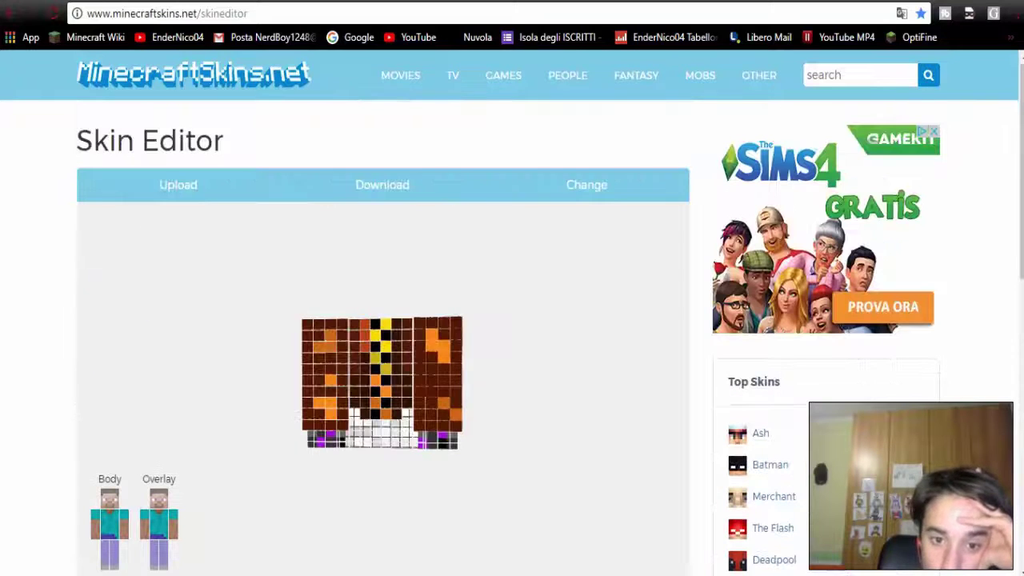
scroll(384, 321, "down", 2)
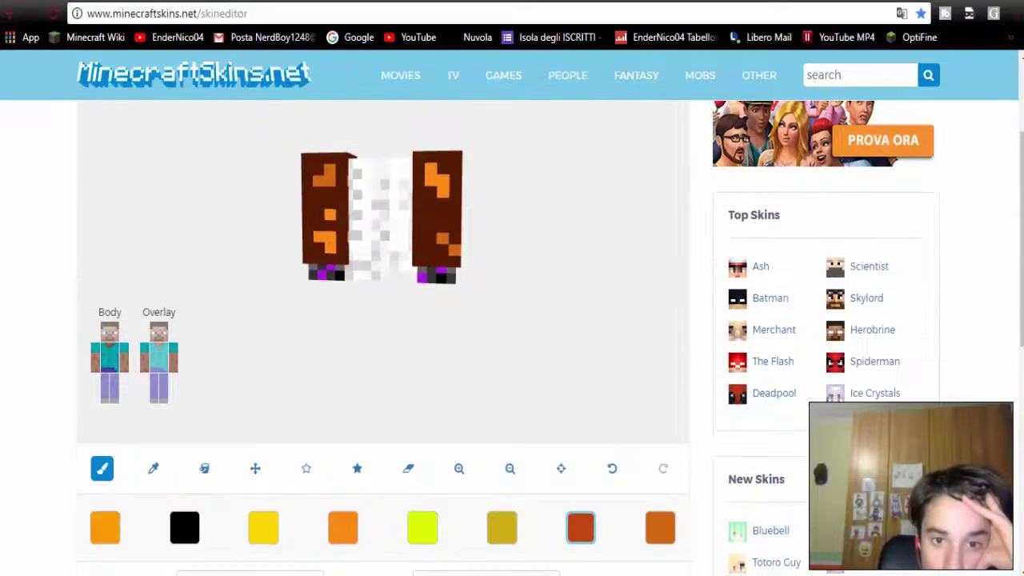
left_click(184, 527)
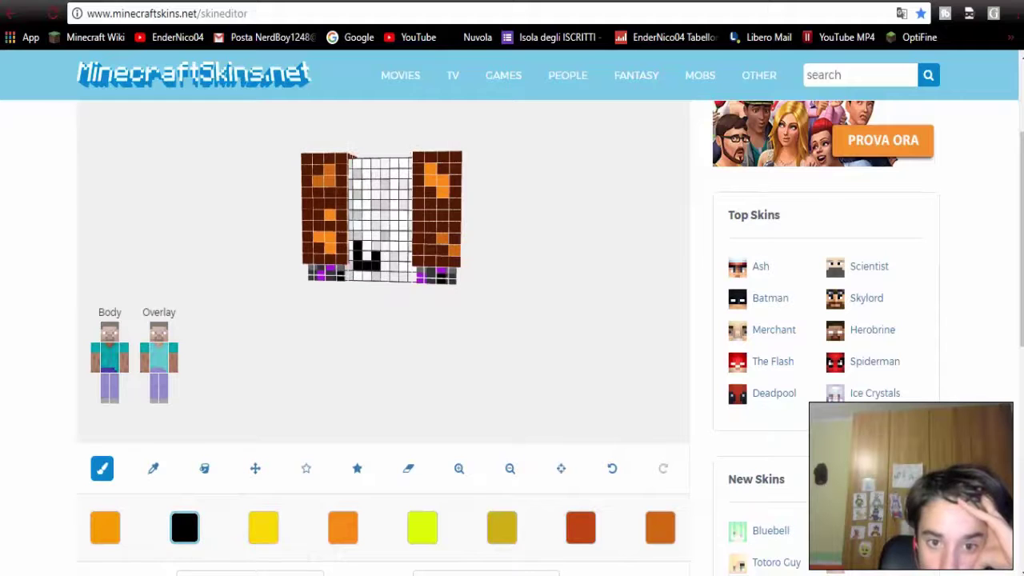
left_click(204, 468)
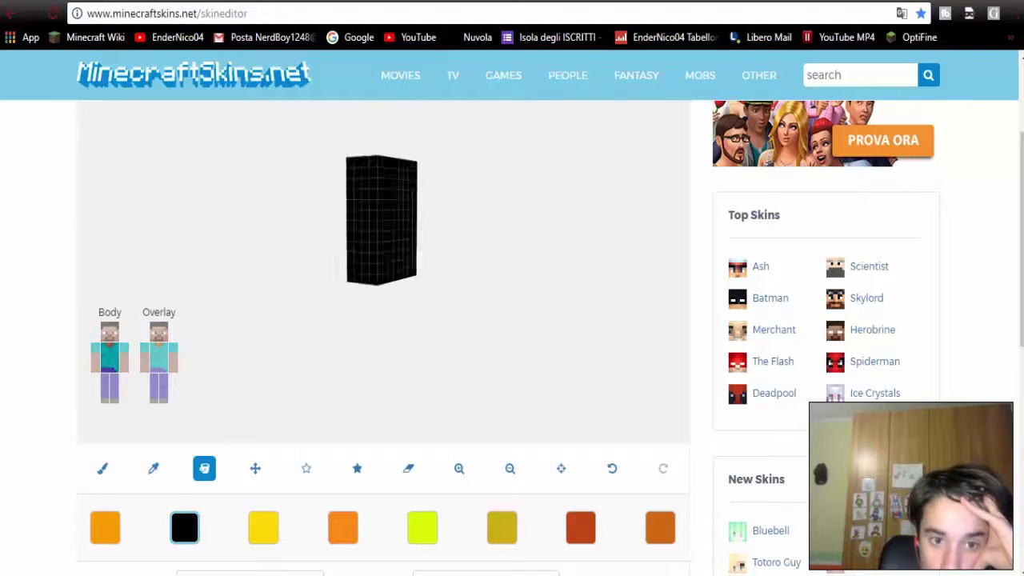
Undo the black leg fill and use the eraser to tidy the torso's pumpkin face
left_click(612, 468)
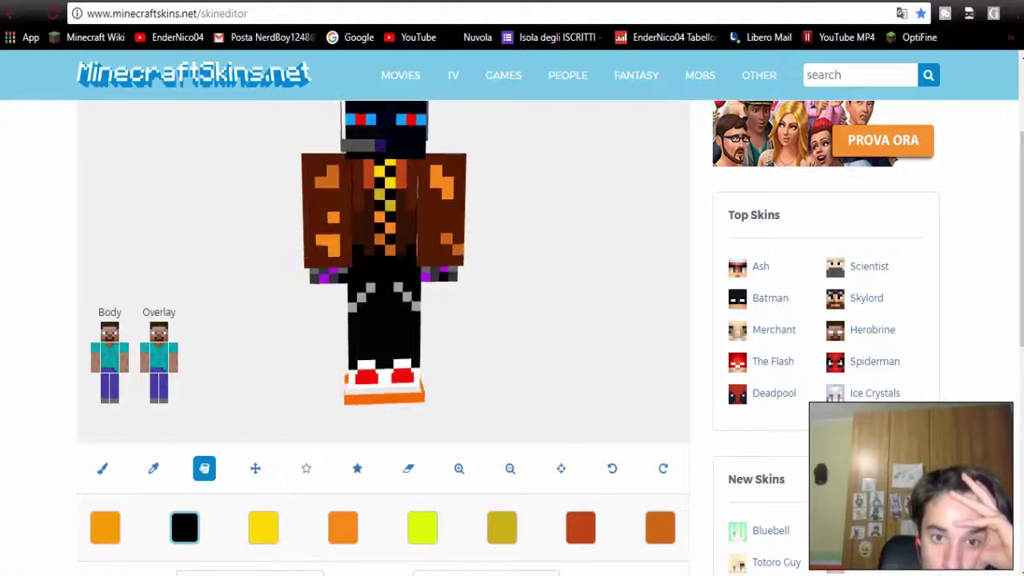
scroll(384, 320, "up", 2)
scroll(384, 320, "down", 1)
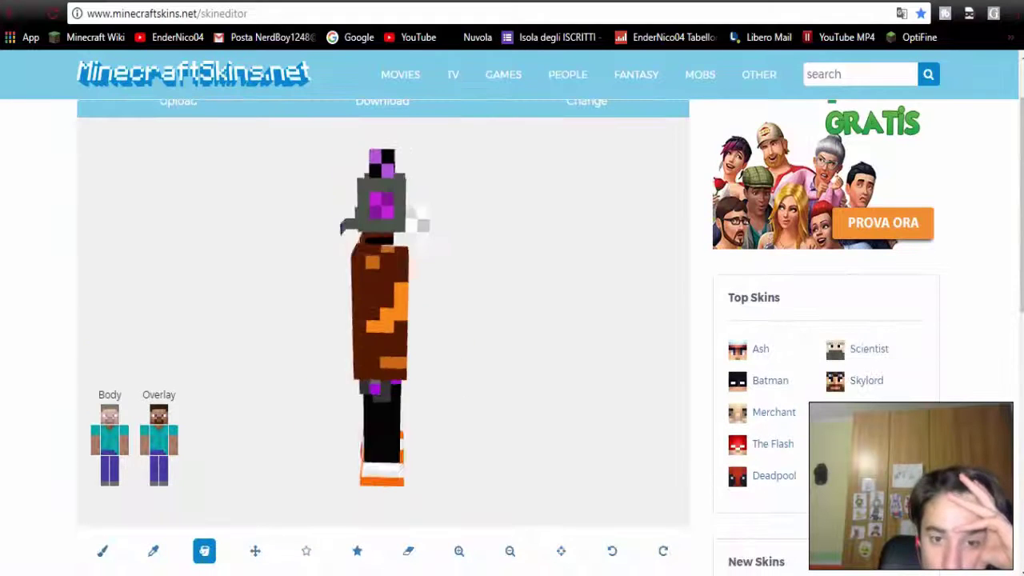
left_click(408, 552)
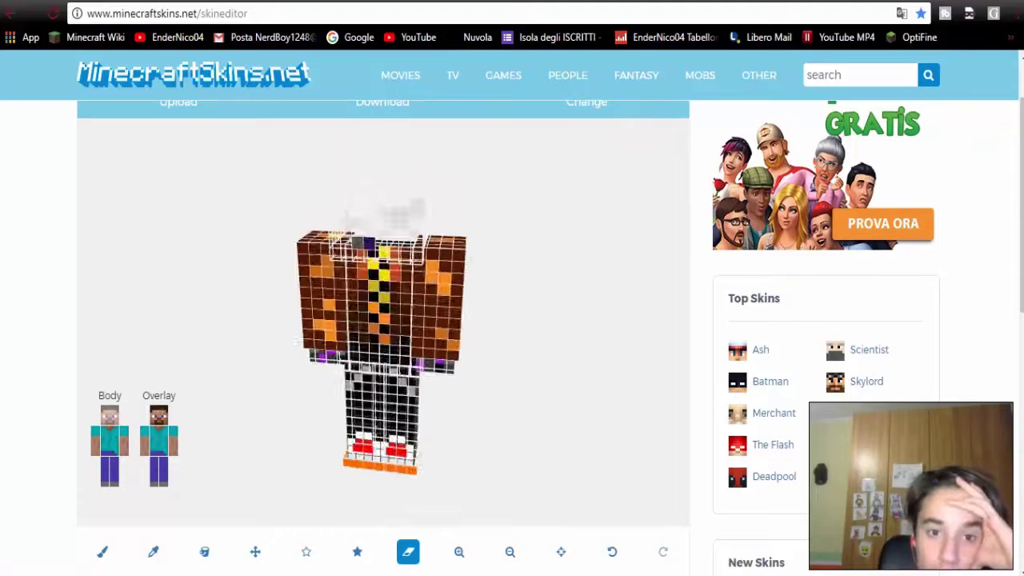
scroll(385, 320, "down", 2)
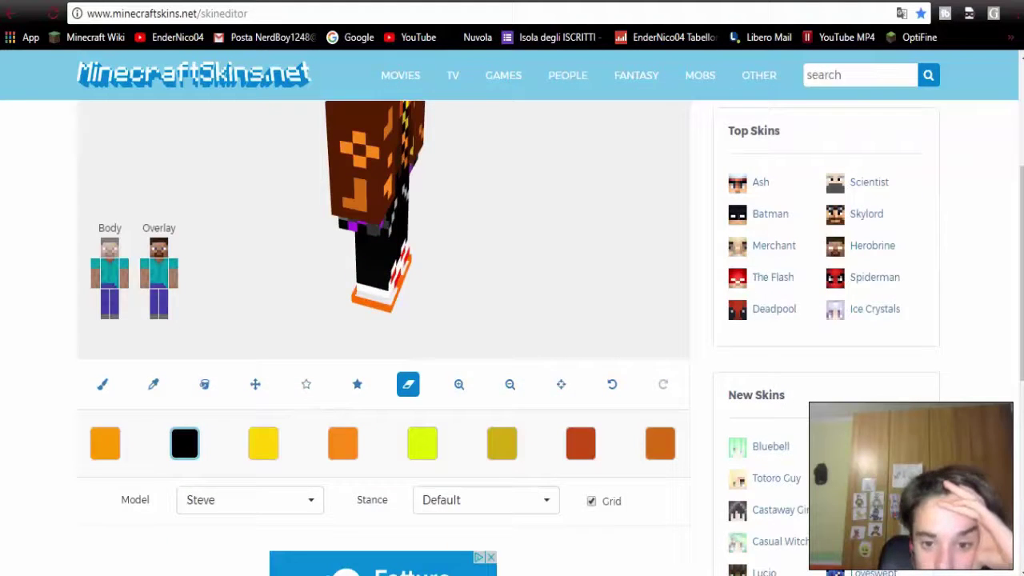
scroll(384, 320, "up", 3)
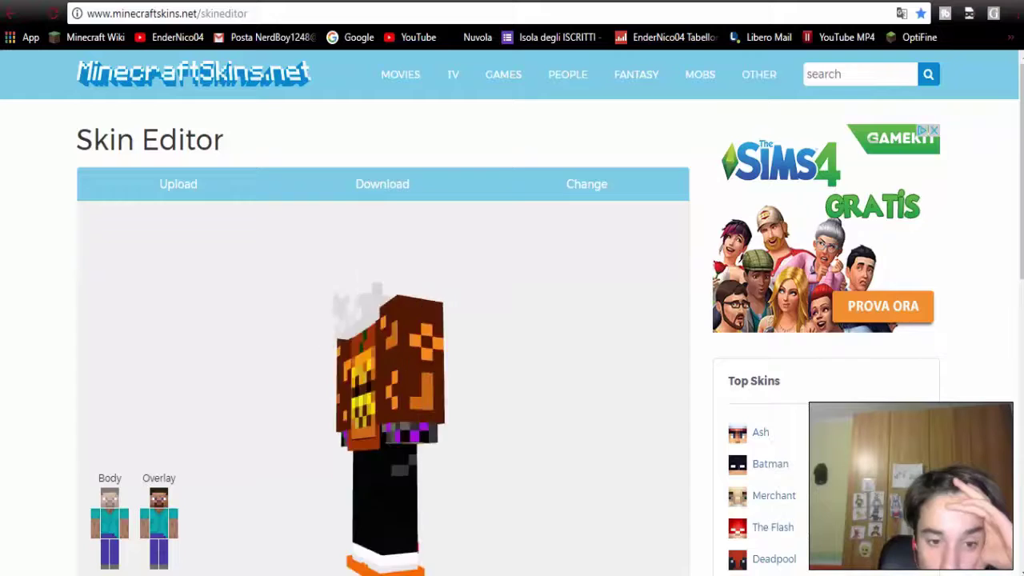
scroll(384, 321, "down", 2)
scroll(384, 320, "down", 2)
scroll(204, 471, "up", 2)
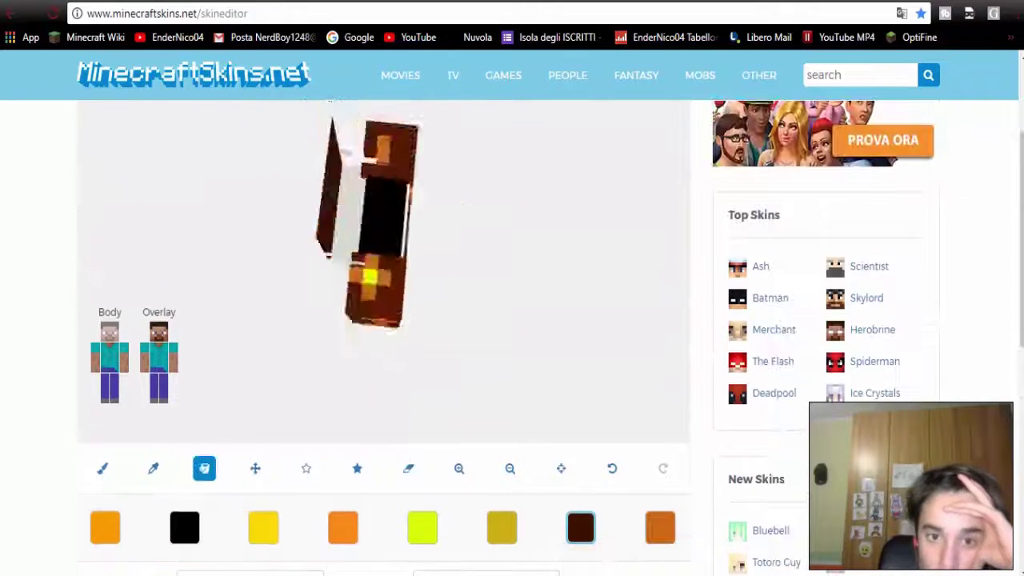
scroll(204, 470, "up", 2)
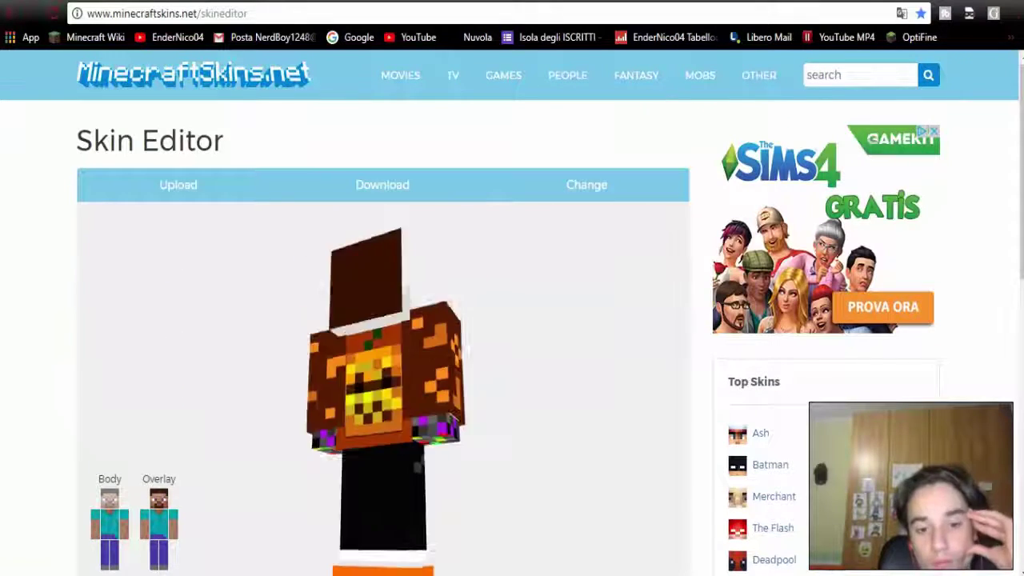
scroll(384, 320, "down", 1)
scroll(384, 320, "up", 1)
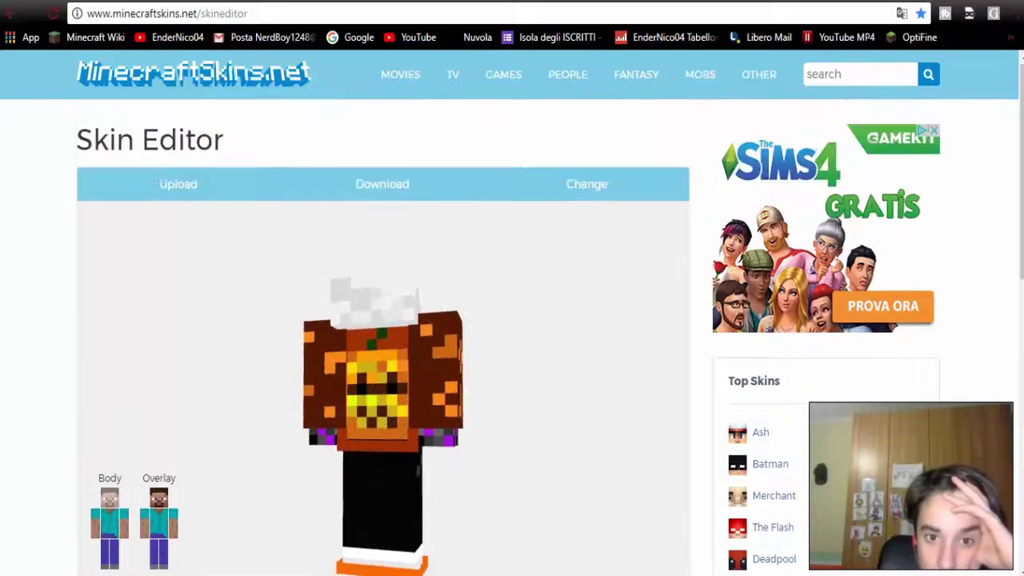
scroll(612, 464, "down", 2)
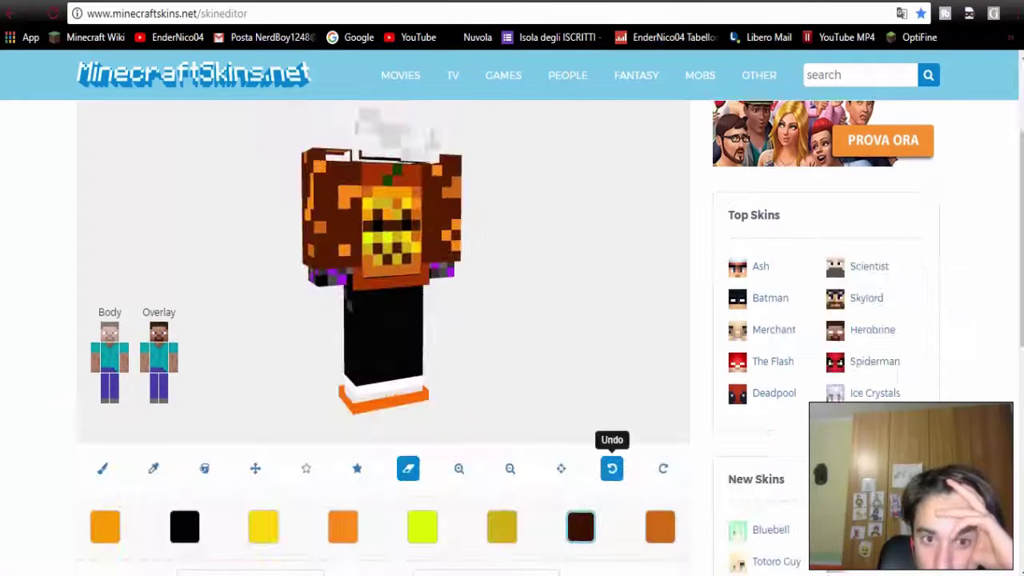
scroll(612, 465, "up", 1)
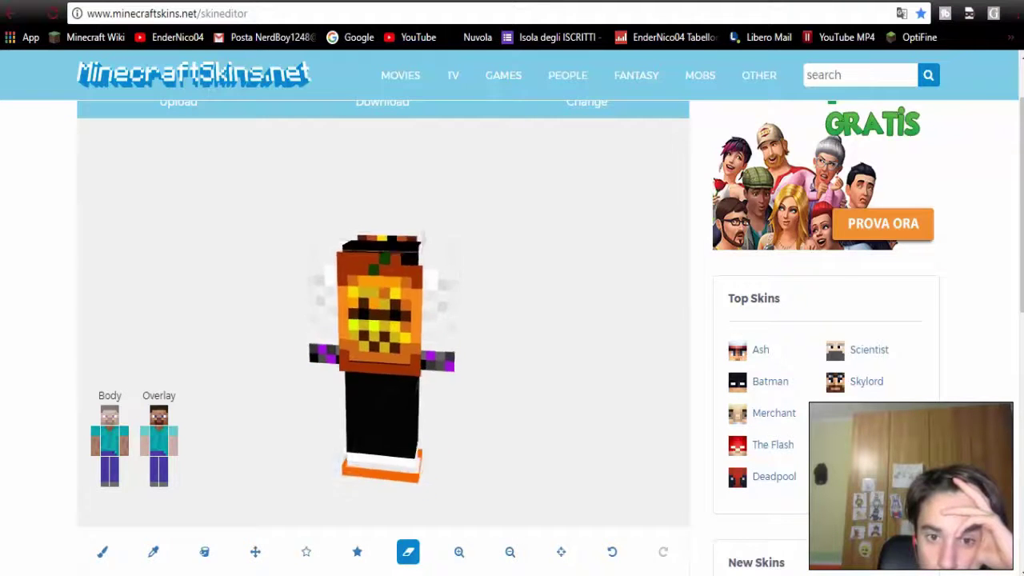
Adjust the skin preview, then switch to the Fill (bucket) tool for area filling
scroll(510, 302, "down", 3)
scroll(384, 320, "up", 3)
scroll(384, 320, "down", 2)
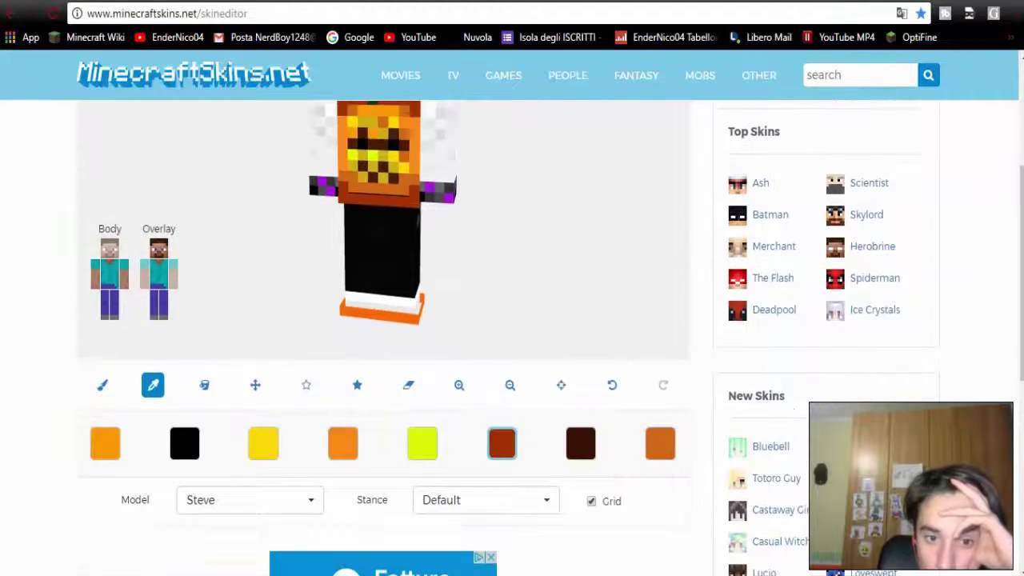
scroll(384, 320, "up", 1)
scroll(384, 320, "up", 2)
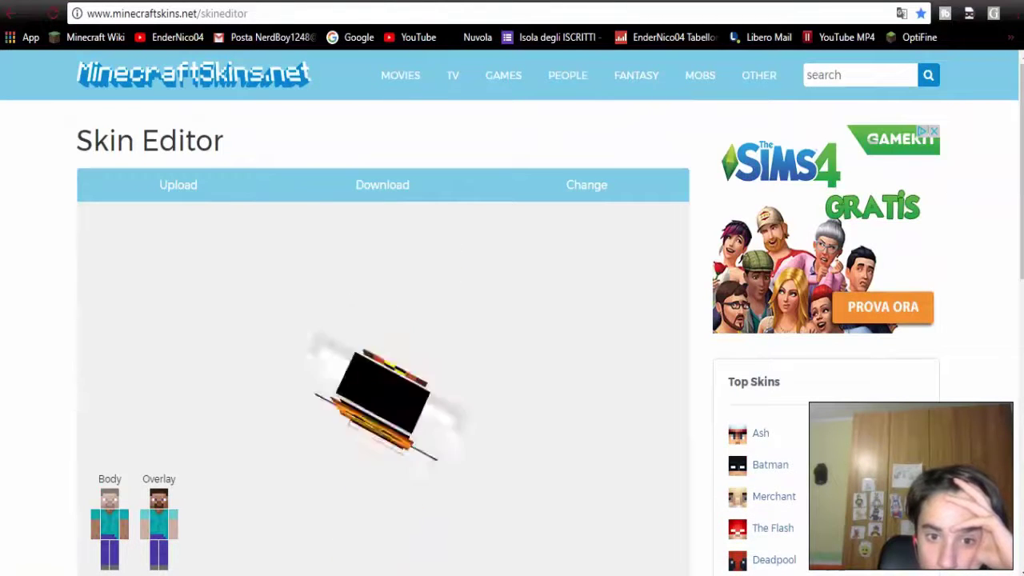
scroll(385, 320, "down", 1)
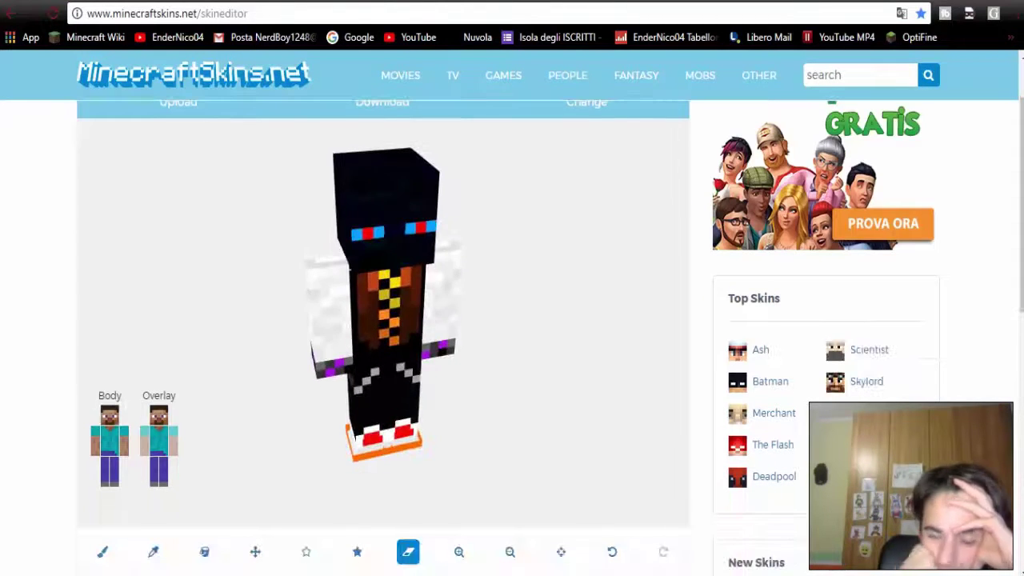
scroll(251, 557, "down", 1)
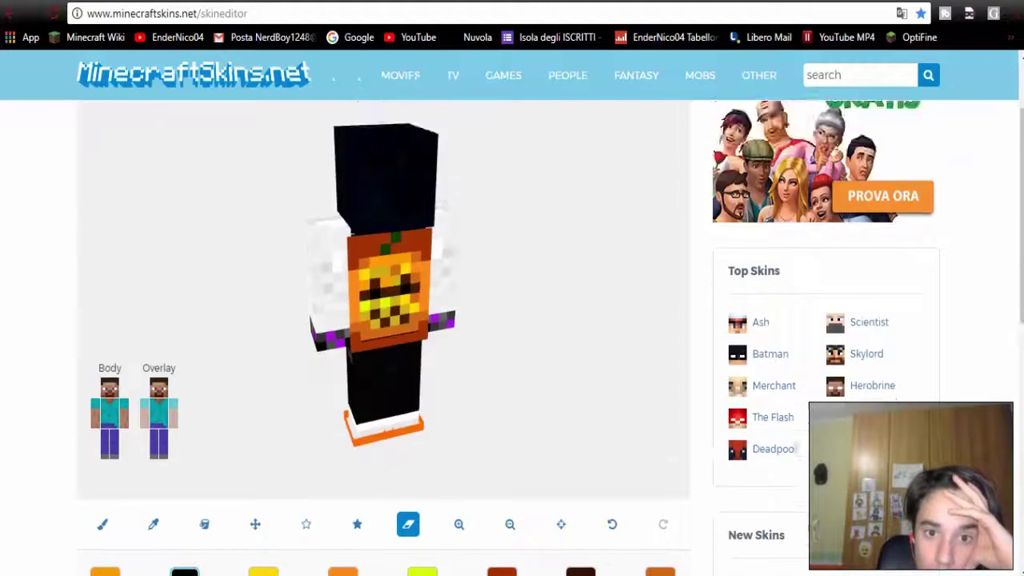
scroll(250, 556, "up", 1)
left_click(204, 552)
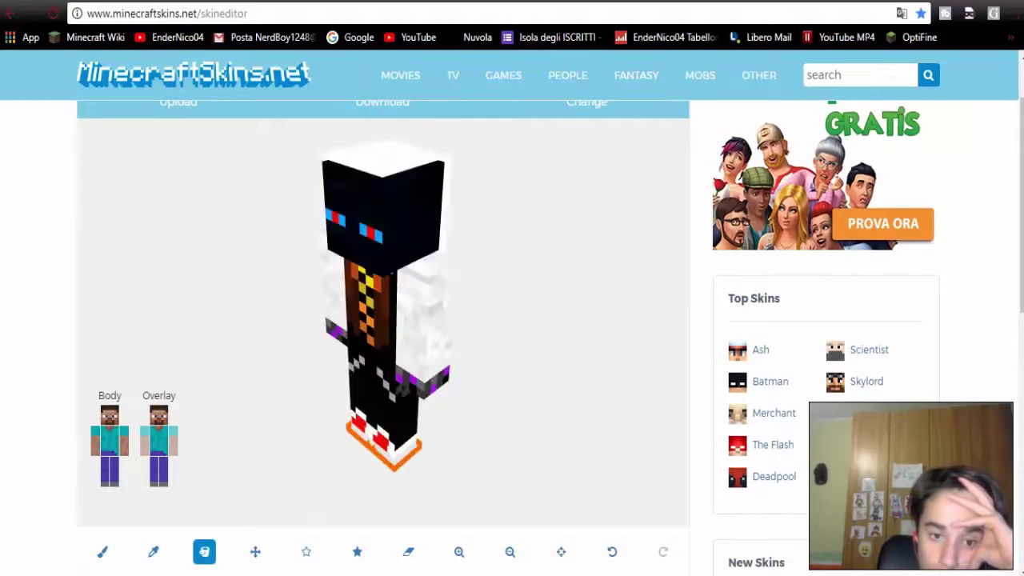
Undo the accidental white fill of the skin
left_click(103, 552)
scroll(102, 551, "down", 2)
left_click(264, 445)
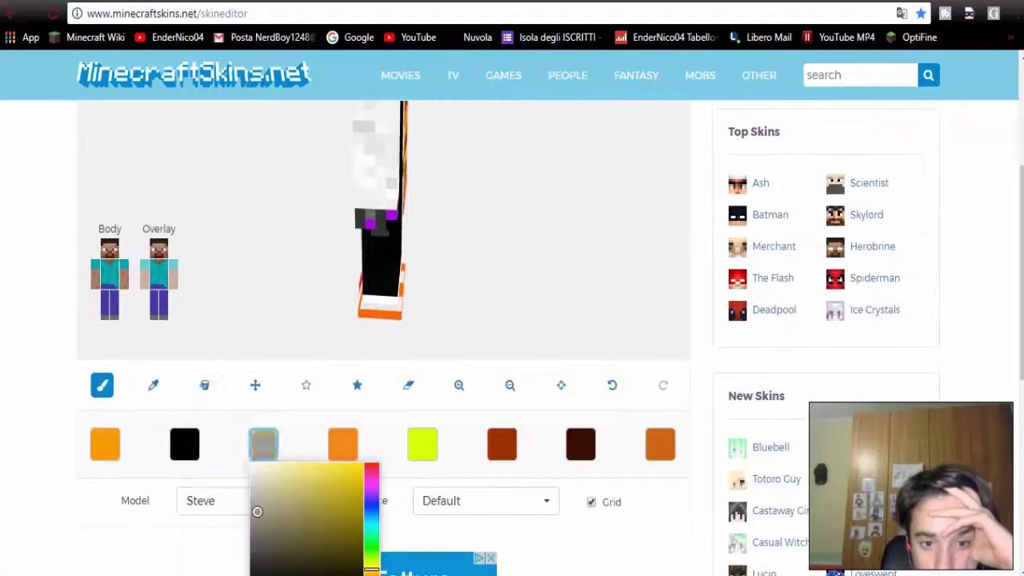
scroll(263, 445, "up", 2)
scroll(613, 496, "down", 1)
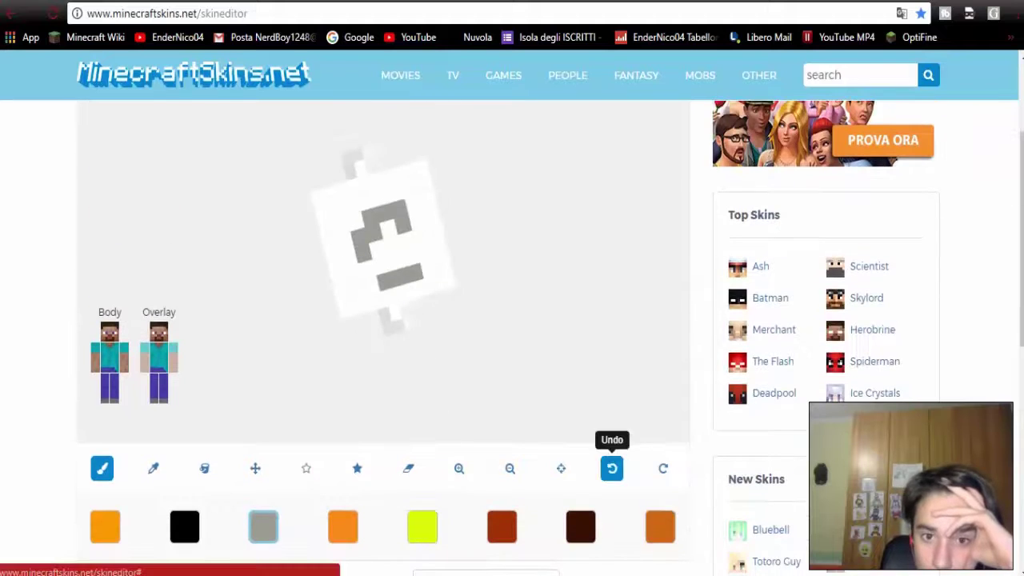
left_click(613, 467)
Bucket-fill the head top orange, then brush darker orange streaks across it
scroll(613, 467, "up", 1)
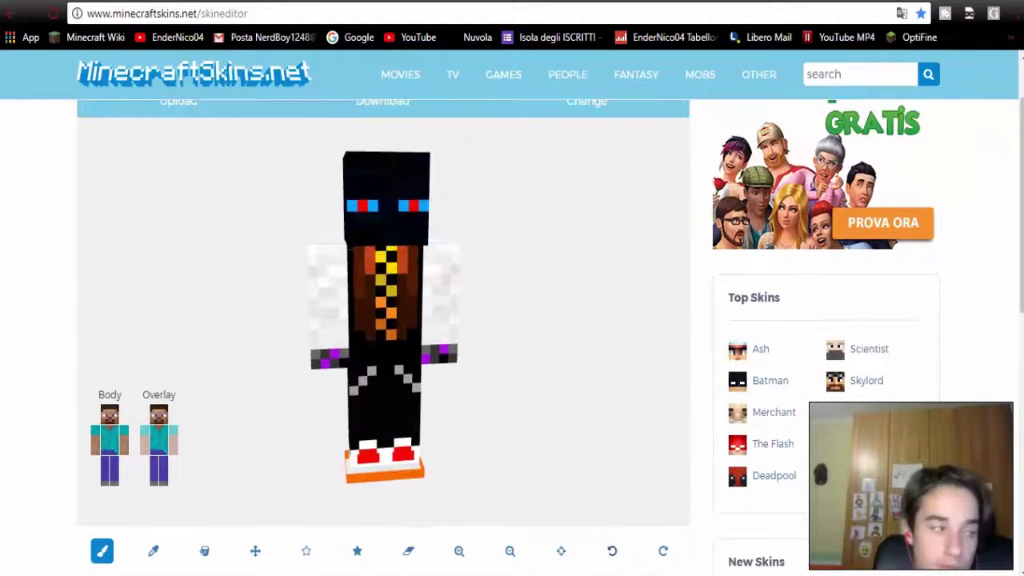
scroll(384, 336, "down", 1)
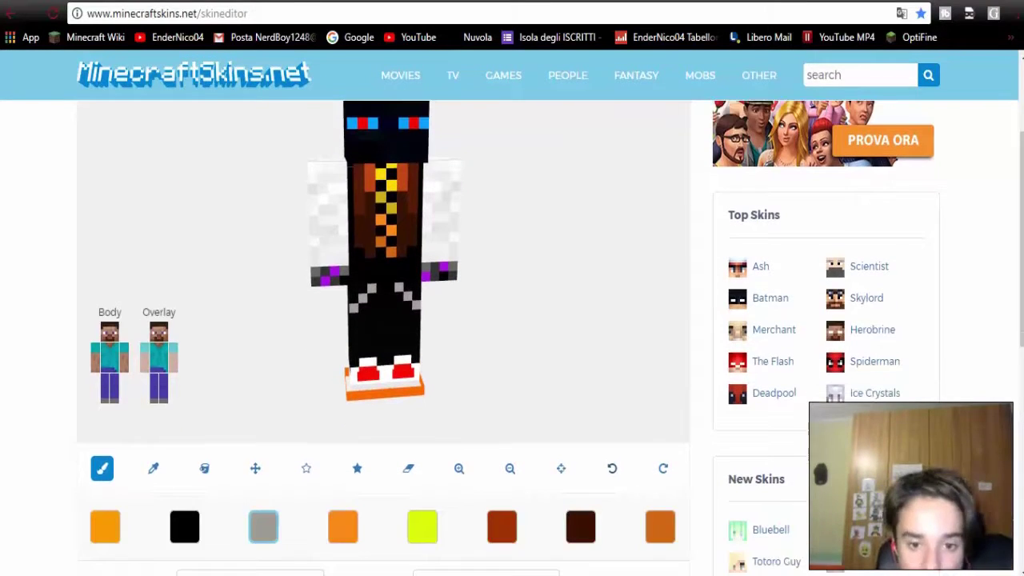
scroll(384, 272, "up", 1)
scroll(204, 448, "down", 1)
left_click(205, 468)
left_click(343, 527)
left_click(660, 526)
scroll(384, 320, "up", 1)
scroll(240, 400, "down", 1)
left_click(102, 468)
scroll(101, 468, "up", 1)
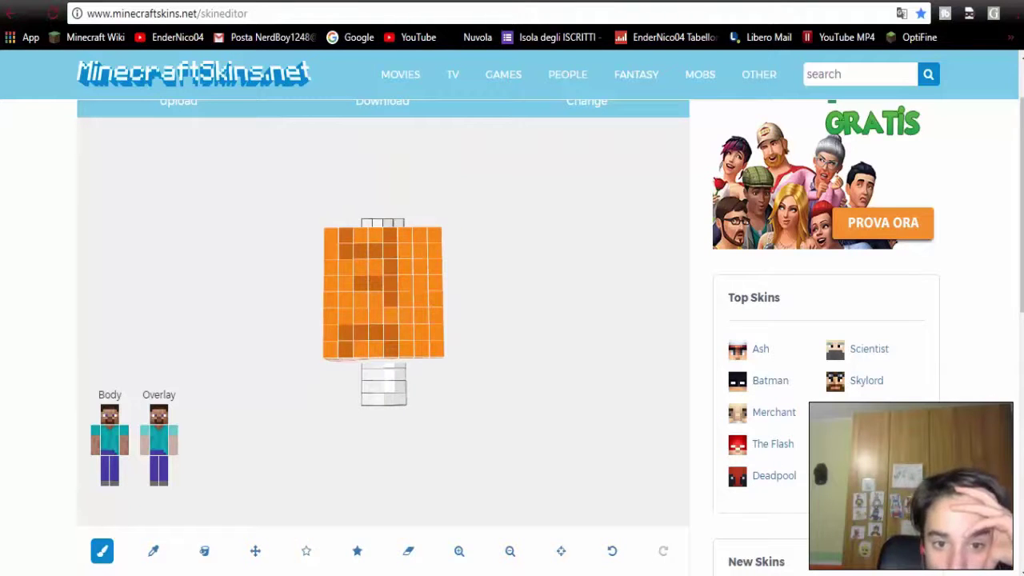
Set the third palette colour to green for the pumpkin stem
scroll(384, 320, "down", 1)
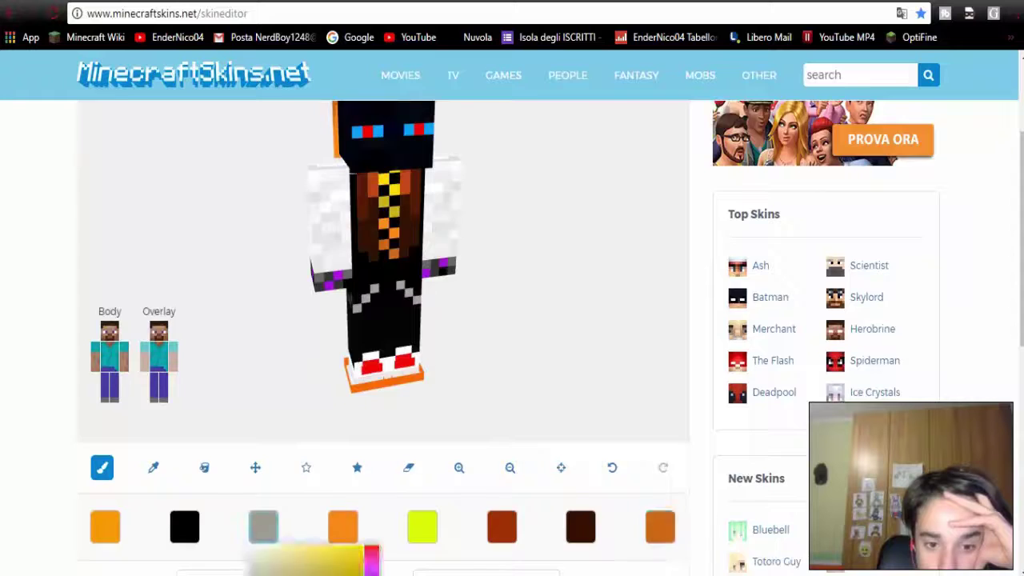
scroll(385, 320, "down", 3)
left_click(263, 275)
scroll(384, 320, "up", 5)
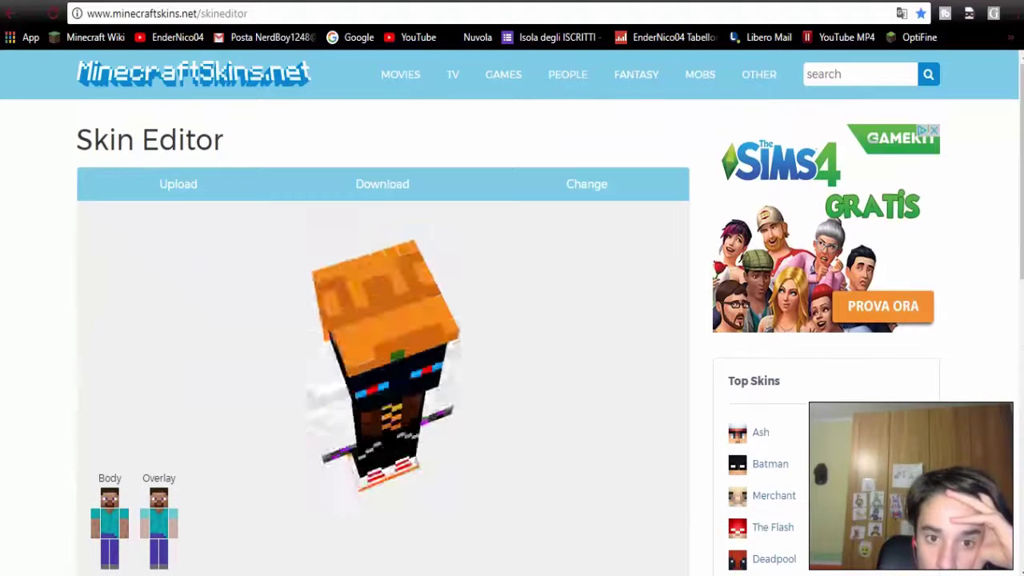
scroll(384, 320, "down", 4)
scroll(384, 320, "up", 3)
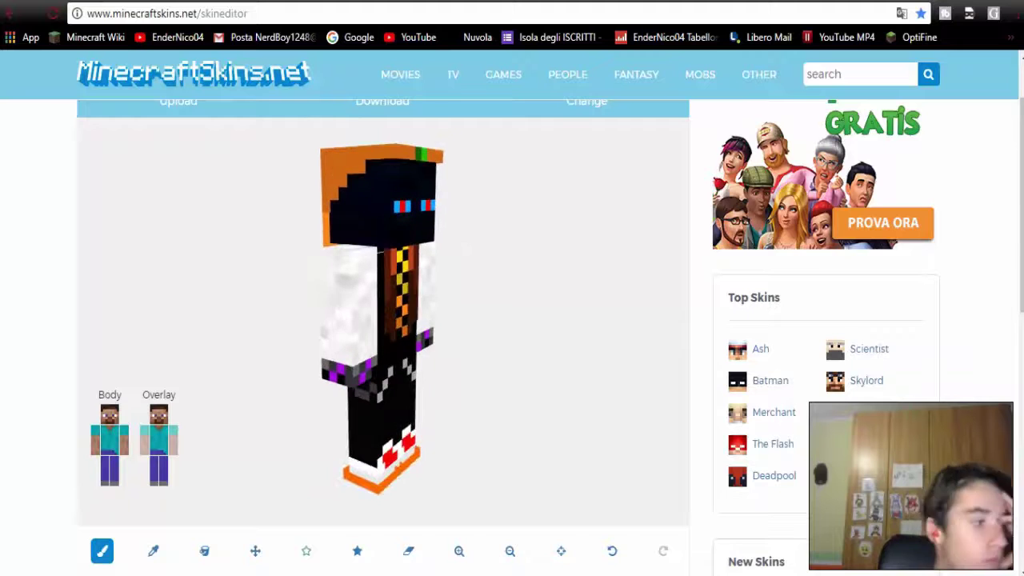
scroll(384, 321, "down", 3)
Set the fourth palette colour to brown, then adjust it to an orange shade
left_click(344, 442)
left_click(419, 425)
scroll(384, 321, "up", 4)
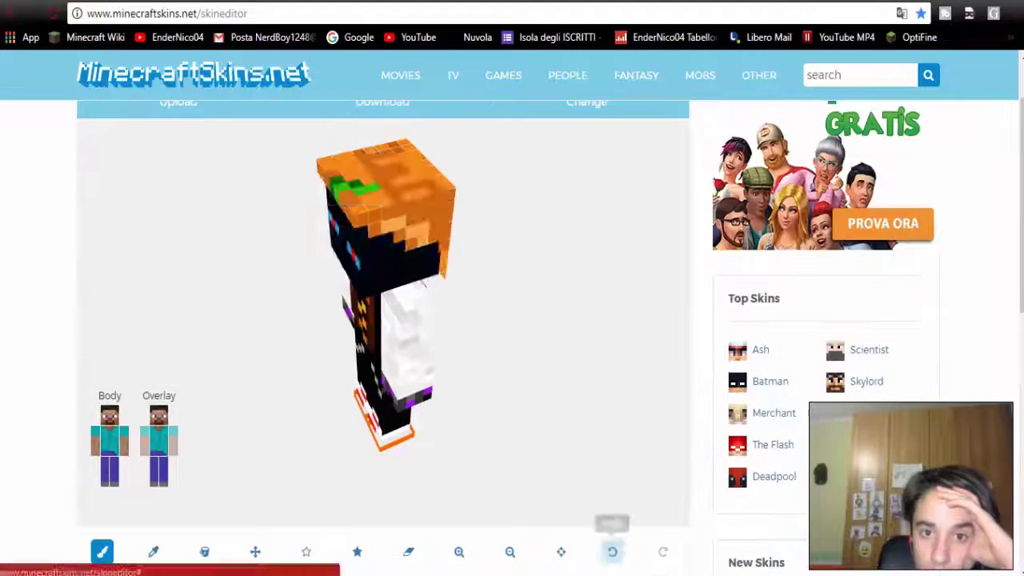
scroll(612, 552, "down", 3)
left_click(344, 360)
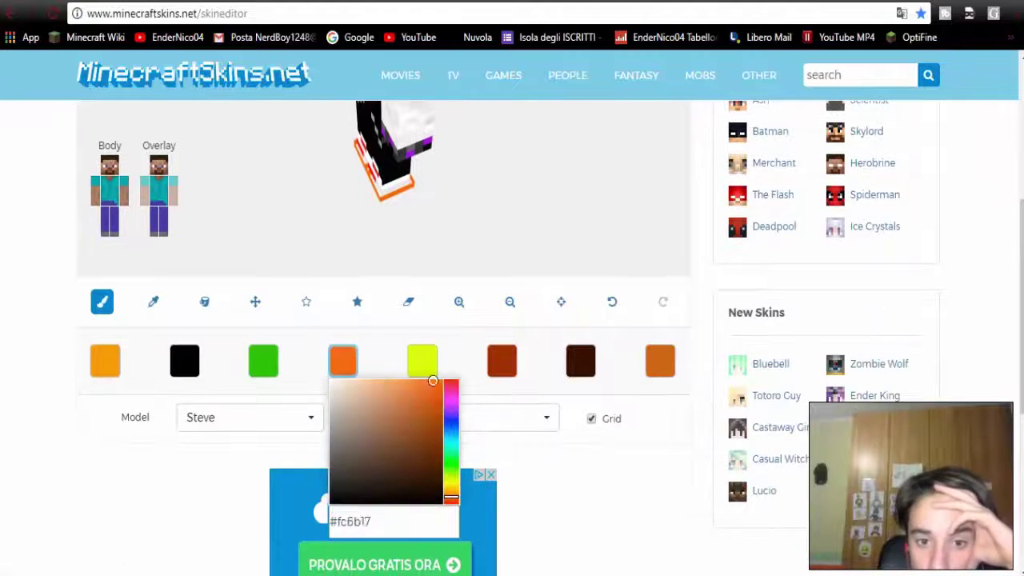
scroll(430, 381, "up", 3)
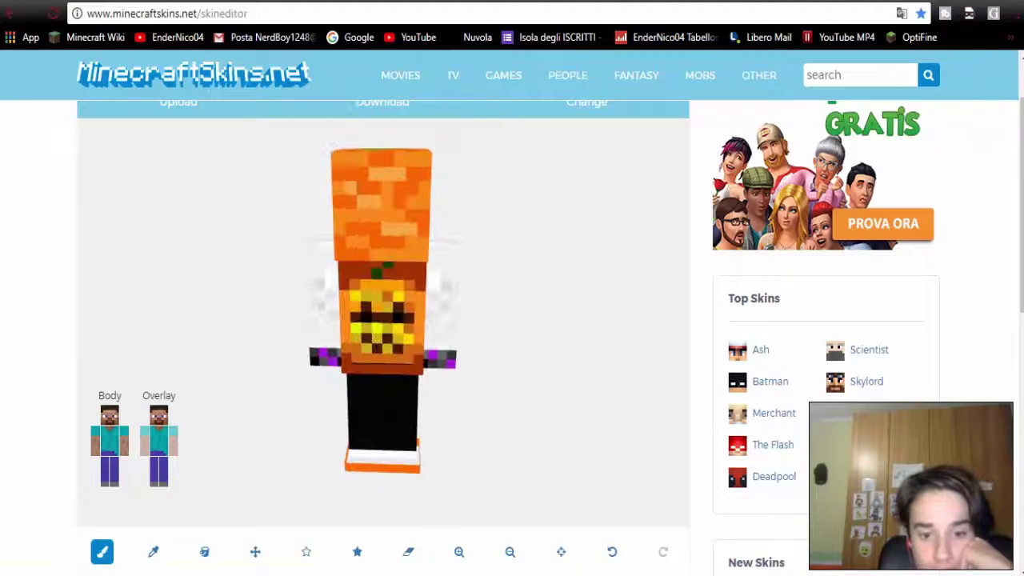
left_click(408, 551)
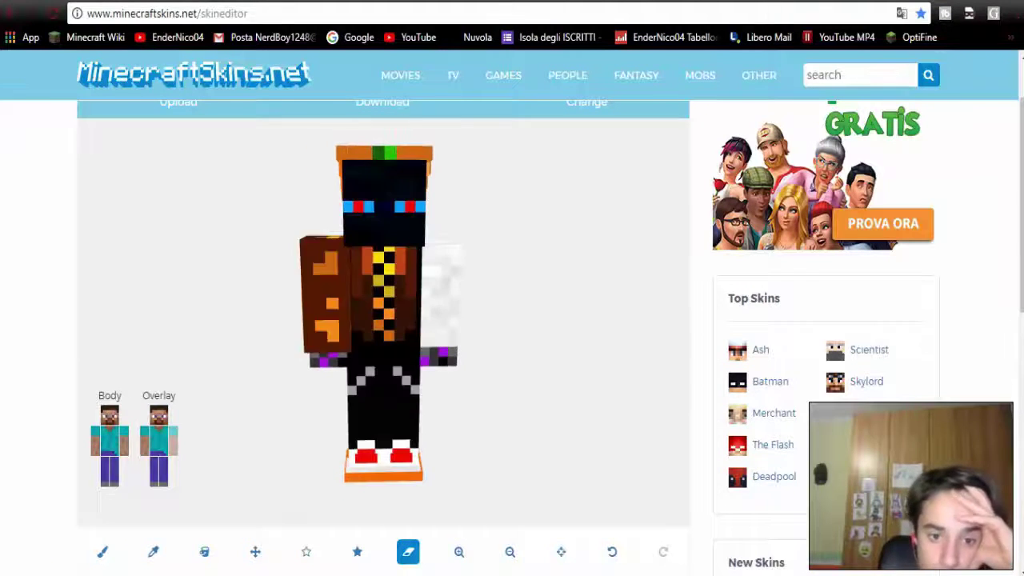
Bucket-fill the second arm and pick dark brown for brushing patches
scroll(384, 320, "down", 1)
left_click(204, 469)
left_click(367, 340)
left_click(581, 527)
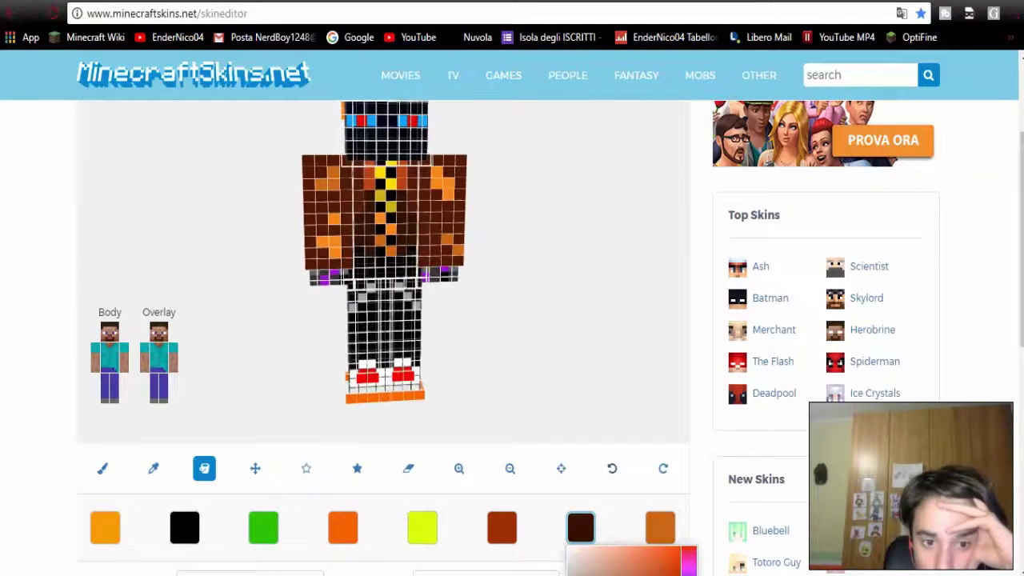
left_click(101, 468)
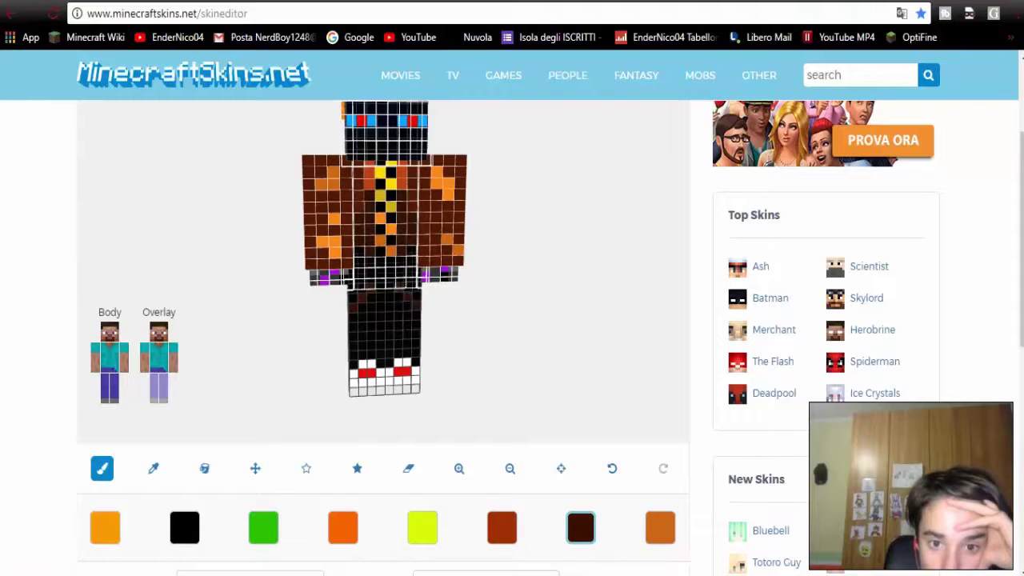
Set the third palette colour to dark brown in the colour chooser
left_click(581, 527)
scroll(384, 320, "down", 3)
scroll(384, 320, "up", 3)
left_click(581, 528)
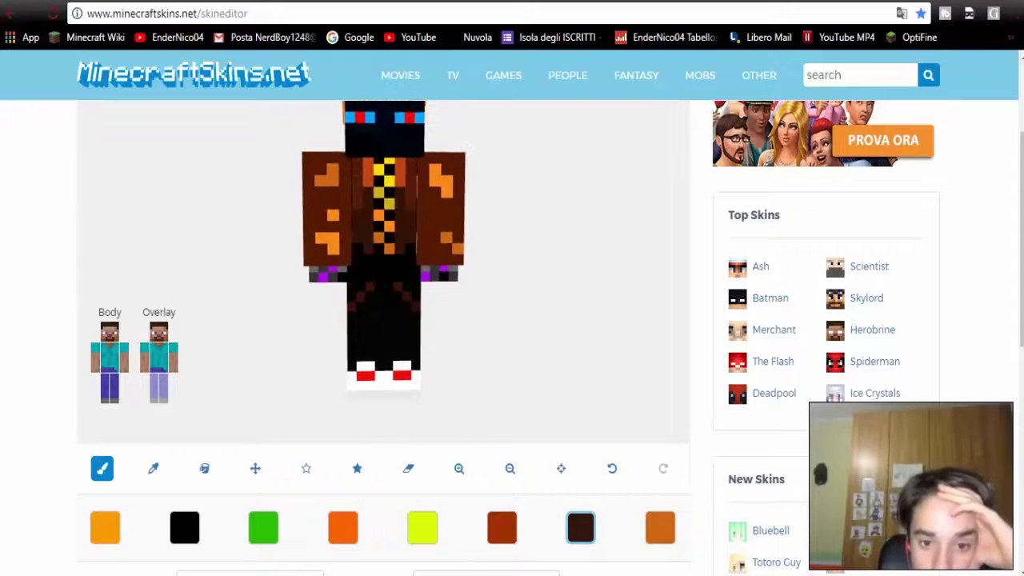
left_click(581, 527)
left_click(423, 527)
left_click(263, 527)
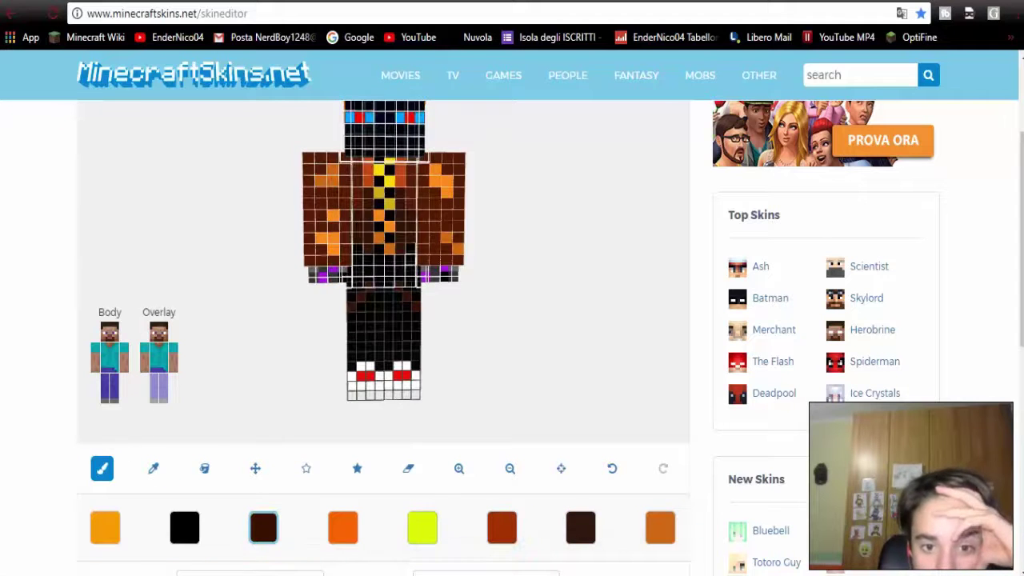
Paint orange columns down the legs, undoing one misplaced stroke
left_click(342, 528)
left_click_drag(397, 297, 398, 318)
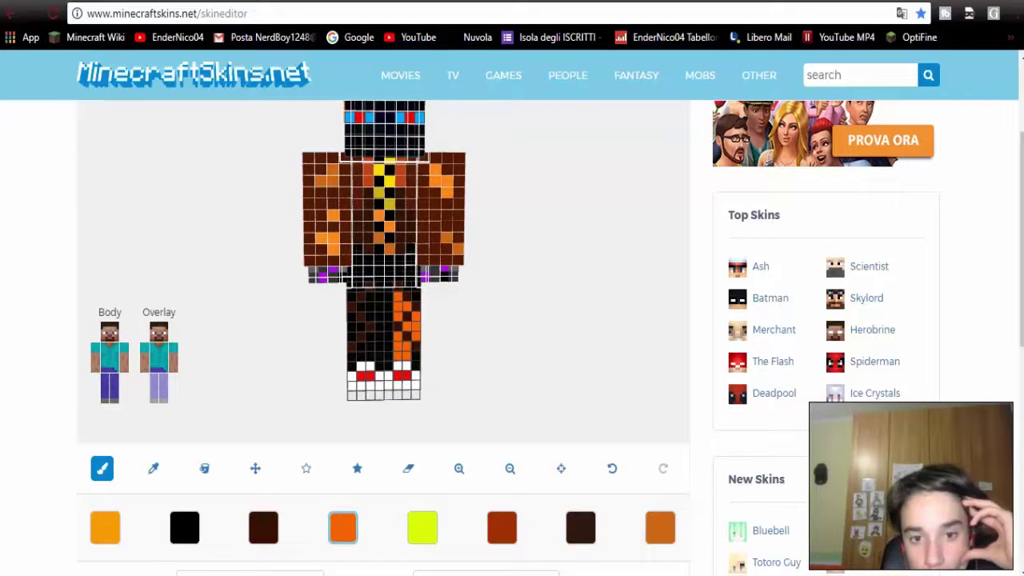
left_click_drag(415, 360, 404, 352)
key("ctrl+z")
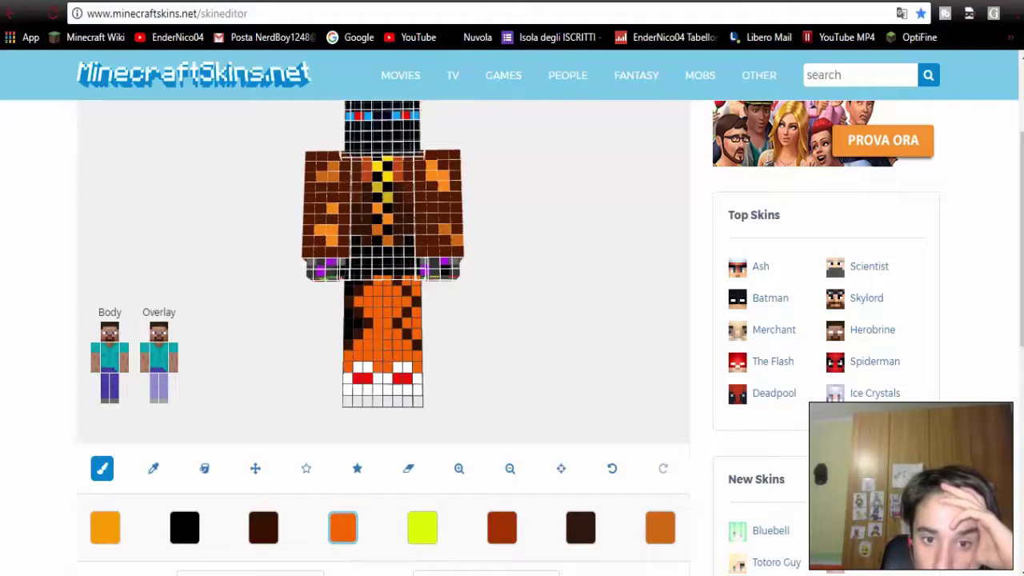
left_click_drag(352, 288, 400, 288)
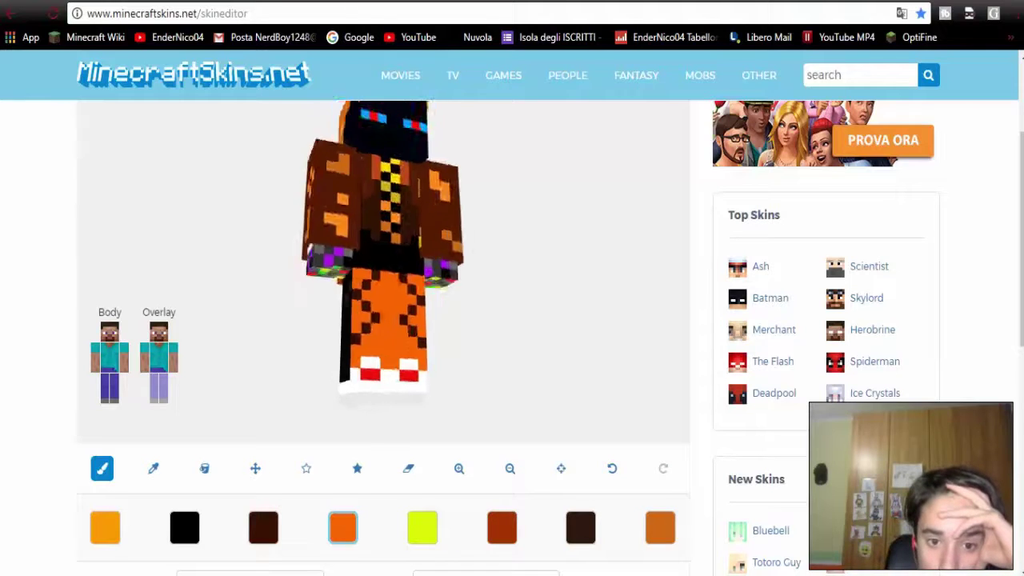
left_click_drag(409, 297, 410, 372)
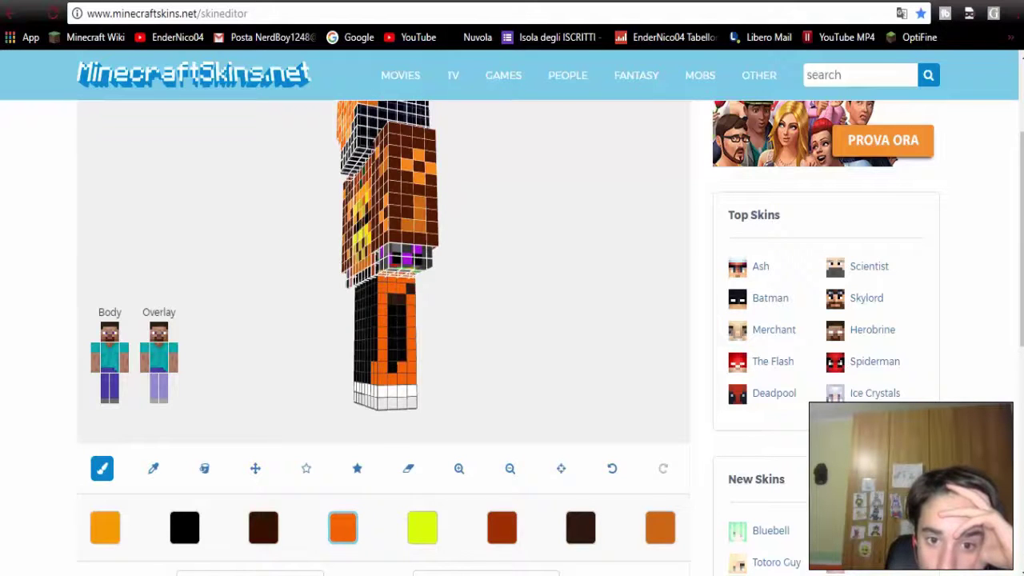
mouse_move(400, 321)
left_mouse_down()
mouse_move(344, 320)
mouse_move(432, 336)
left_mouse_up()
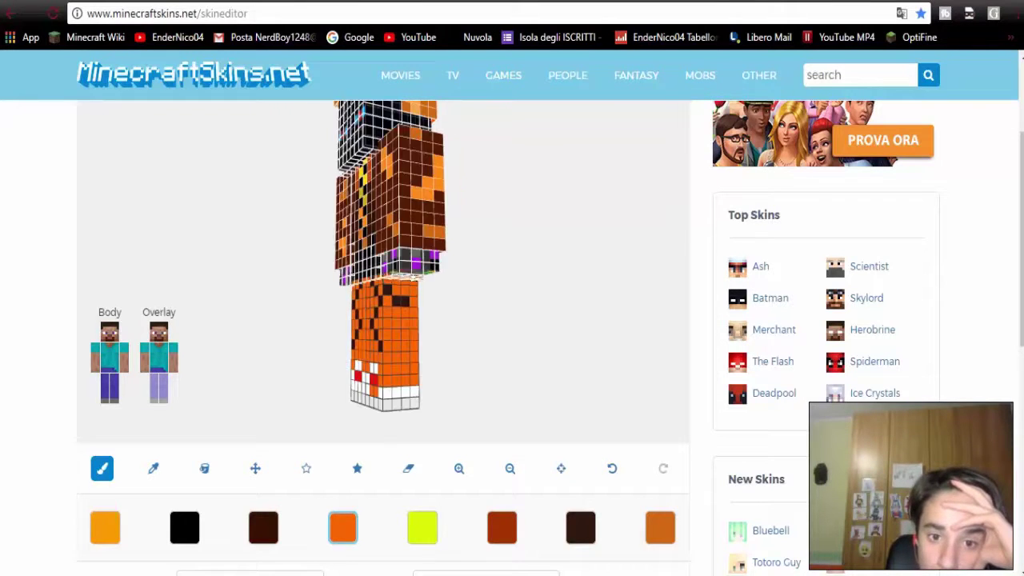
Sample a colour from the feet and paint a brown stripe down the leg
left_click(153, 468)
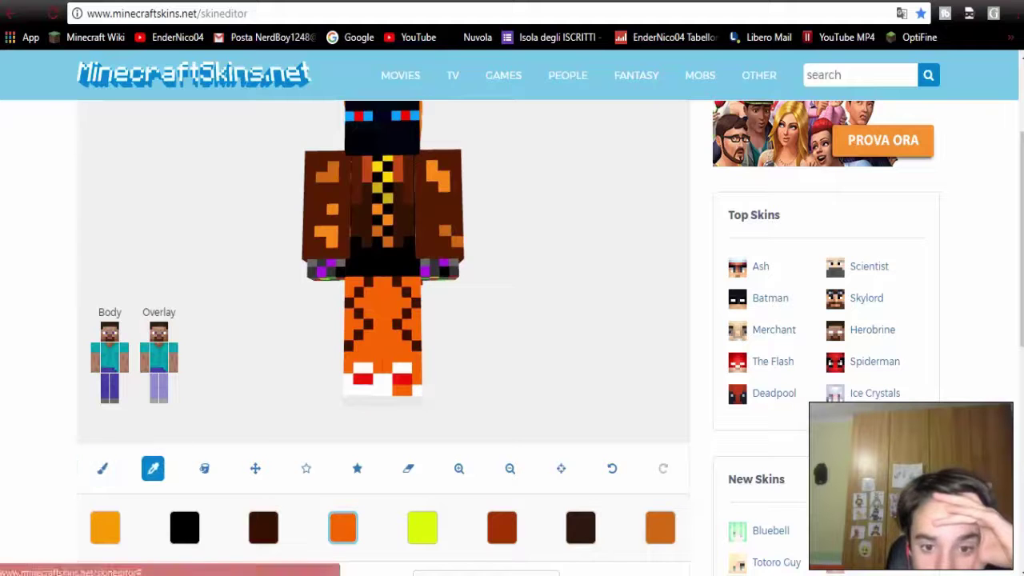
left_click(144, 424)
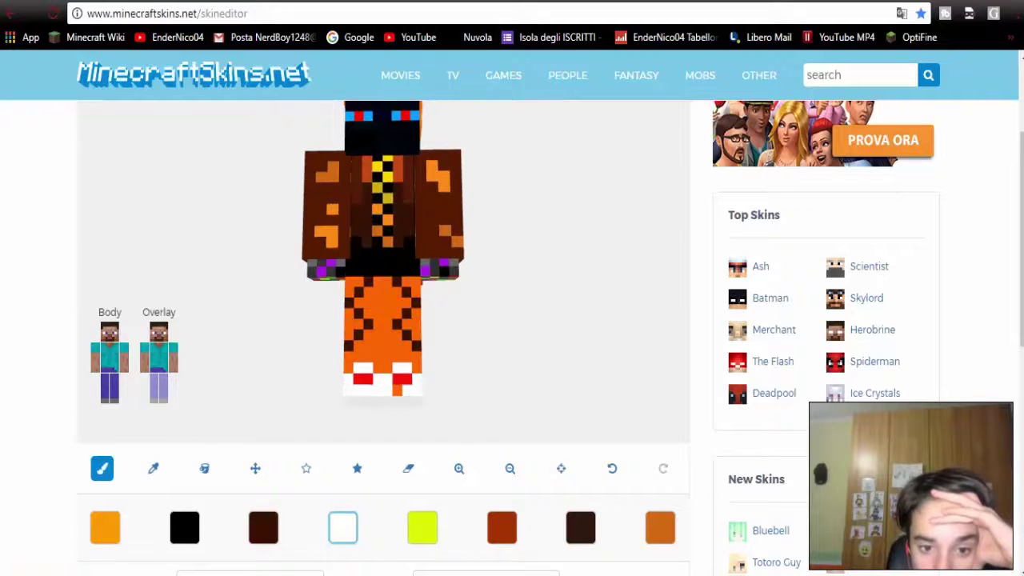
left_click(660, 526)
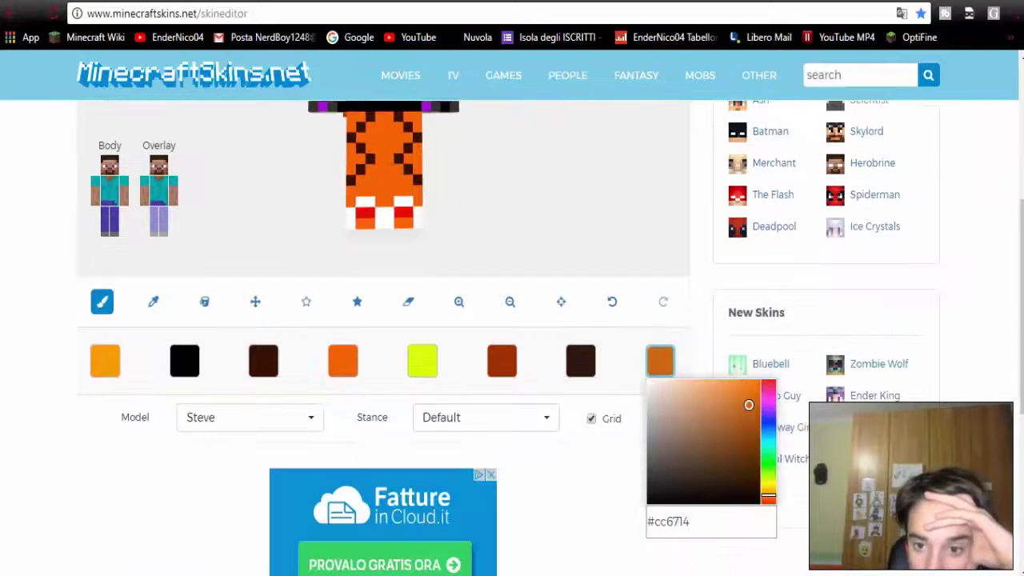
left_click_drag(379, 288, 378, 317)
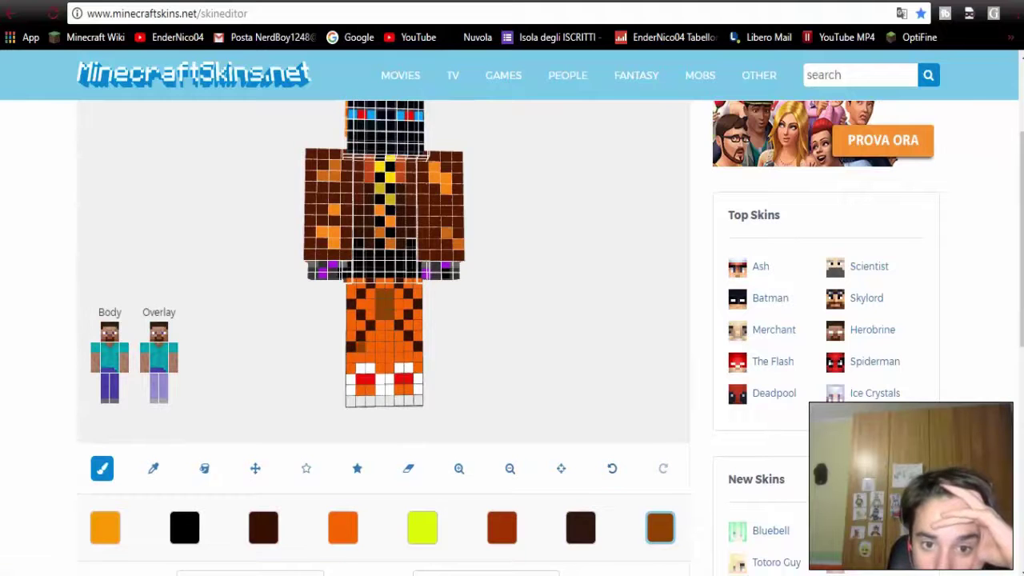
left_click_drag(385, 240, 496, 272)
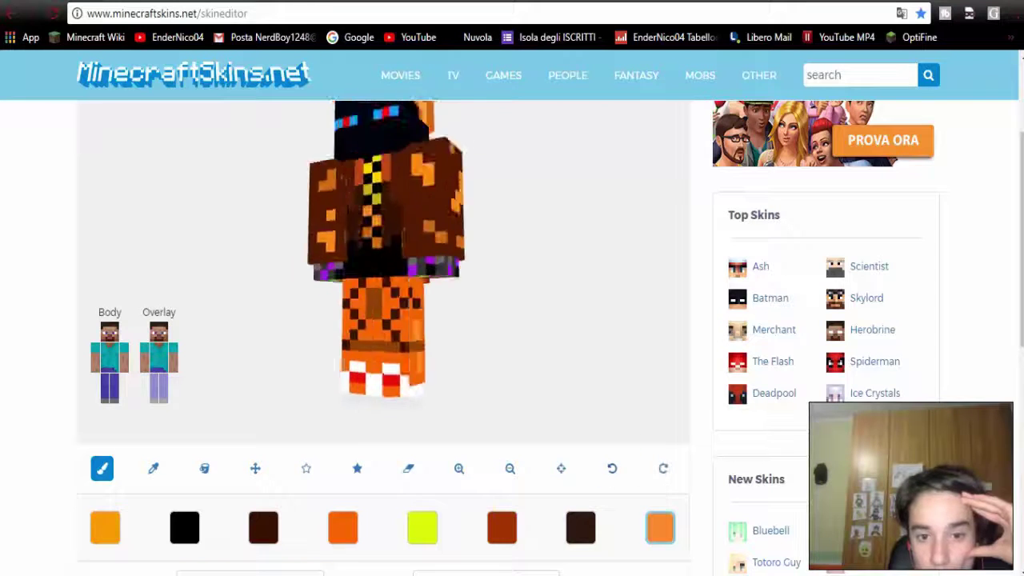
scroll(384, 320, "up", 1)
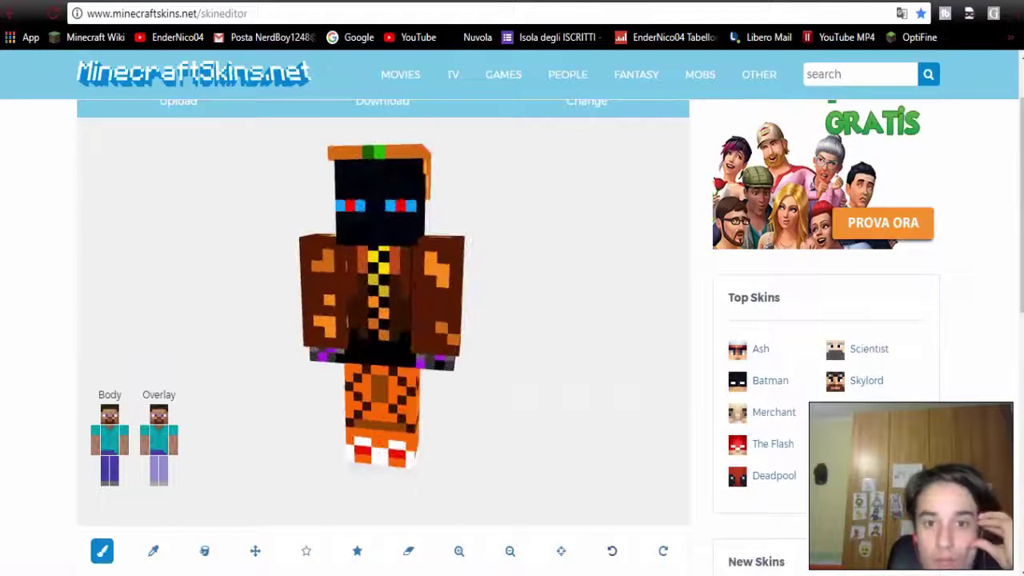
Download the finished skin as a PNG and locate the file on the desktop
left_click(383, 103)
key("ctrl+j")
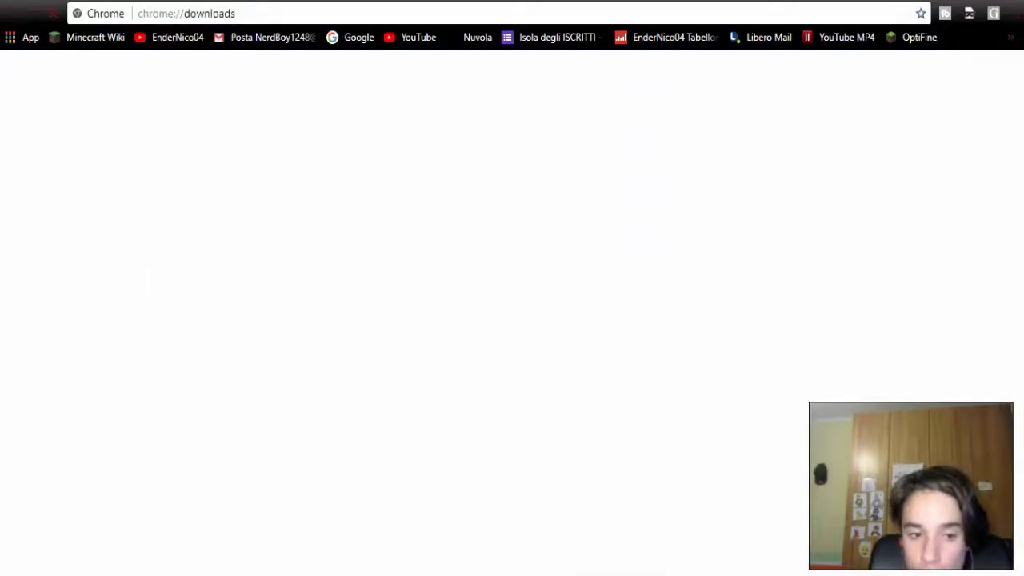
left_click(381, 266)
key("super+d")
right_click(649, 420)
left_click(686, 540)
Load the 'Skin Halloween' image from the Desktop as the rig's skin texture
type("Skin")
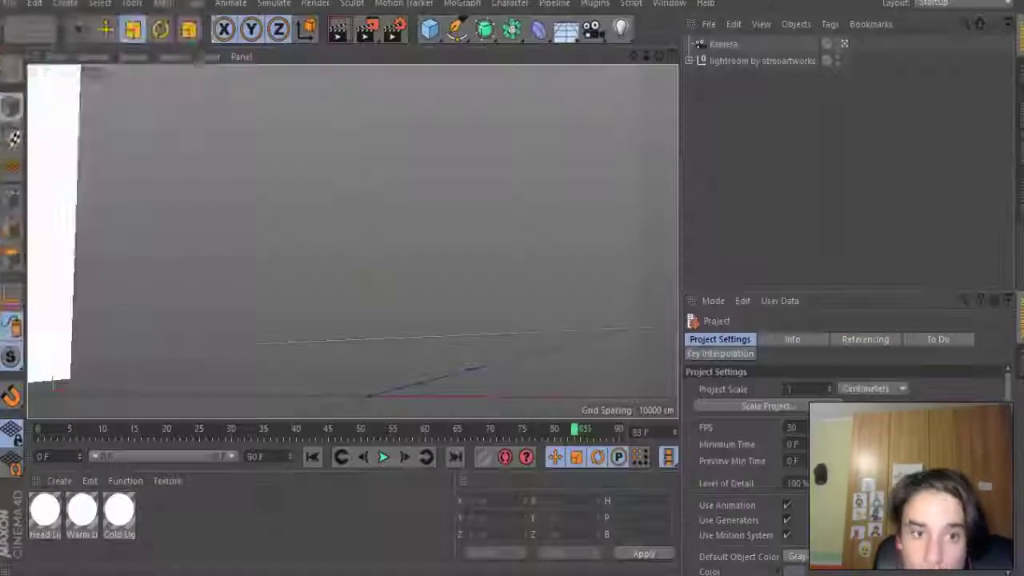
key("Escape")
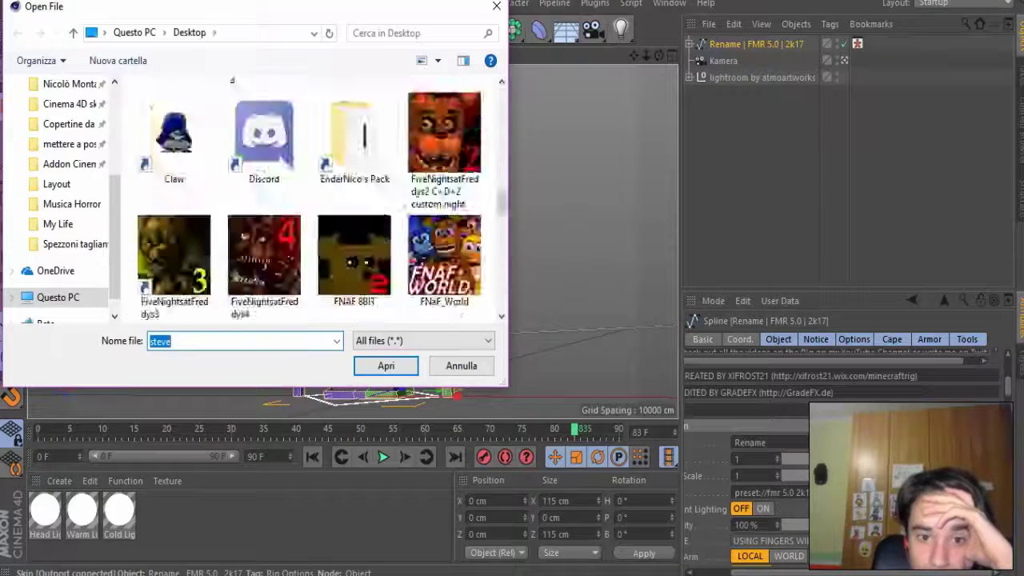
scroll(313, 200, "down", 10)
scroll(312, 200, "up", 3)
left_click(416, 244)
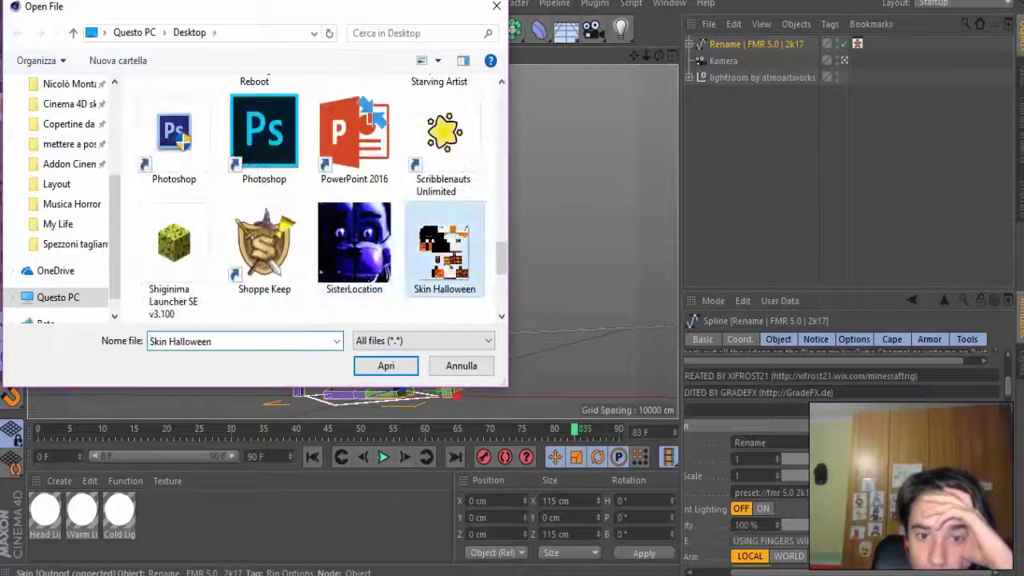
key("Return")
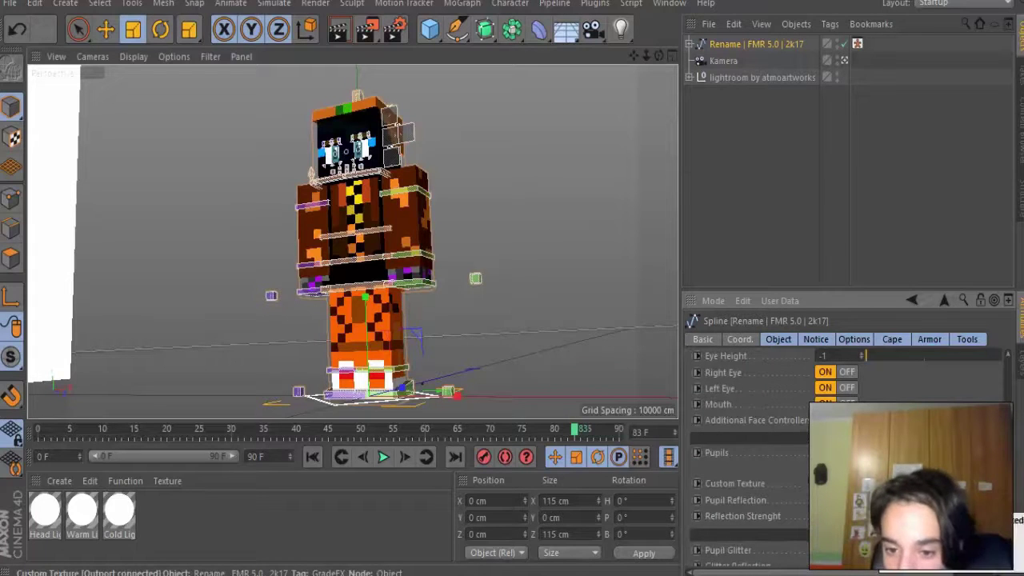
Set the Right Pupil colours to red and the Left Pupil colours to dark red
scroll(744, 493, "down", 5)
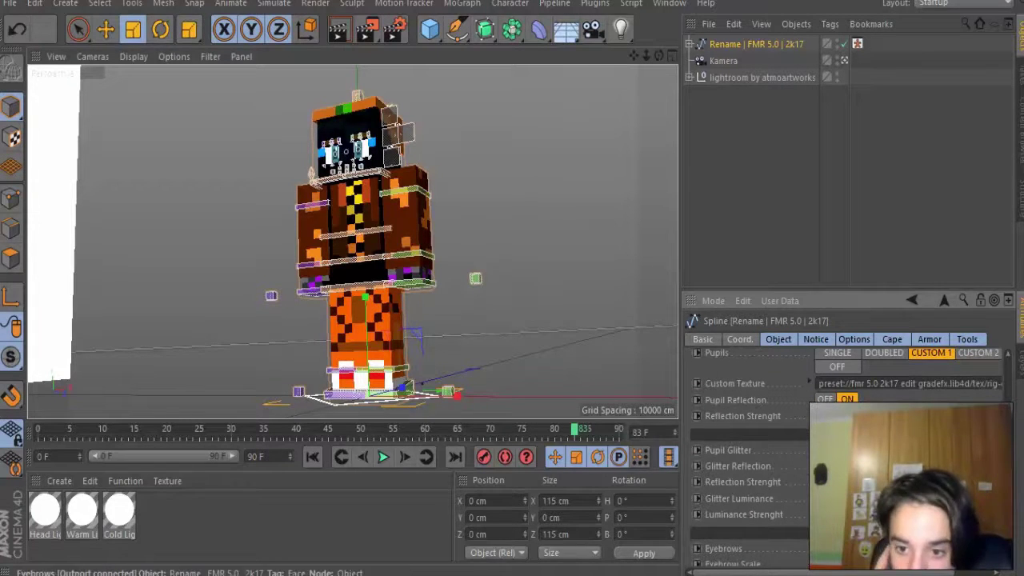
scroll(800, 448, "up", 8)
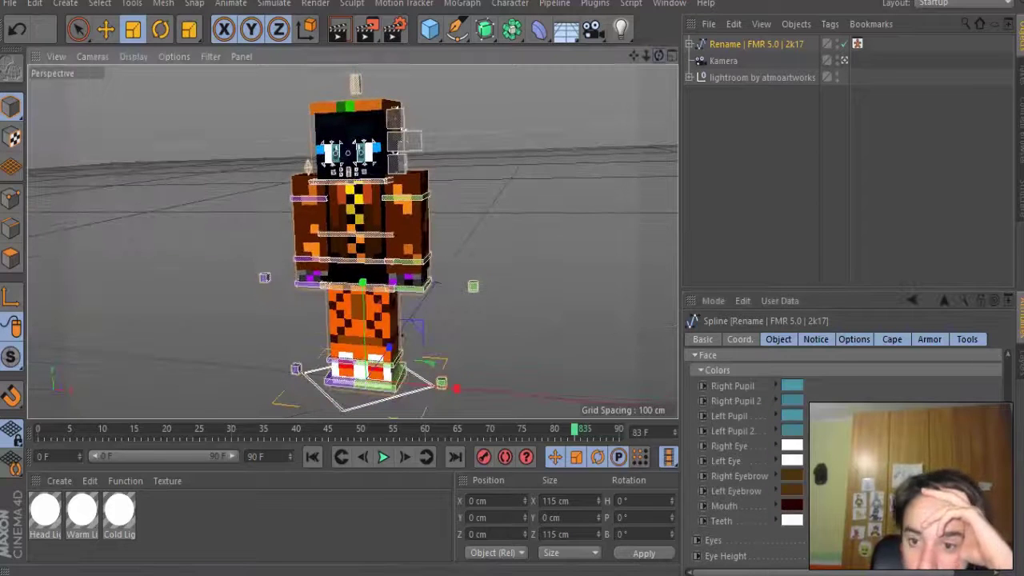
scroll(800, 448, "down", 3)
scroll(800, 448, "up", 3)
left_click(792, 386)
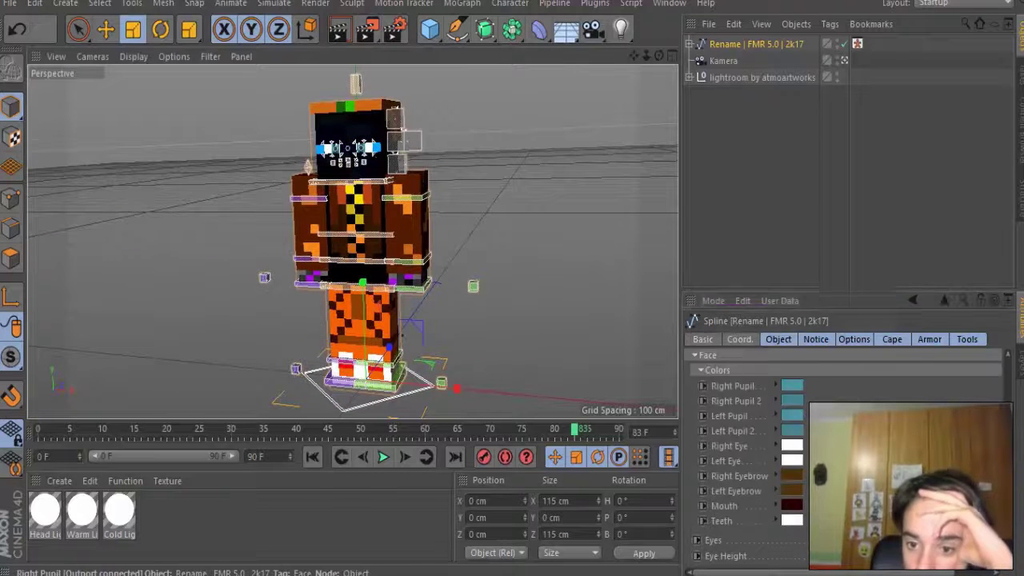
left_click(791, 416)
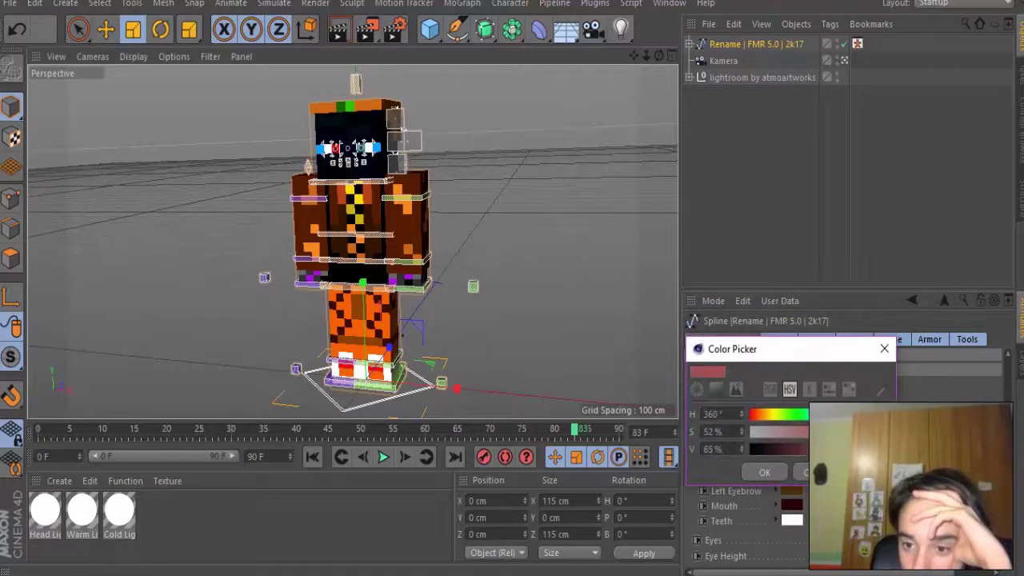
left_click(765, 472)
left_click(792, 430)
left_click(765, 472)
mouse_move(400, 240)
left_mouse_down("alt")
mouse_move(352, 240)
mouse_move(376, 241)
left_mouse_up("alt")
scroll(768, 432, "down", 3)
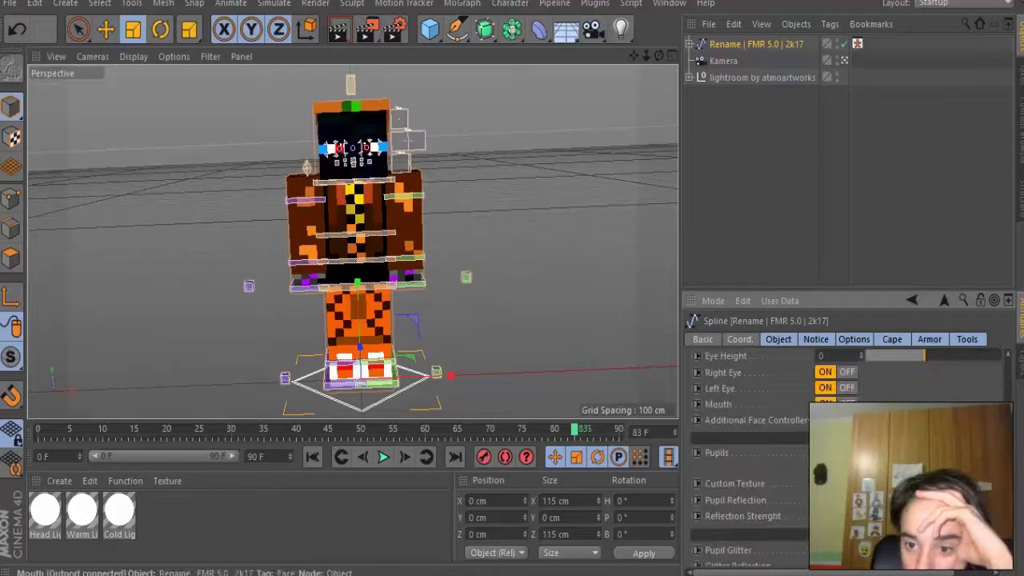
mouse_move(377, 240)
left_mouse_down("alt")
mouse_move(352, 240)
mouse_move(368, 240)
left_mouse_up("alt")
scroll(352, 240, "up", 5)
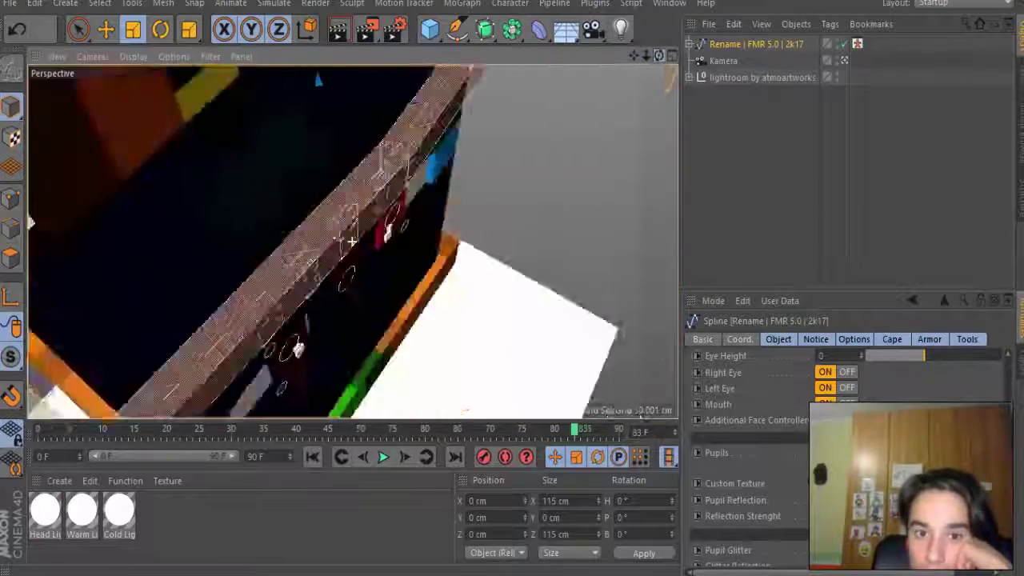
Drag the mouth control cubes into a wide grin with the Move tool
left_click(357, 280)
key("e")
left_click_drag(357, 264, 408, 298)
left_click_drag(471, 258, 471, 238)
left_click_drag(300, 280, 302, 312)
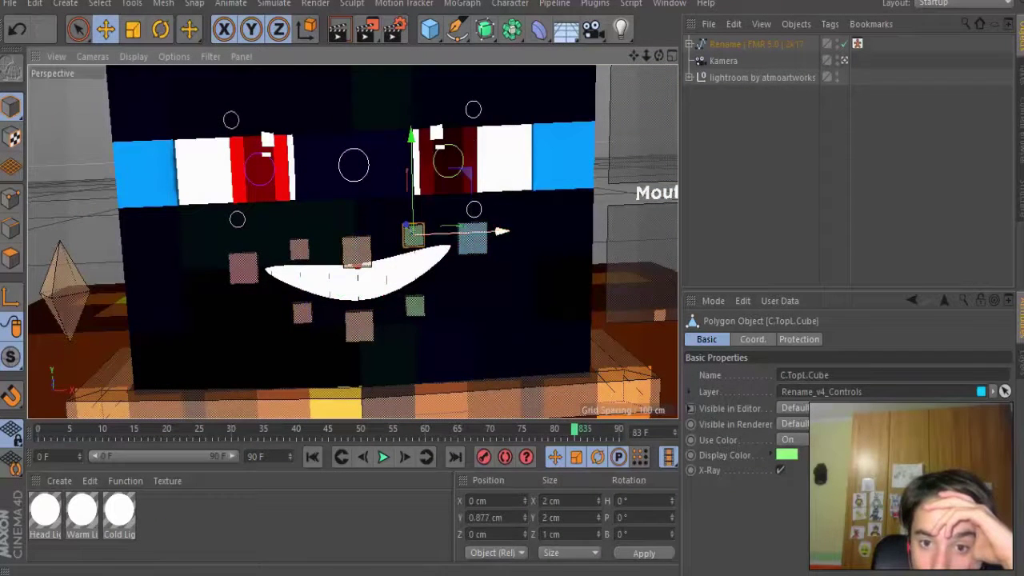
left_click_drag(244, 268, 278, 270)
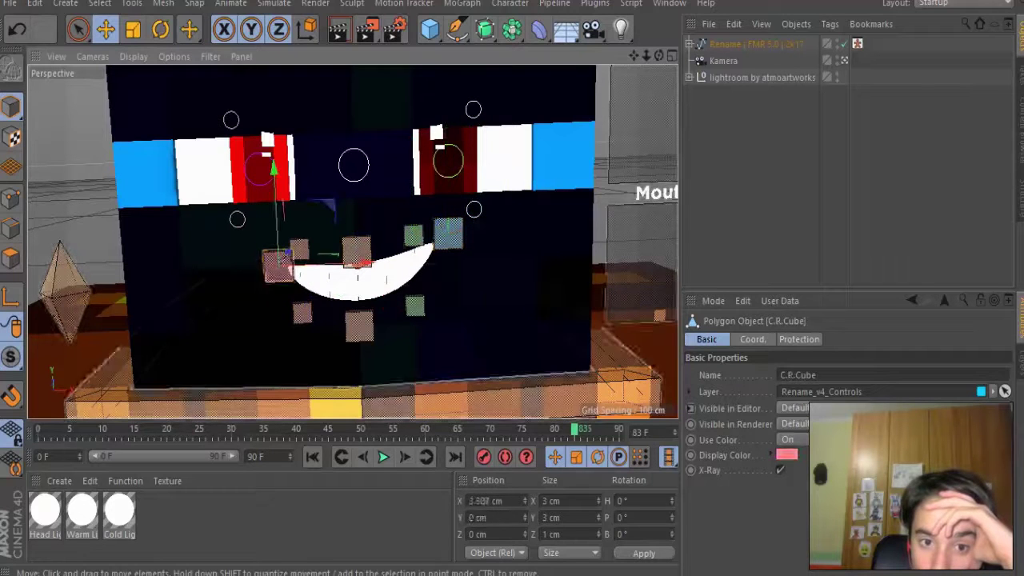
Reshape the eyelids by moving the top and bottom eyelid controls
left_click(448, 160)
left_click(260, 168)
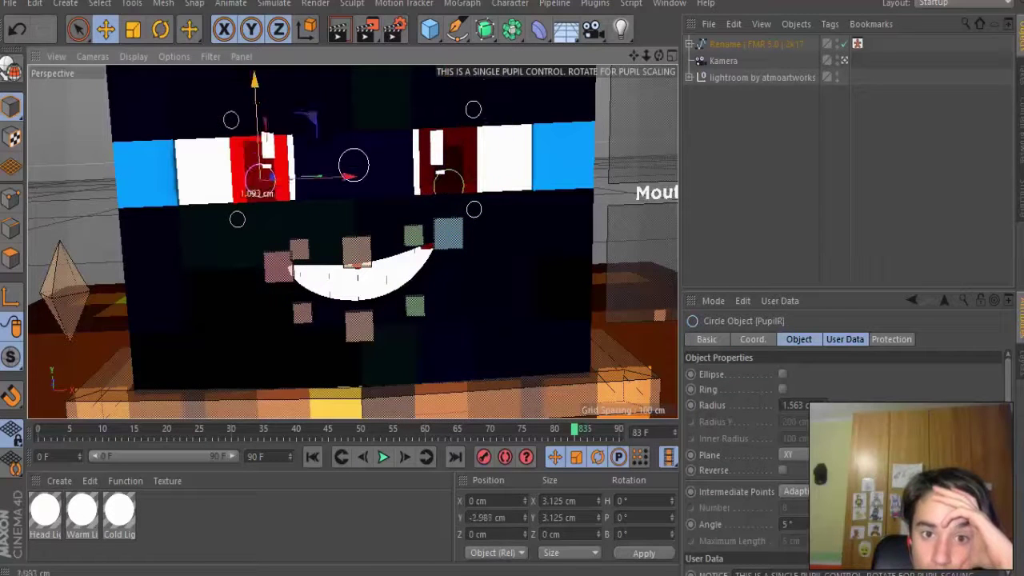
left_click_drag(231, 120, 231, 98)
left_click_drag(237, 219, 251, 217)
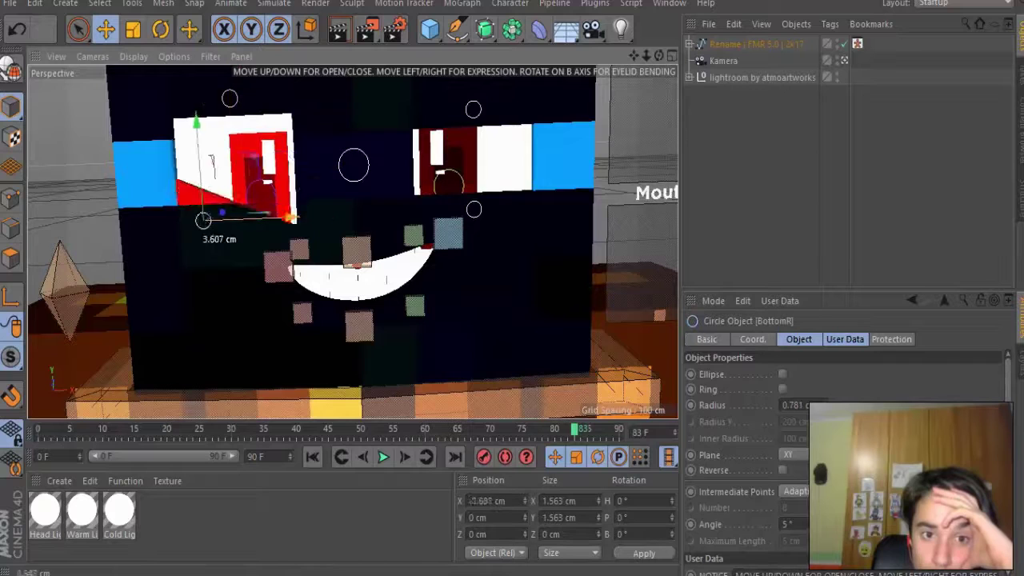
left_click(473, 109)
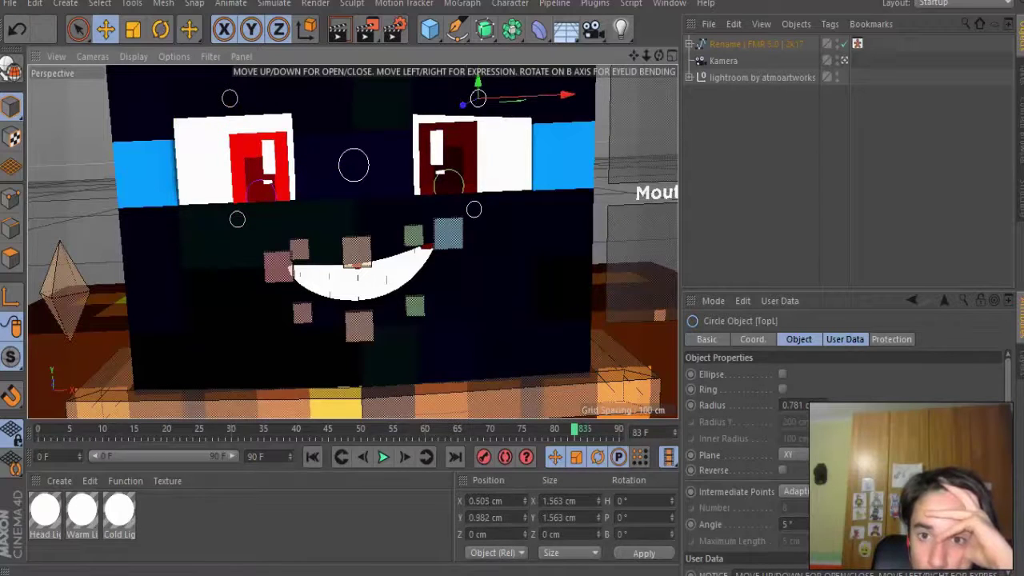
middle_click_drag(473, 109, 473, 172, "alt")
mouse_move(474, 172)
left_mouse_down()
mouse_move(469, 156)
mouse_move(469, 166)
left_mouse_up()
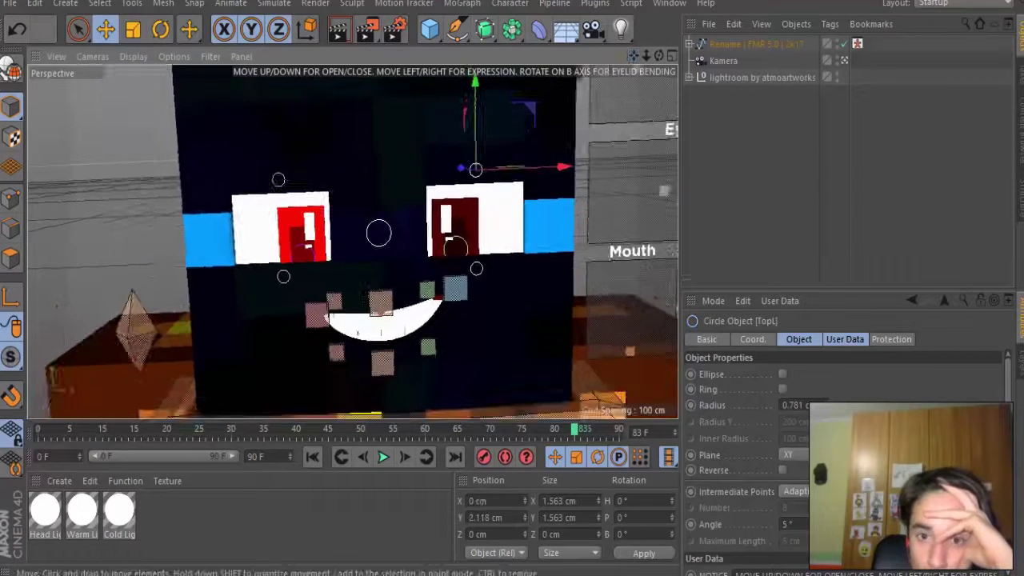
scroll(469, 166, "down", 5)
Browse the Addon Cinema4D folder and open the Minecraft Model Pack library
key("ctrl+o")
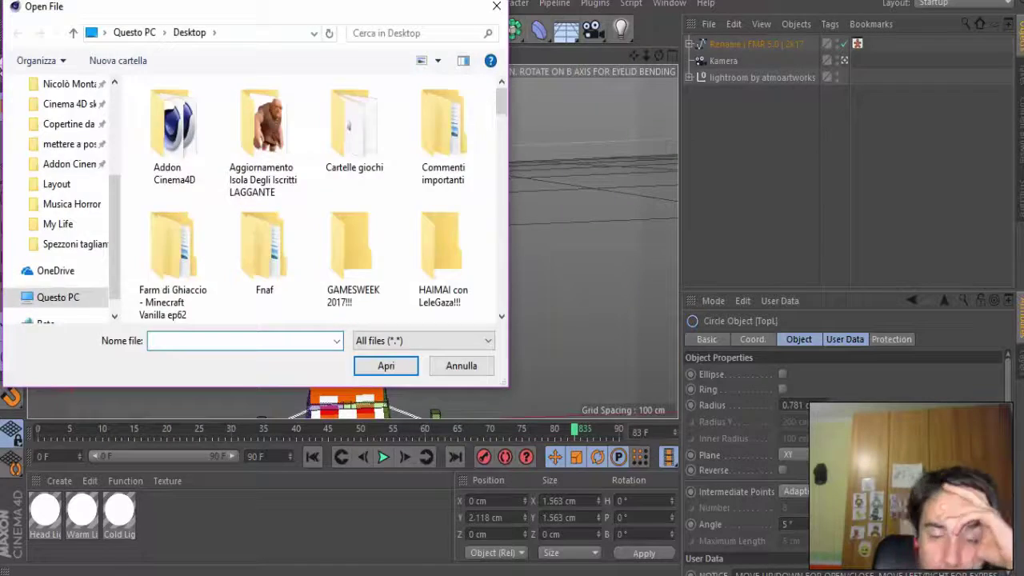
left_click(69, 224)
scroll(236, 256, "down", 4)
scroll(236, 256, "down", 2)
scroll(236, 256, "down", 1)
scroll(232, 232, "down", 2)
scroll(240, 192, "up", 8)
scroll(264, 198, "down", 2)
scroll(256, 196, "down", 2)
left_click(240, 194)
scroll(240, 194, "down", 4)
double_click(240, 177)
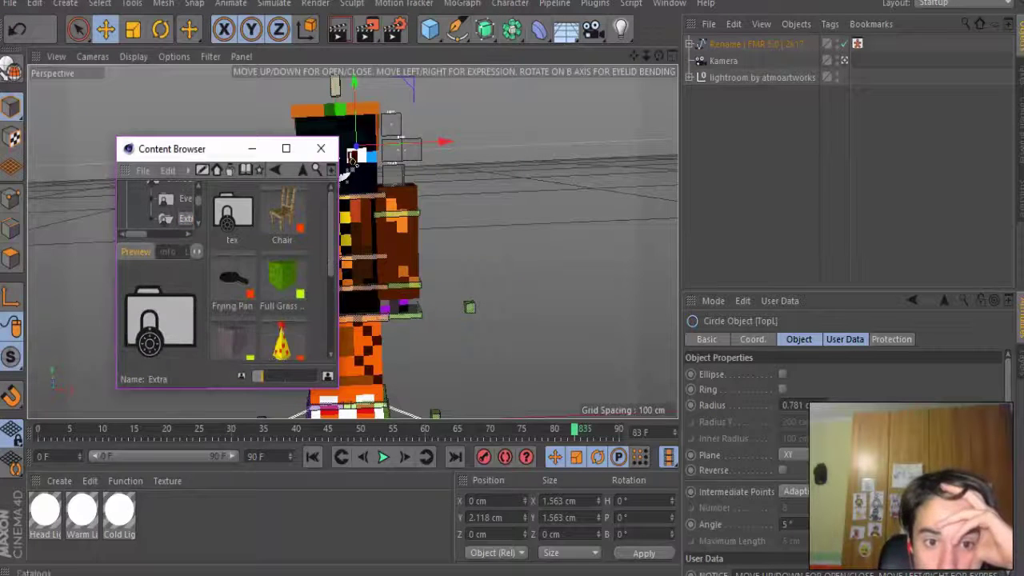
Add the Mobspawner block, move it to the character's left and shrink it to about 37%
key("Down")
key("Down")
key("Down")
key("Down")
key("Down")
key("Down")
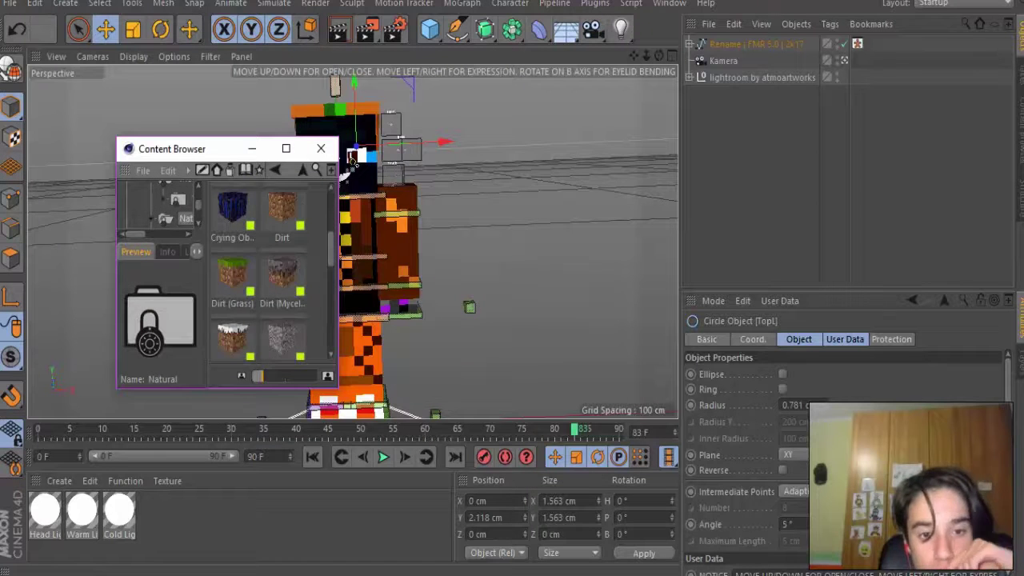
left_click_drag(352, 158, 352, 160)
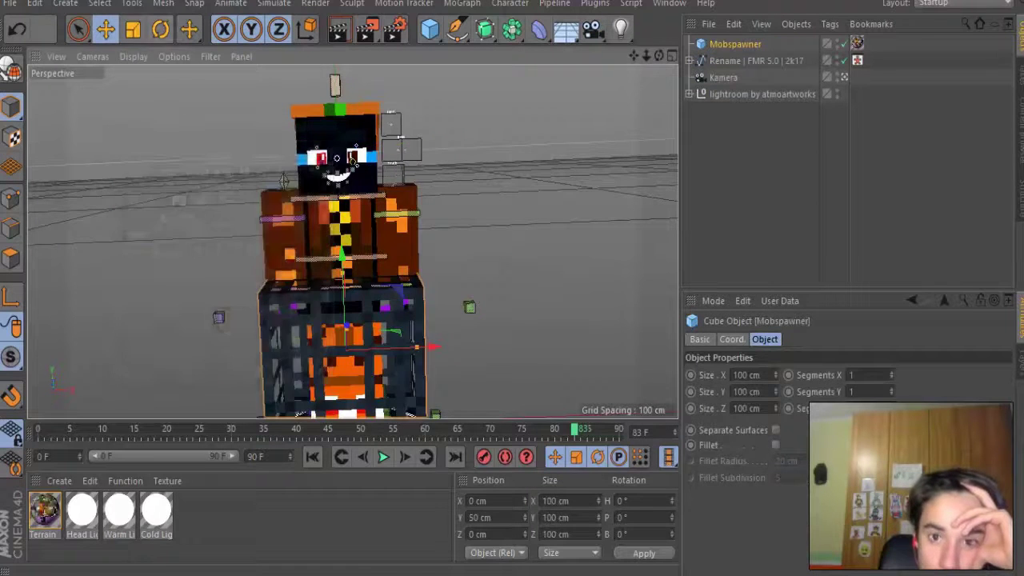
left_click_drag(432, 325, 279, 326)
left_click_drag(244, 264, 200, 264)
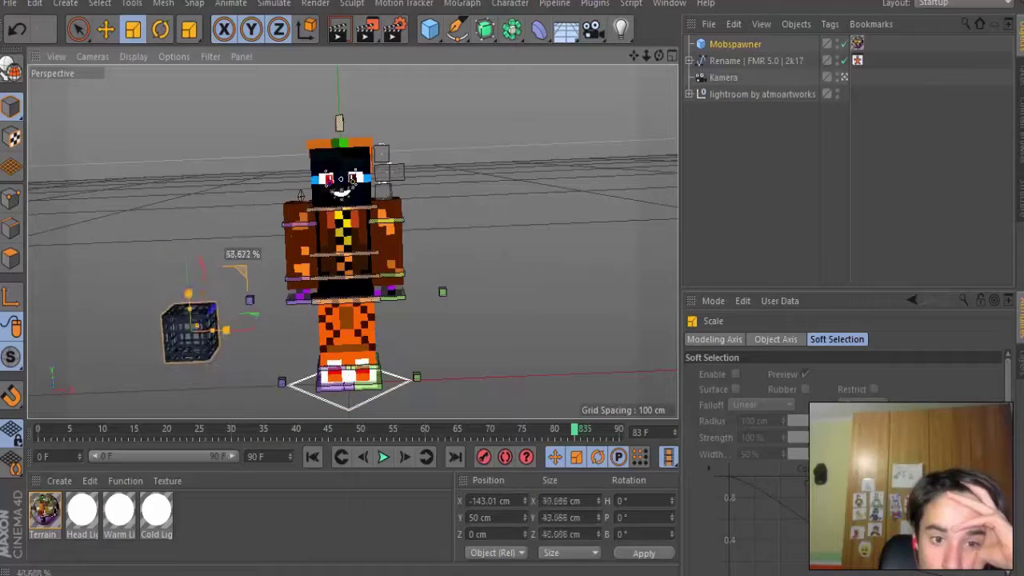
scroll(352, 240, "up", 3)
mouse_move(352, 240)
left_mouse_down("alt")
mouse_move(269, 141)
mouse_move(352, 242)
left_mouse_up("alt")
left_click(270, 141)
Select the EXTRUDE_meshHat object in the rig hierarchy and move it away from the head
key("e")
left_click(690, 60)
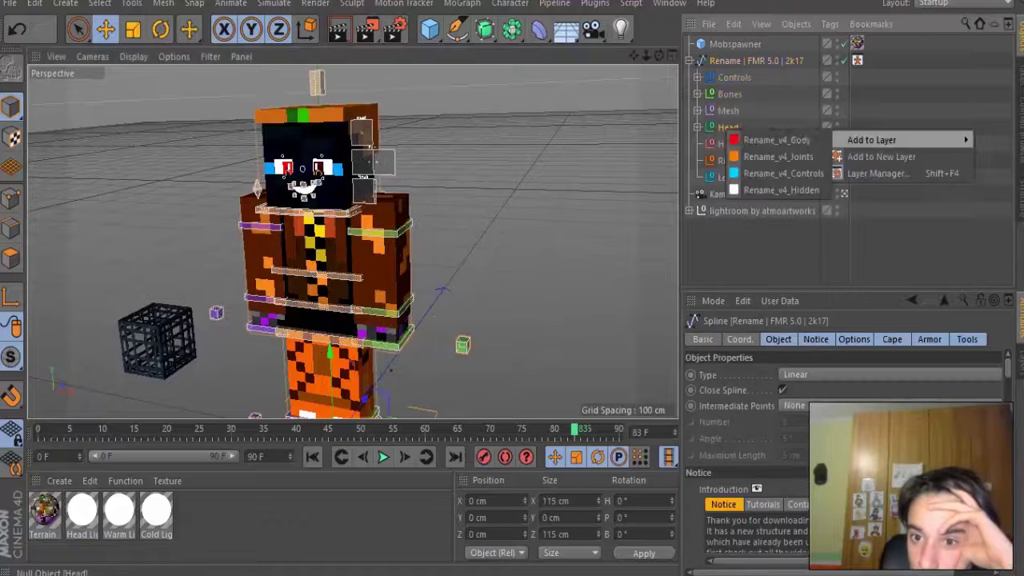
left_click(728, 127)
key("shift+F4")
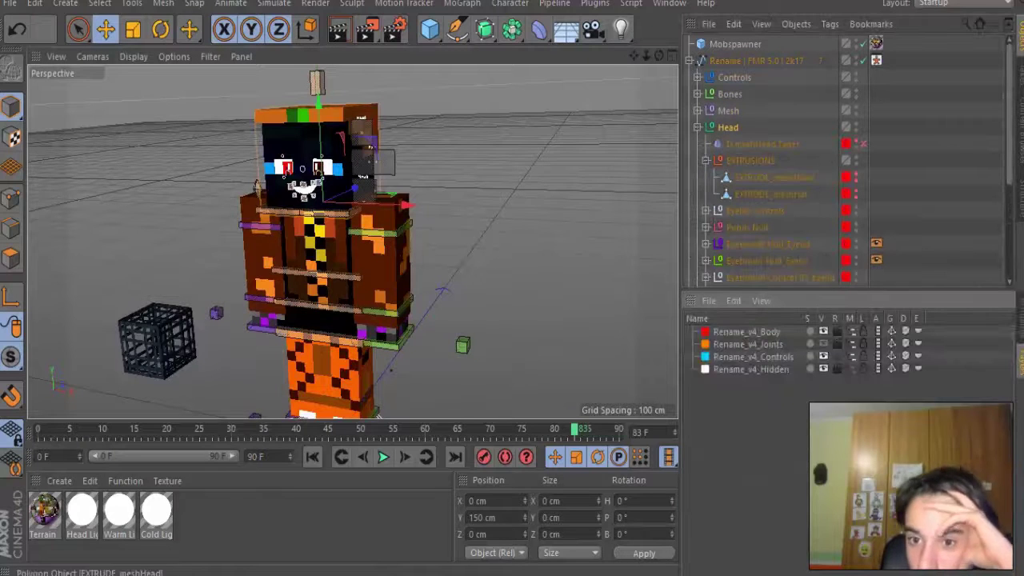
left_click(771, 194)
left_click_drag(406, 206, 496, 210)
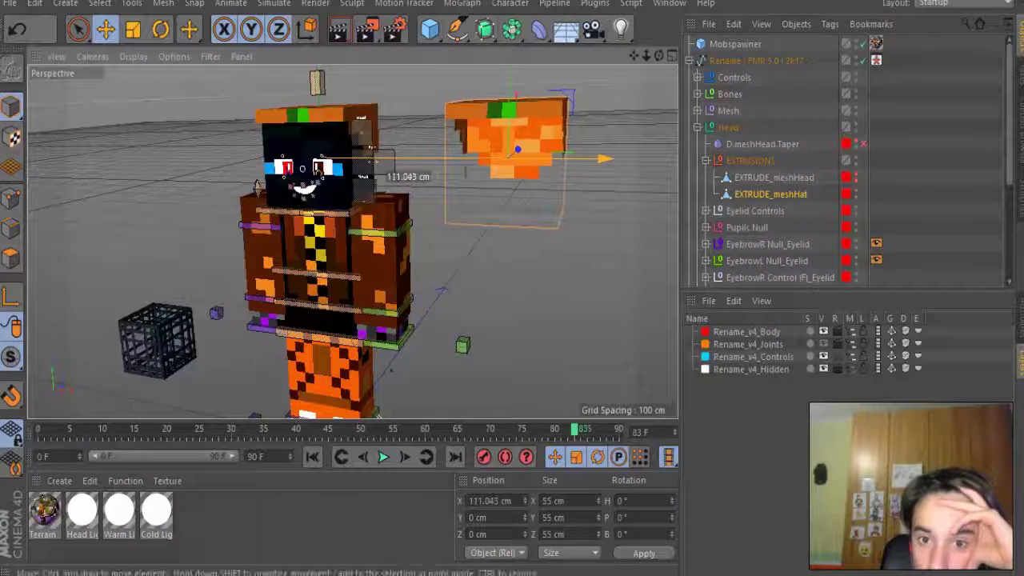
scroll(353, 242, "up", 3)
scroll(352, 242, "up", 2)
Select the green stem polygons on the hat and extrude them upward with an edited offset
key("Return")
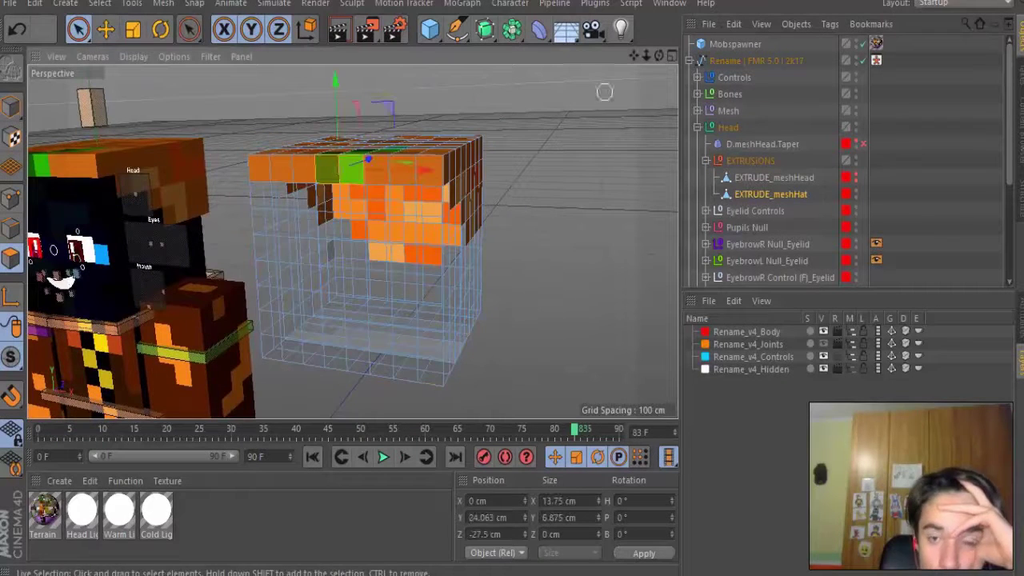
key("space")
left_click(429, 214)
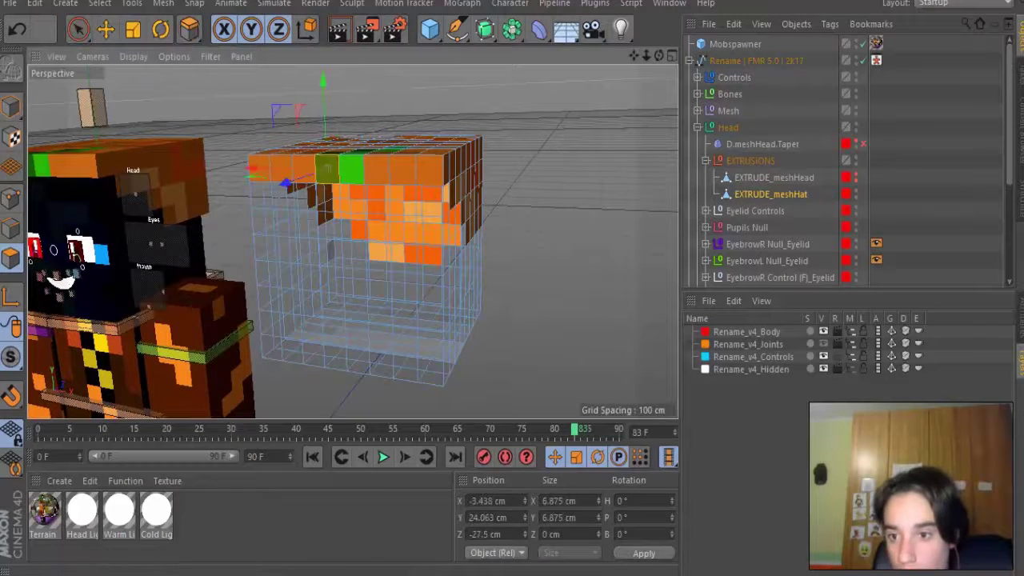
key("d")
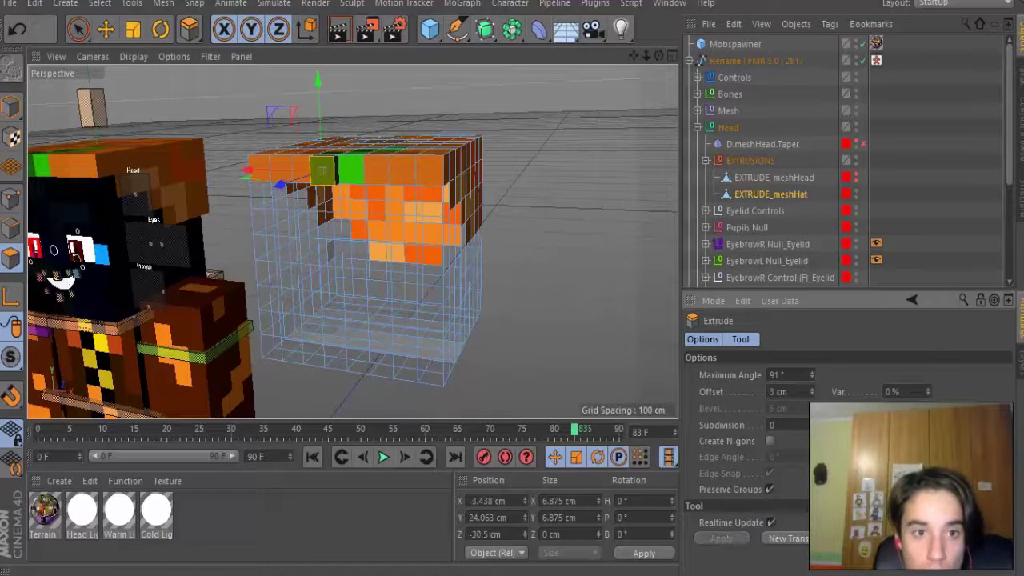
key("space")
left_click(349, 170)
key("space")
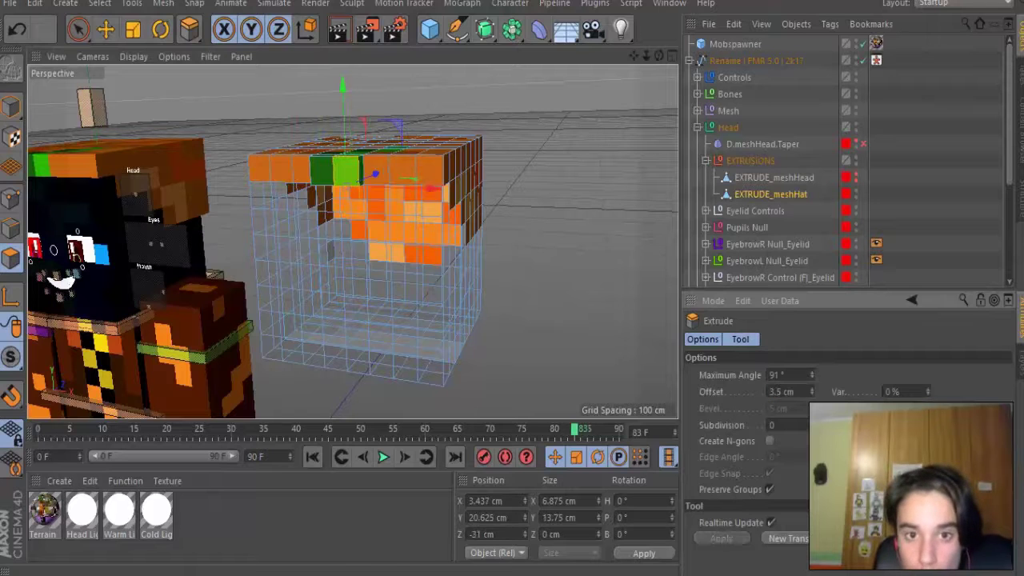
left_click_drag(349, 170, 324, 170, "alt")
key("space")
key("space")
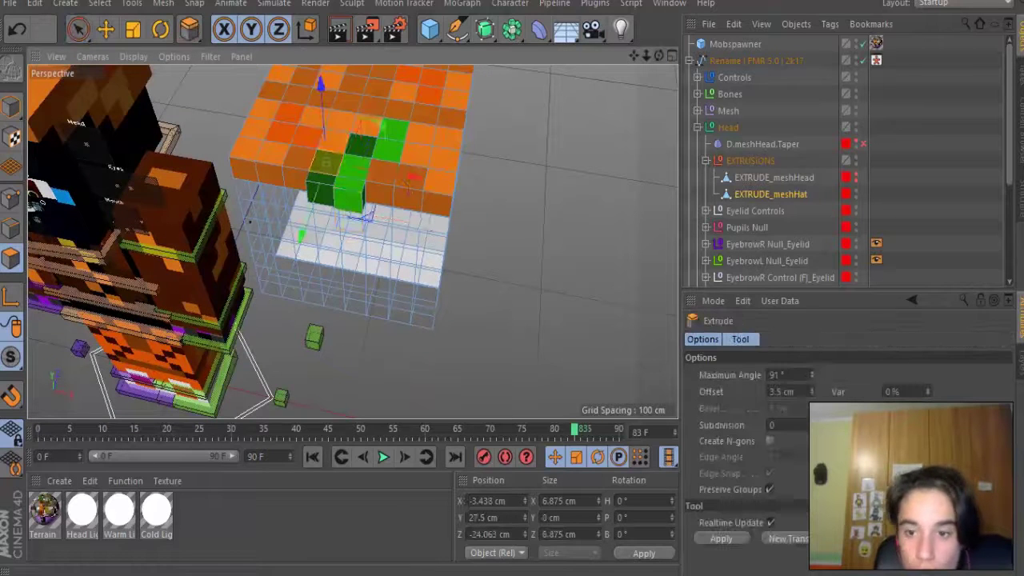
double_click(781, 391)
type("3")
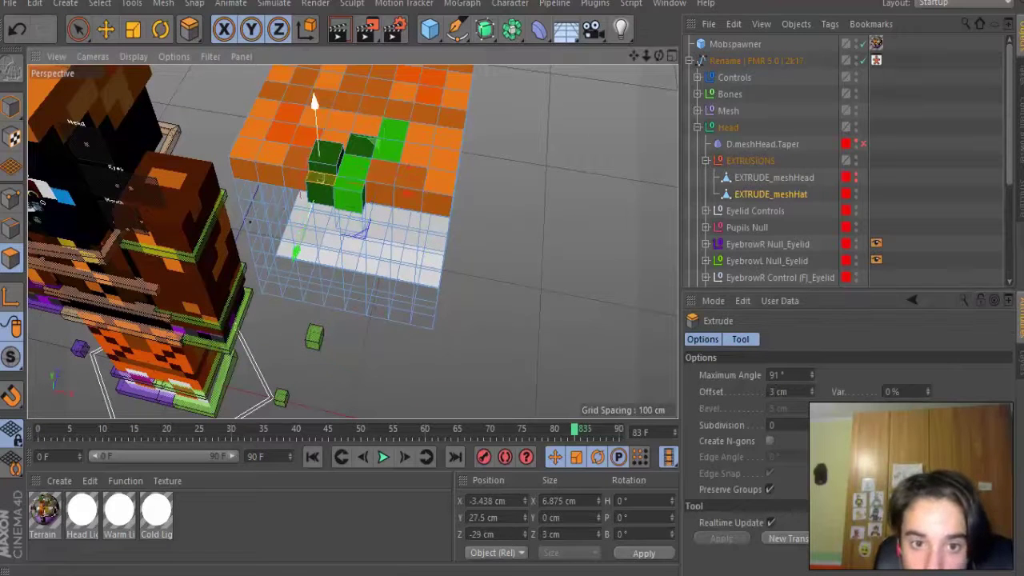
left_click_drag(372, 206, 375, 306, "alt")
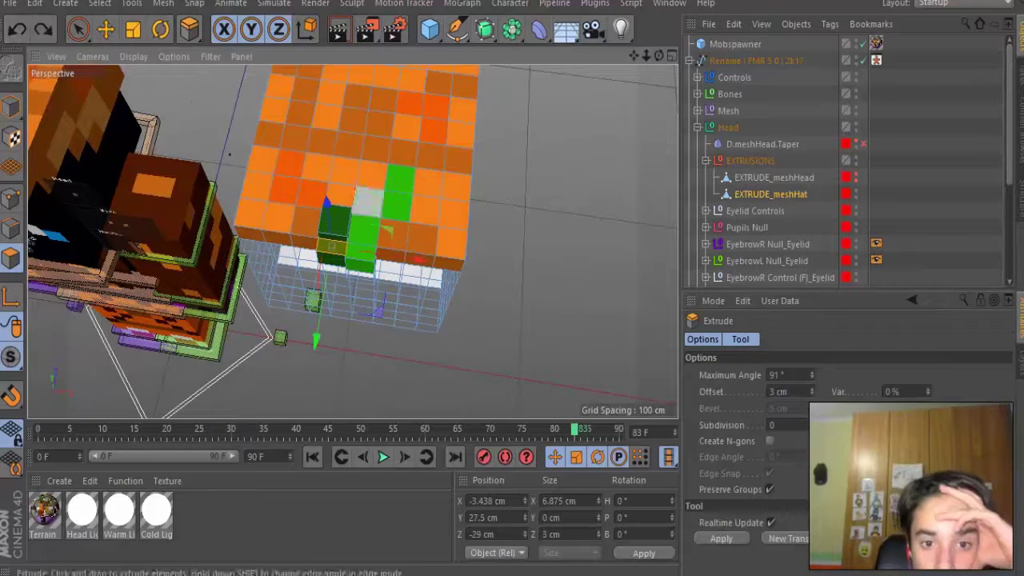
Clear the face selection and paint a fuller set of green stem faces
left_click(368, 201)
left_click(394, 192)
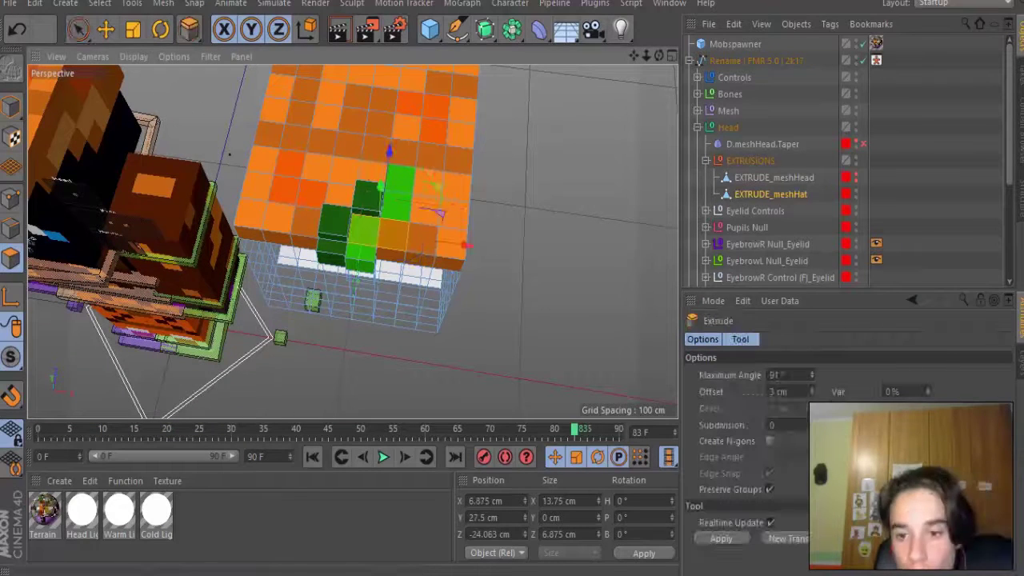
key("ctrl+shift+a")
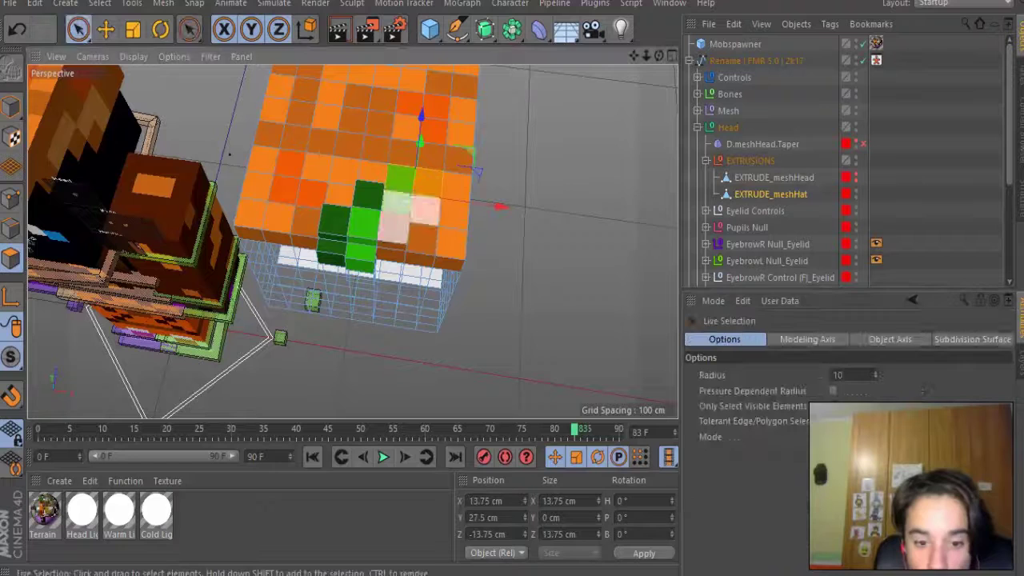
key("space")
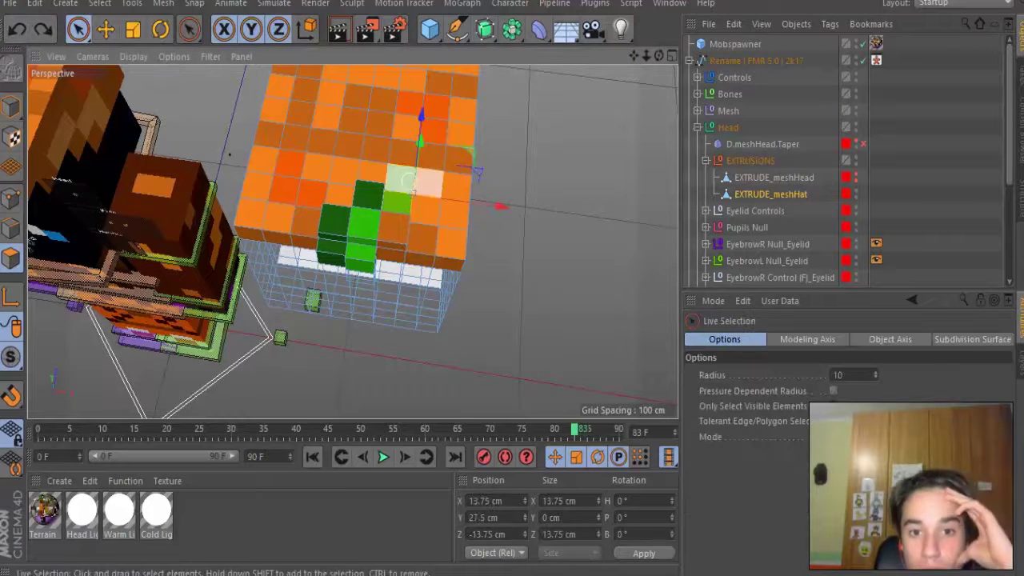
mouse_move(400, 178)
left_mouse_down()
mouse_move(448, 240)
mouse_move(376, 264)
left_mouse_up()
key("space")
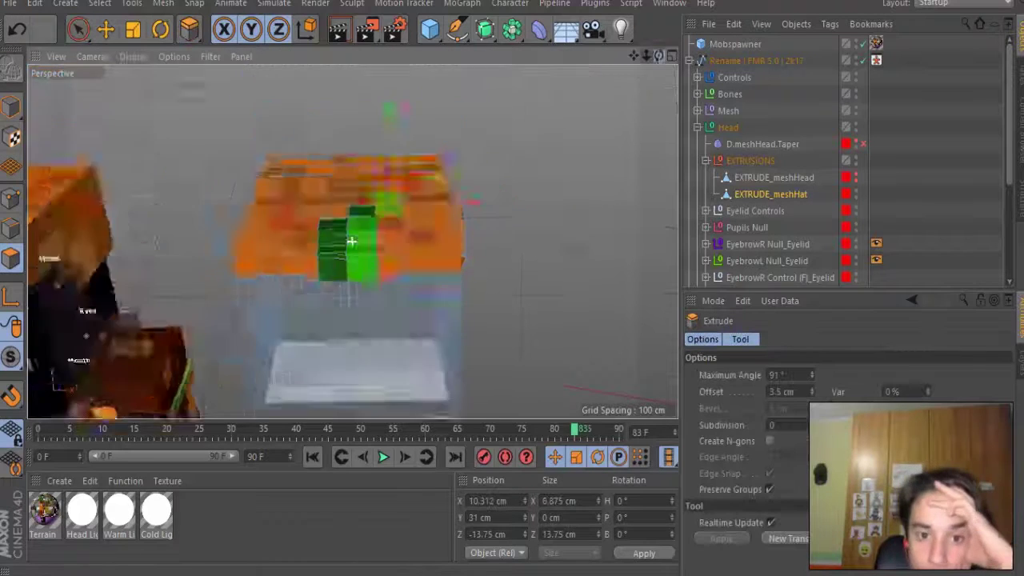
left_click_drag(307, 253, 358, 264, "alt")
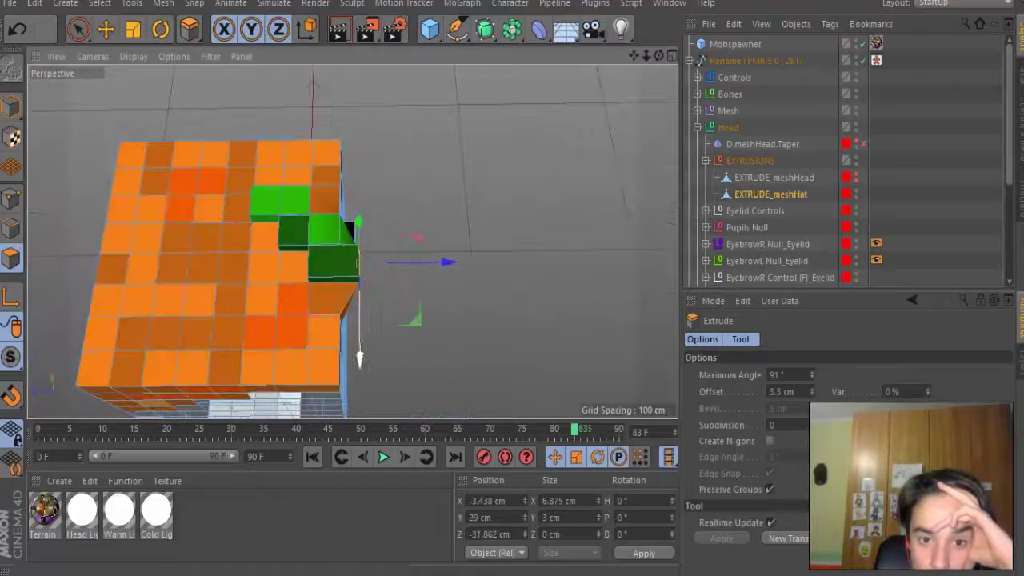
left_click_drag(347, 231, 357, 258, "alt")
Undo an accidental sideways move of the selected stem faces
key("r")
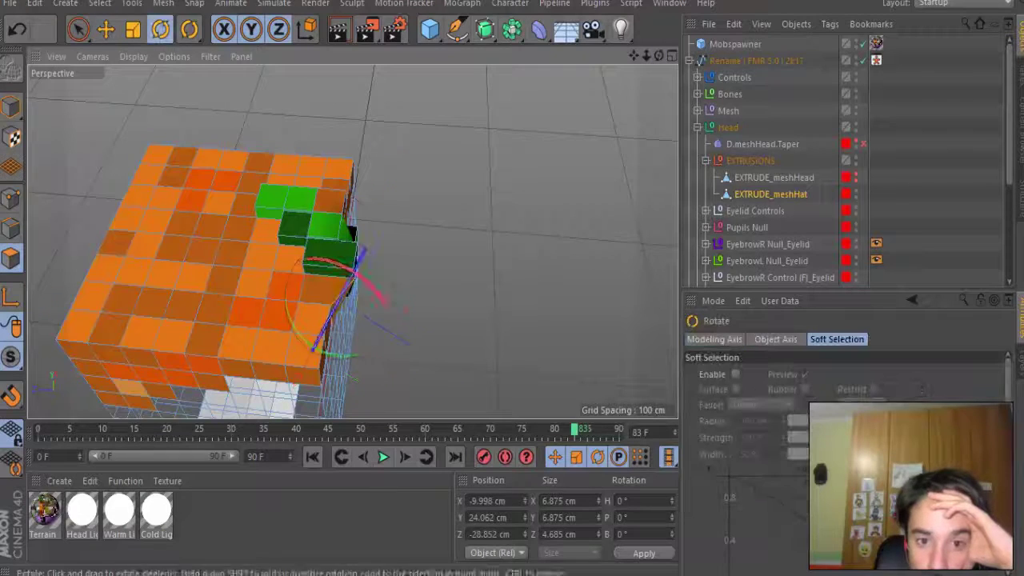
key("e")
left_click_drag(352, 234, 368, 240, "alt")
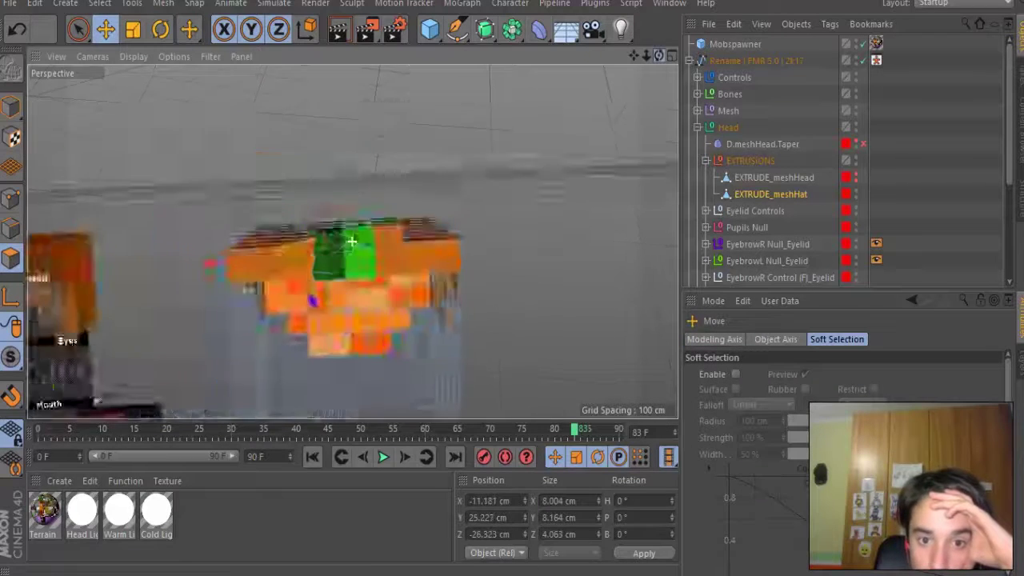
left_click_drag(396, 310, 308, 313)
key("ctrl+z")
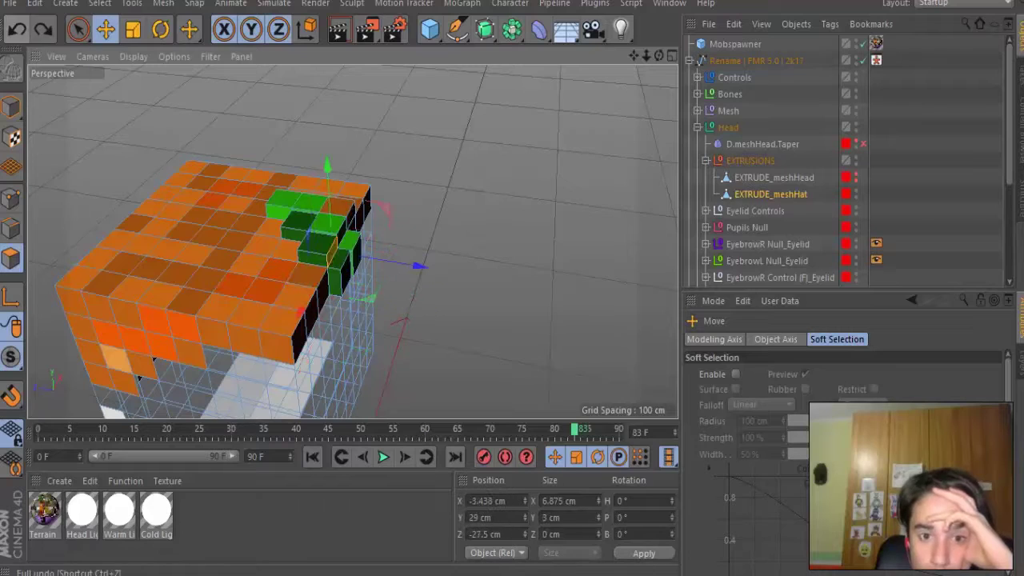
left_click_drag(352, 241, 348, 238, "alt")
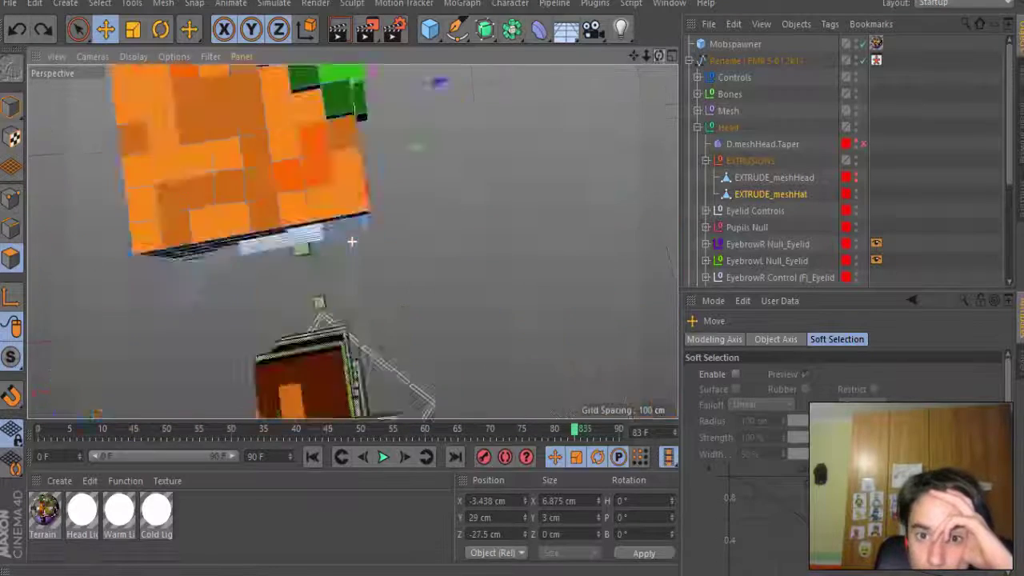
Widen the stem selection to the left and mirrored right faces and extrude slightly
key("space")
left_click(428, 252, "shift")
key("d")
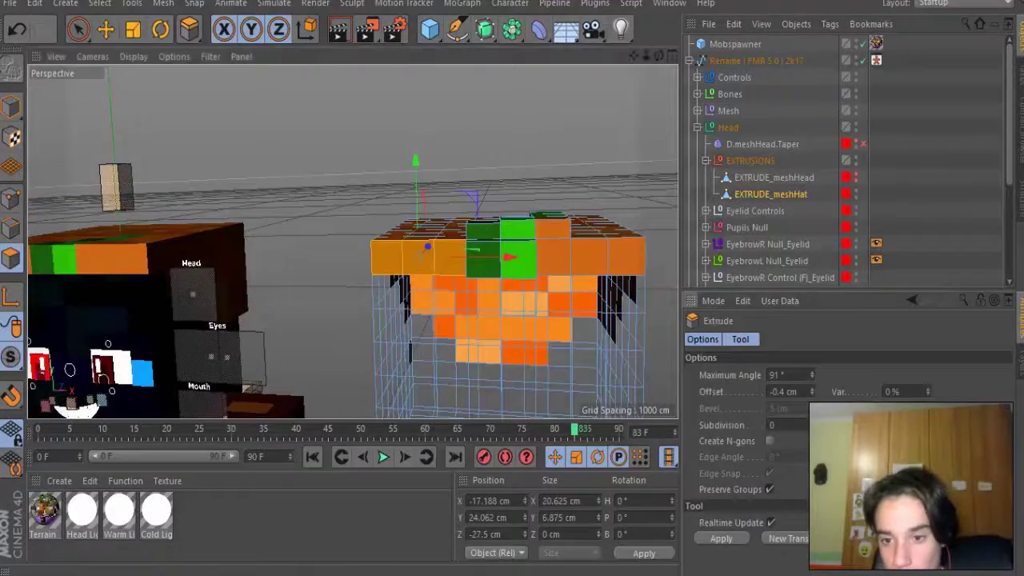
key("space")
key("space")
mouse_move(578, 252)
left_mouse_down()
mouse_move(632, 252)
mouse_move(284, 183)
left_mouse_up()
key("space")
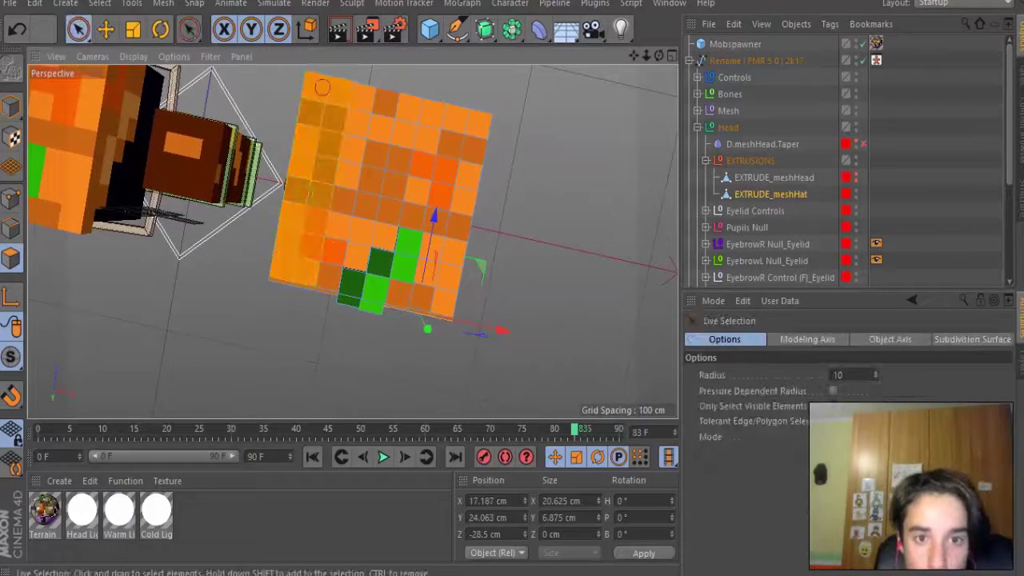
left_click(428, 136, "shift")
key("d")
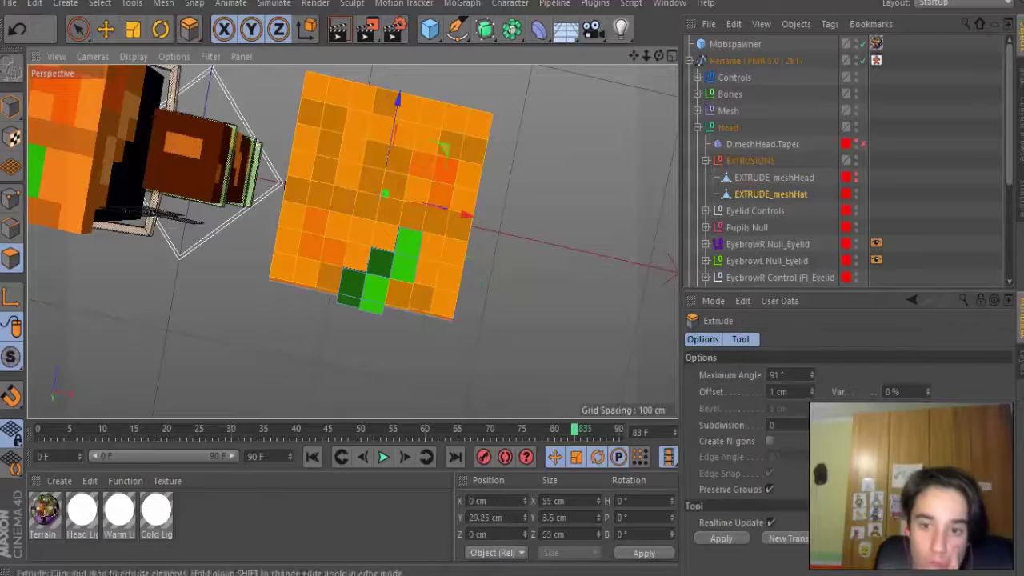
left_click_drag(354, 238, 352, 241, "alt")
Undo the stray extrusion, reselect EXTRUDE_meshHat and raise its axis above the hat
key("ctrl+z")
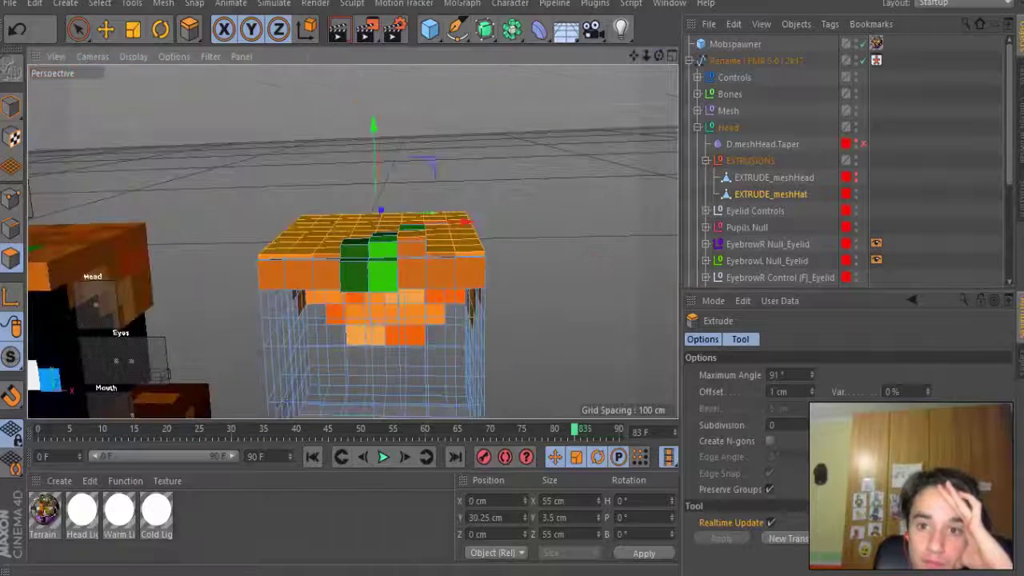
key("e")
key("ctrl+z")
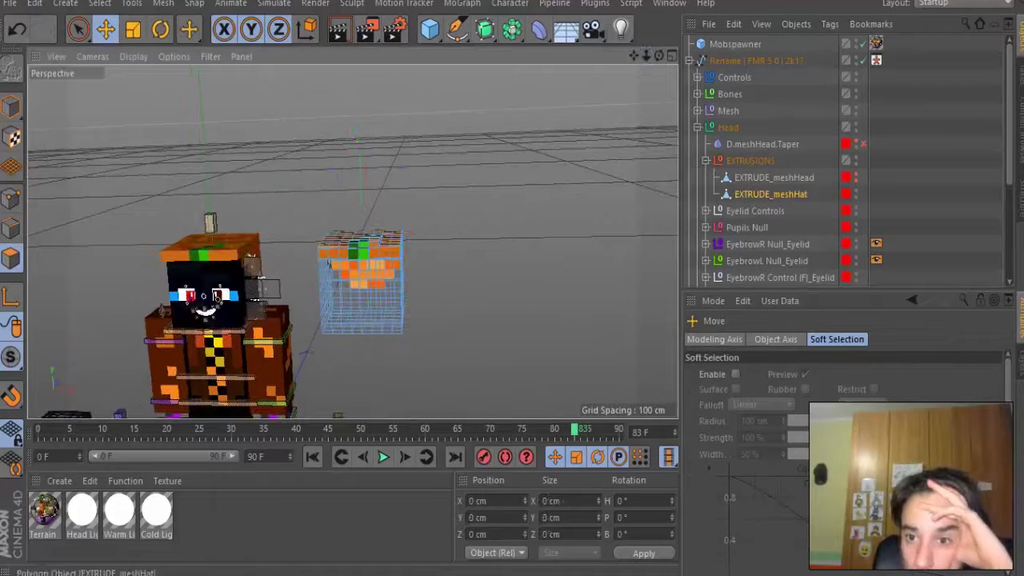
left_click(373, 252)
key("s")
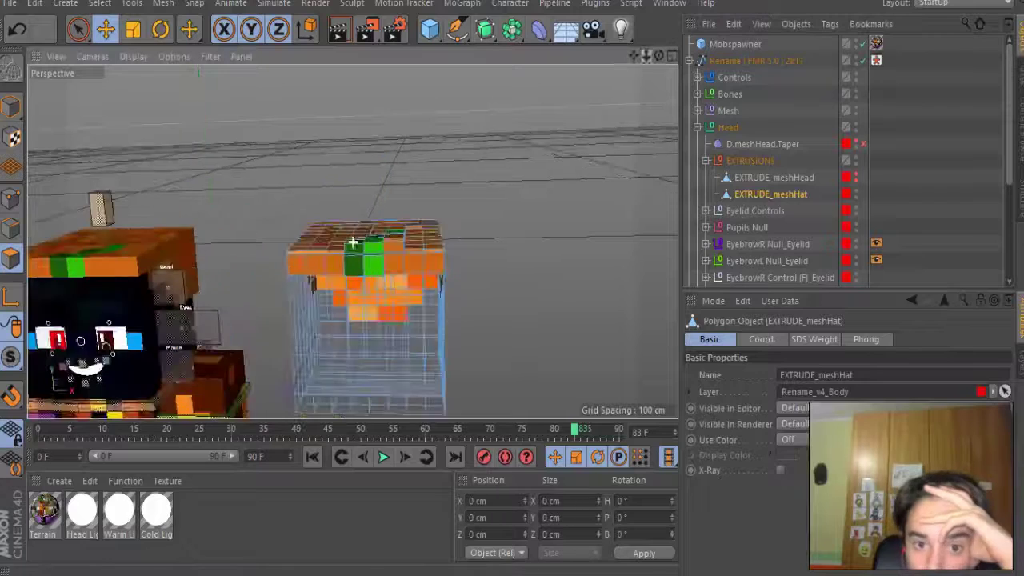
key("ctrl+z")
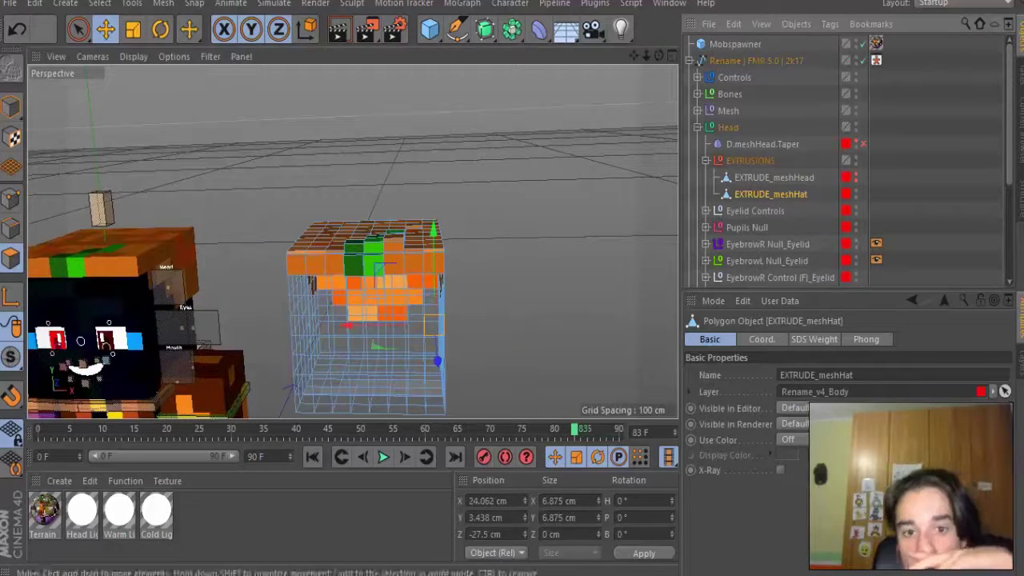
left_click_drag(373, 264, 391, 183)
left_click_drag(659, 55, 560, 88)
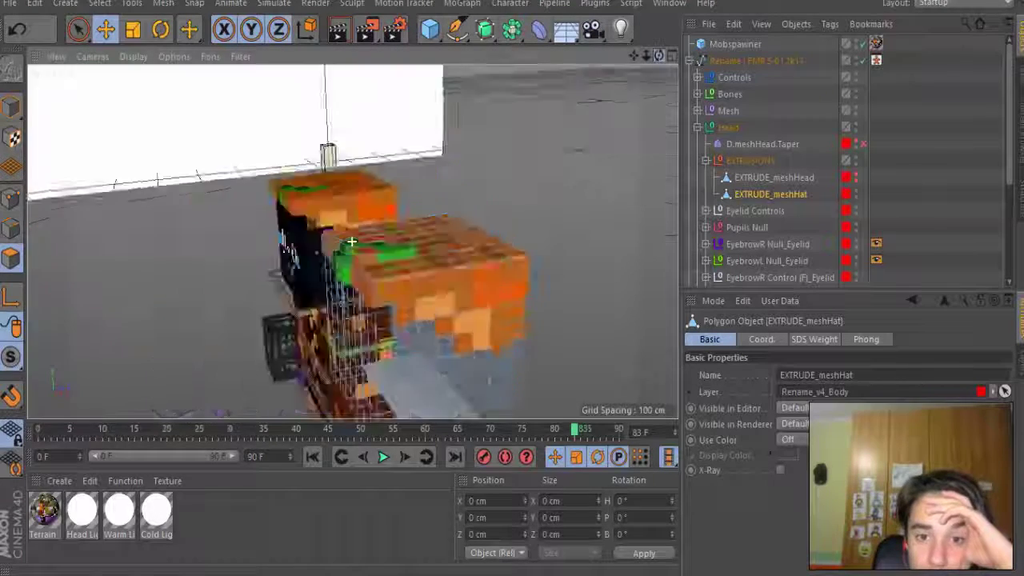
left_click_drag(646, 56, 608, 96)
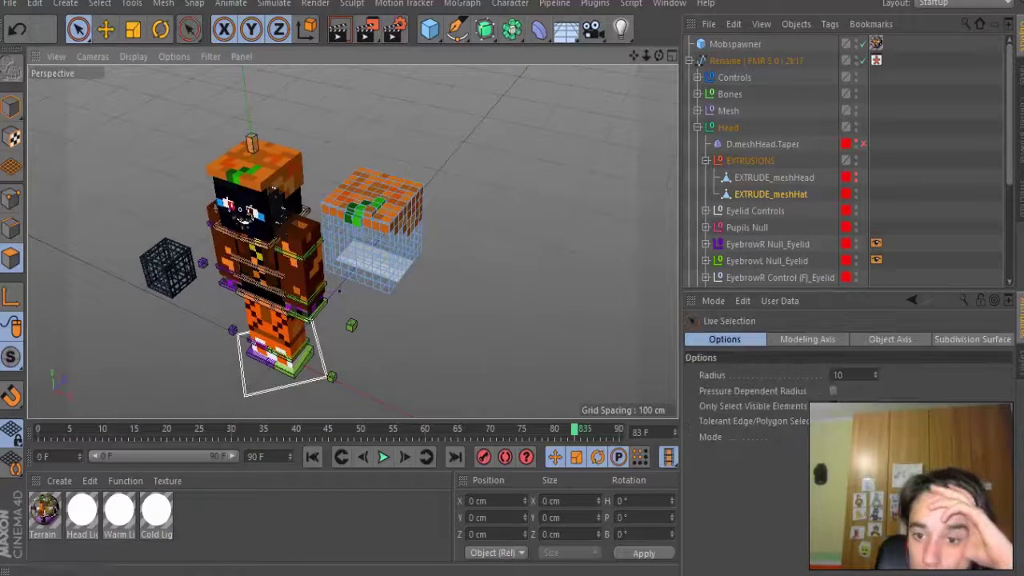
Slide the hat along Z, then undo and redo those hat changes
key("e")
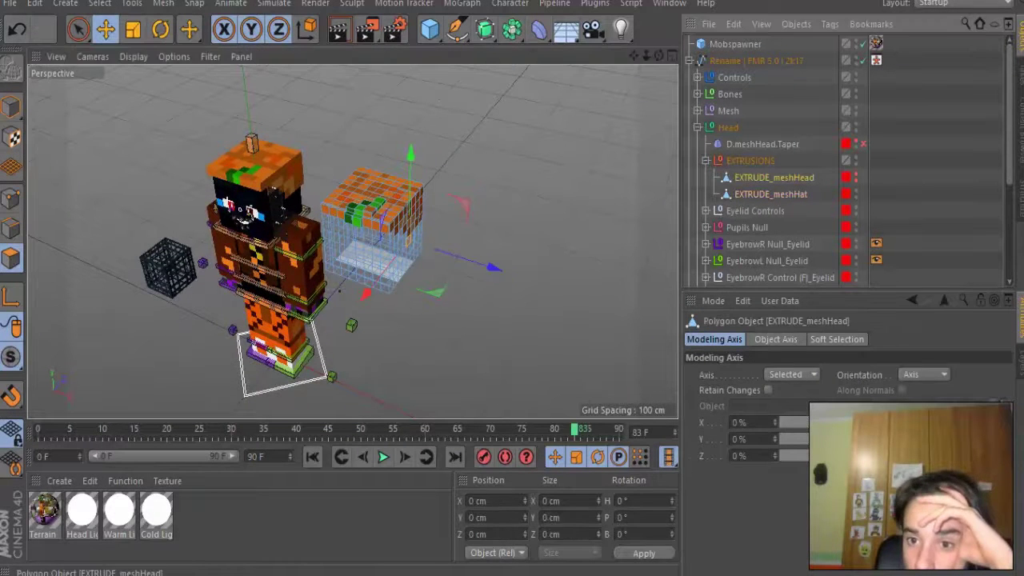
left_click_drag(422, 266, 400, 257)
key("ctrl+z")
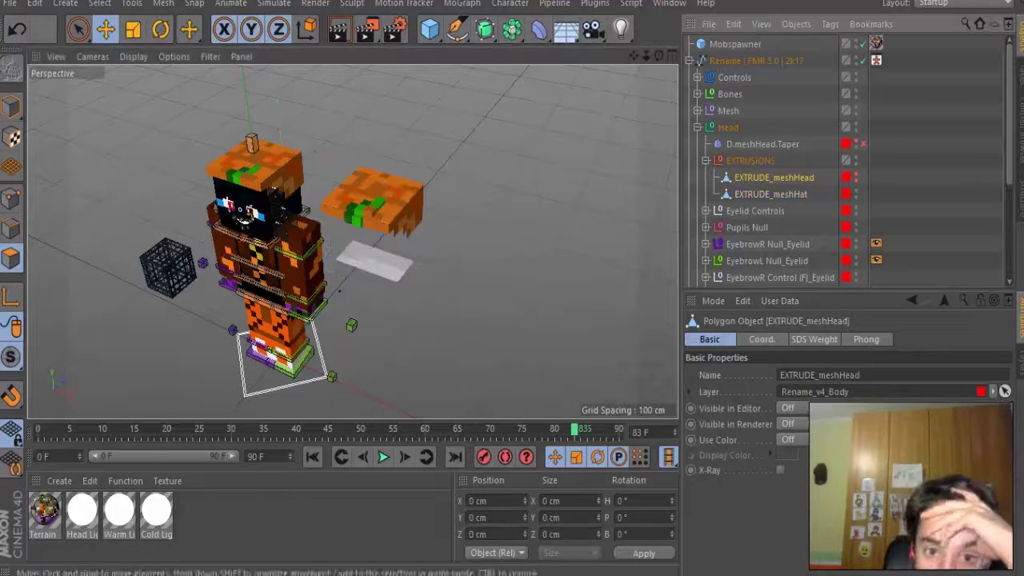
key("ctrl+y")
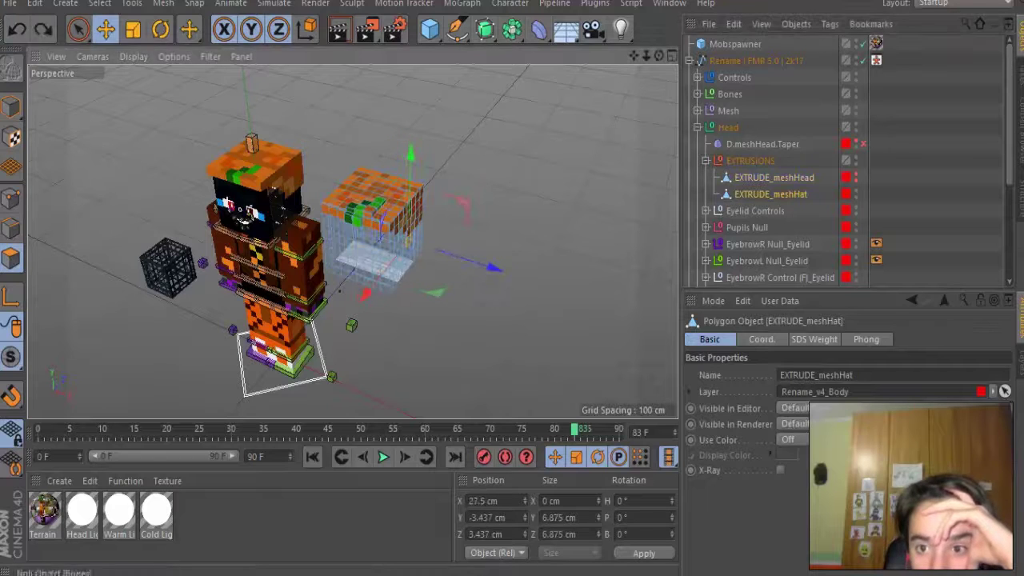
key("ctrl+y")
key("ctrl+z")
key("ctrl+y")
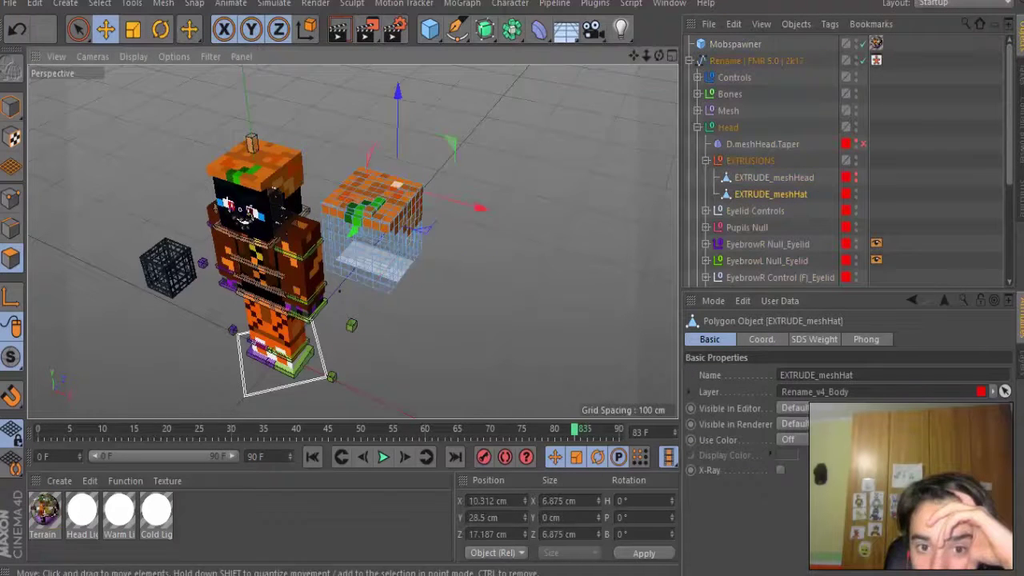
left_click_drag(413, 261, 196, 232, "alt")
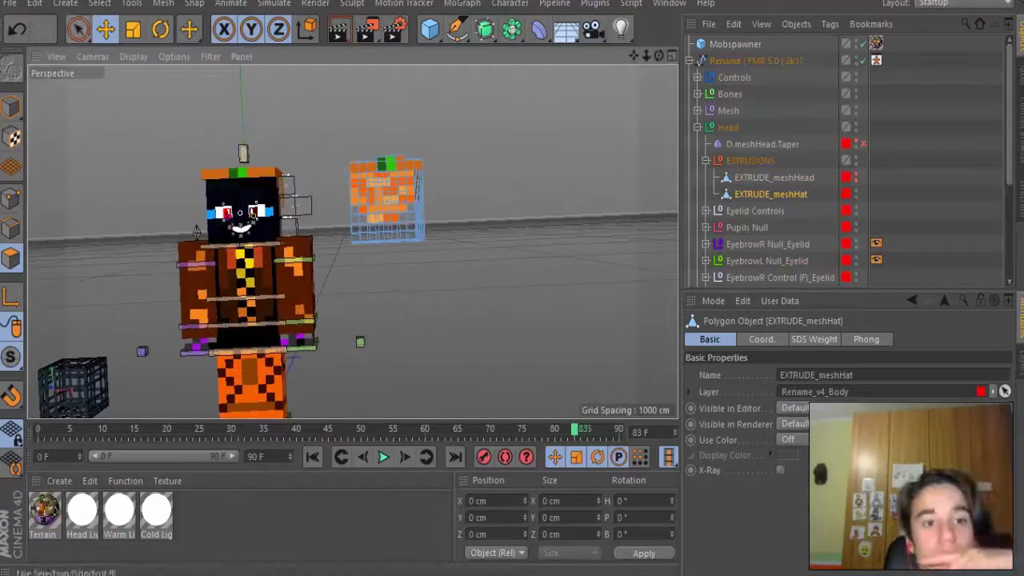
left_click(289, 413)
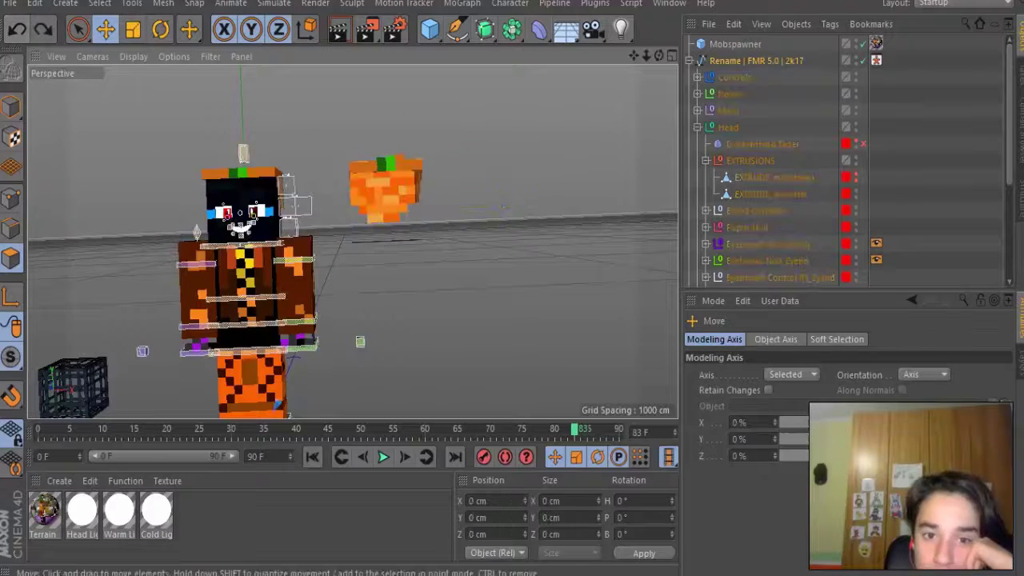
Step back and forward through the edit history until the hat returns to the head
left_click(17, 30)
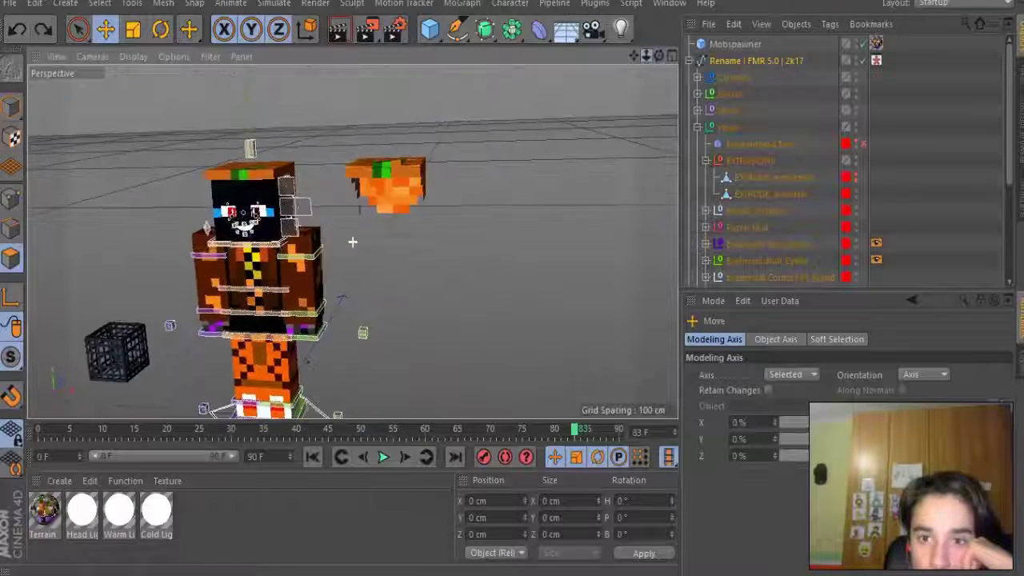
left_click(18, 29)
left_click(17, 29)
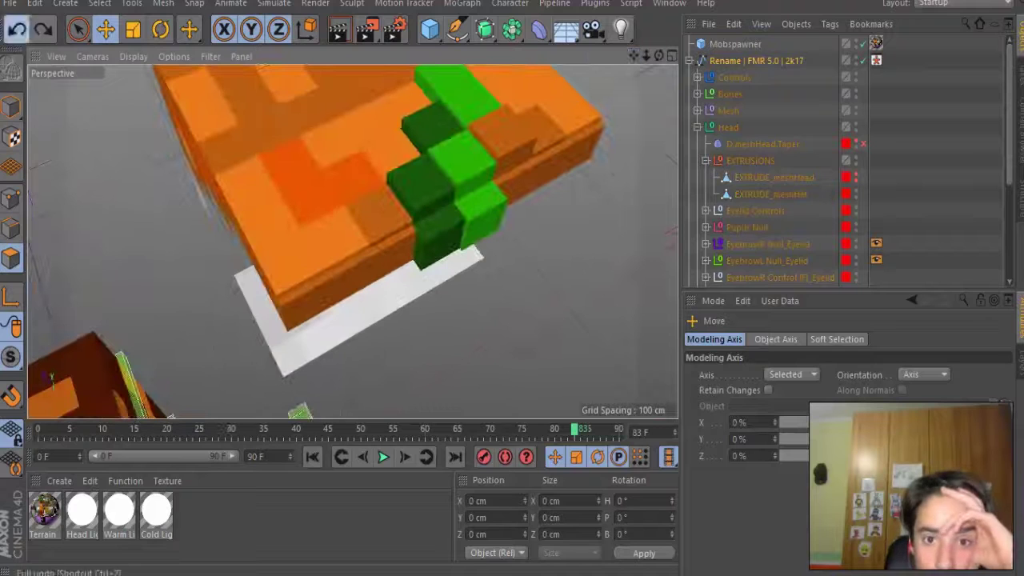
left_click(17, 29)
left_click(18, 30)
left_click(18, 29)
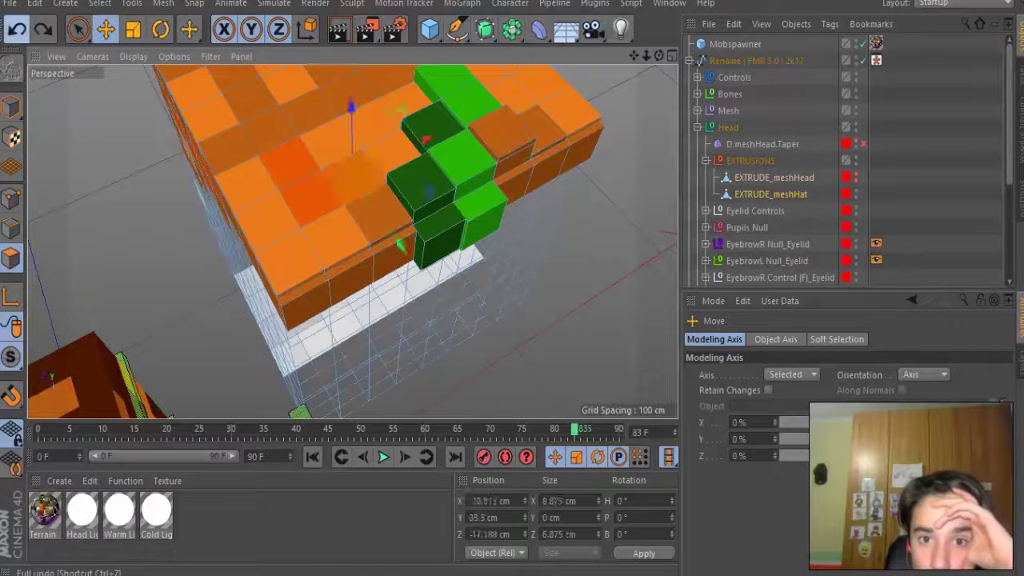
left_click(17, 30)
left_click(44, 30)
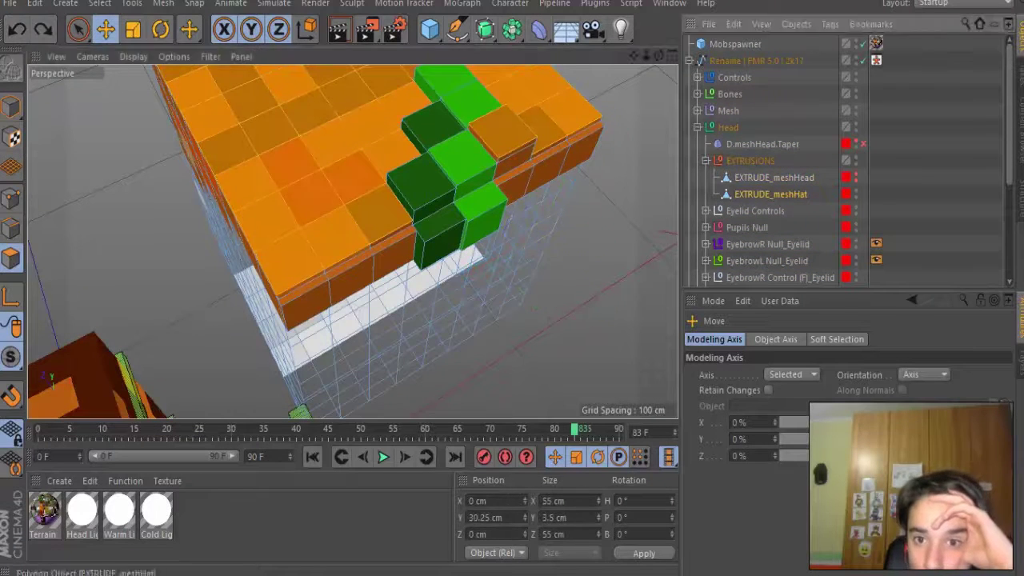
left_click(43, 29)
left_click(44, 30)
left_click(43, 29)
left_click(44, 29)
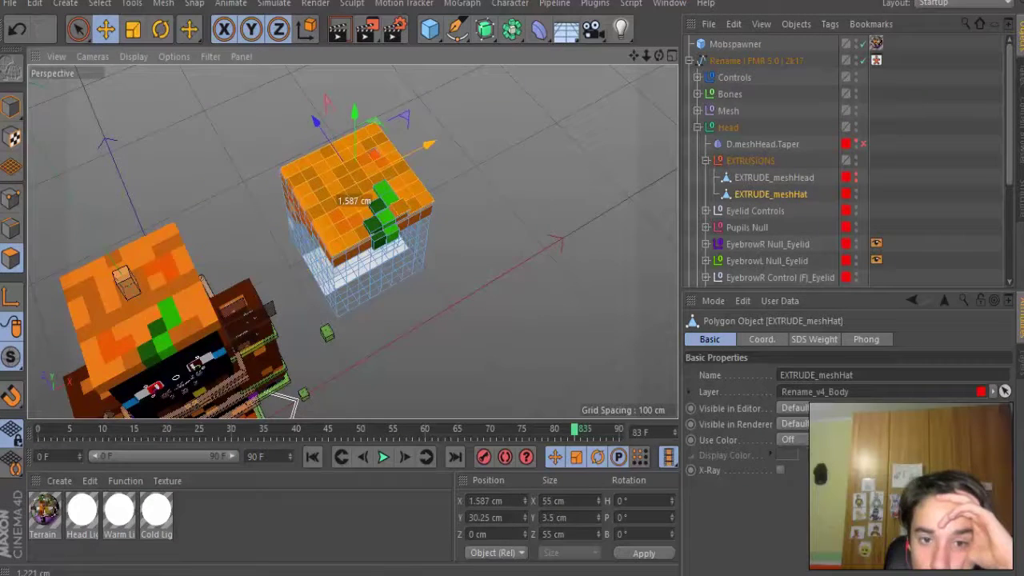
key("ctrl+z")
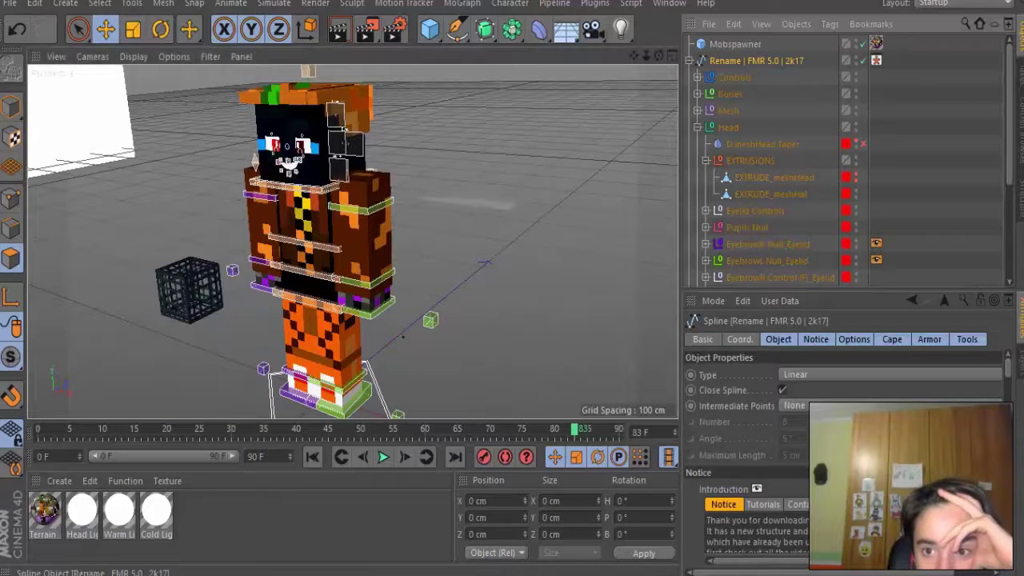
Move the mob spawner cube beside the character's legs
key("space")
key("ctrl+z")
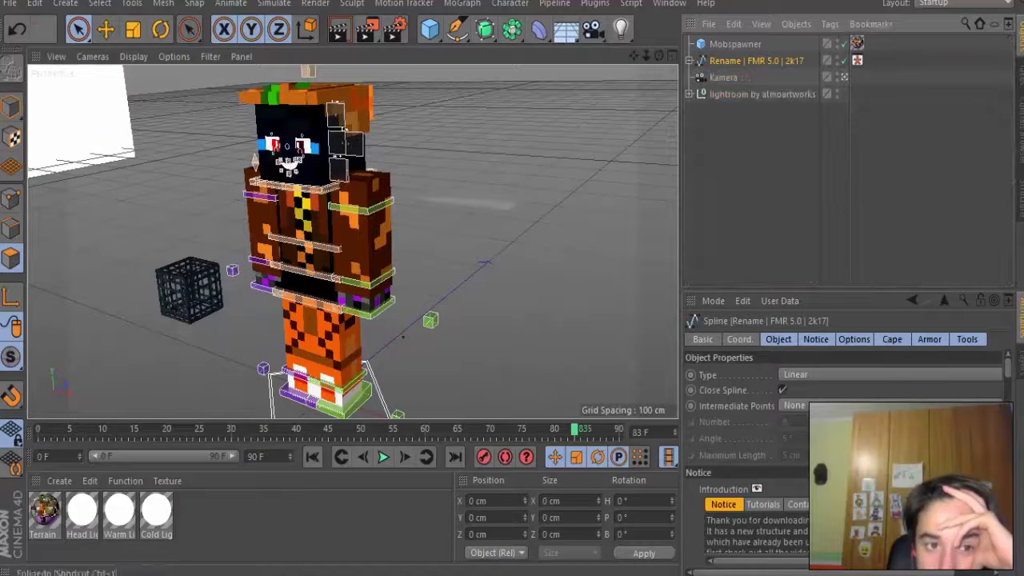
key("space")
left_click(189, 289)
mouse_move(189, 289)
left_mouse_down()
mouse_move(336, 348)
mouse_move(372, 313)
left_mouse_up()
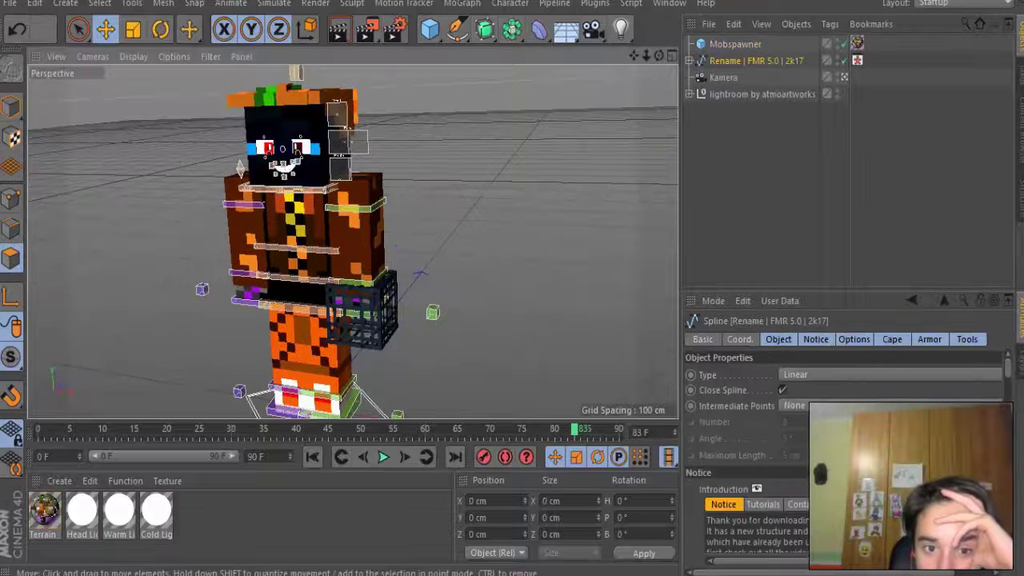
Swing both arm goal controls outward and up to the sides
left_click(255, 232)
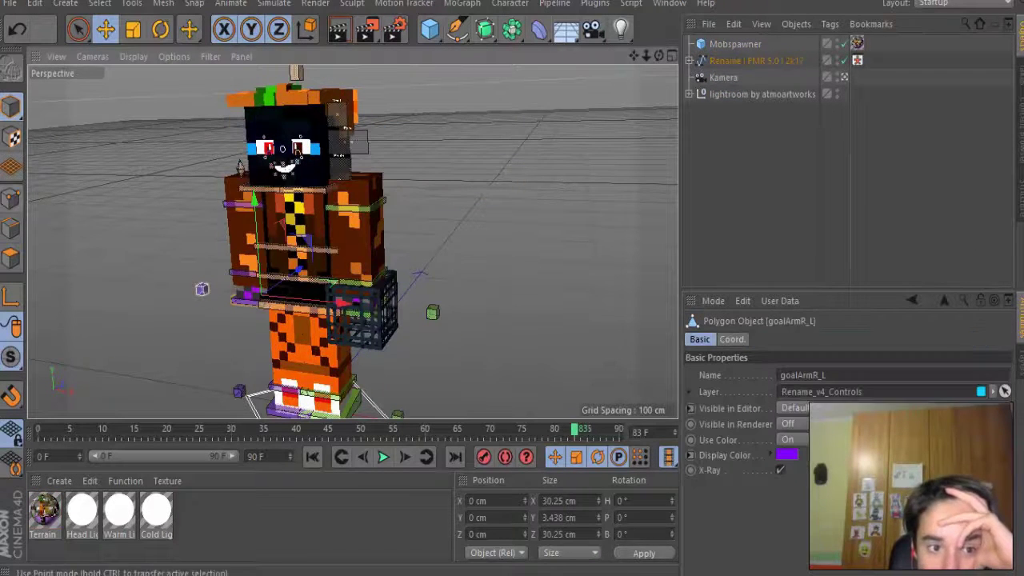
left_click_drag(202, 289, 148, 264)
left_click(432, 312)
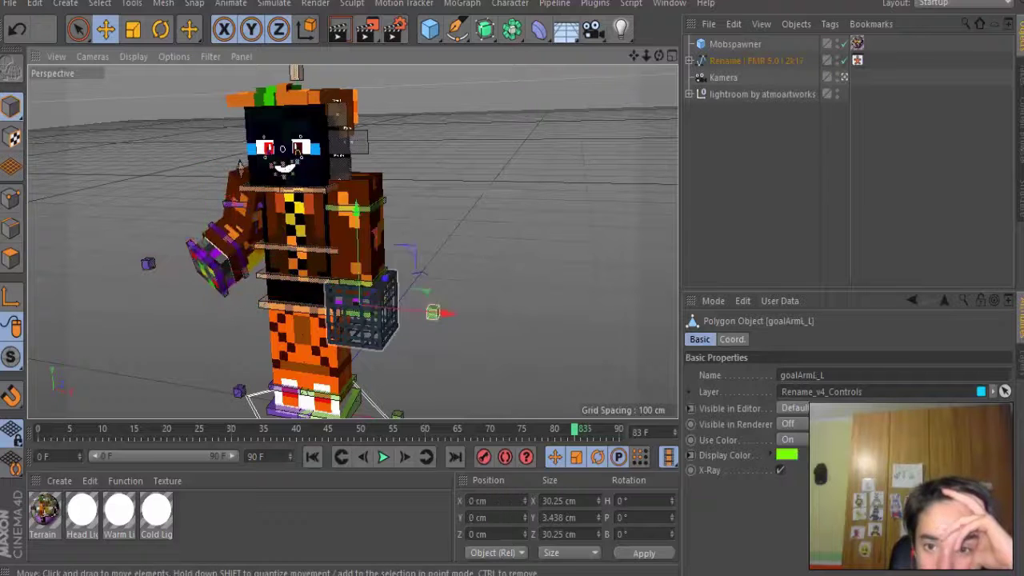
left_click_drag(432, 312, 487, 297)
Raise the spawner toward the hand and turn the character slightly
left_click(376, 320)
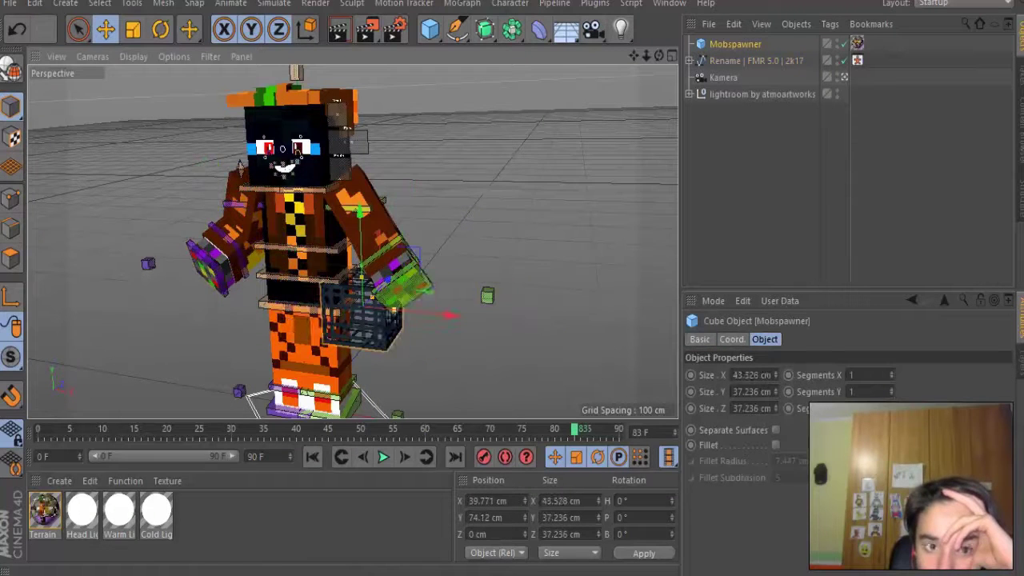
left_click(17, 30)
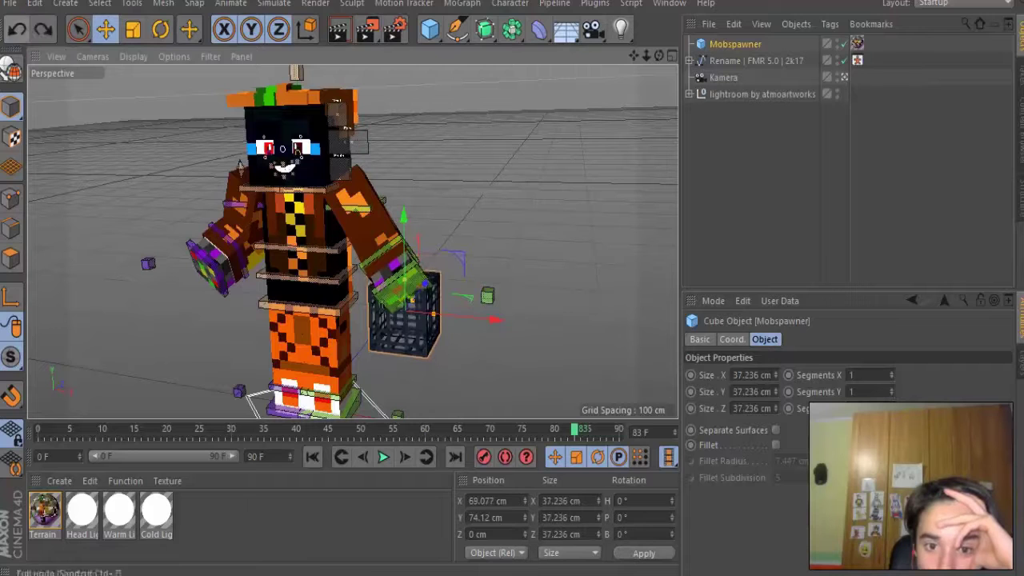
mouse_move(404, 316)
left_mouse_down()
mouse_move(392, 312)
mouse_move(398, 324)
left_mouse_up()
key("r")
key("e")
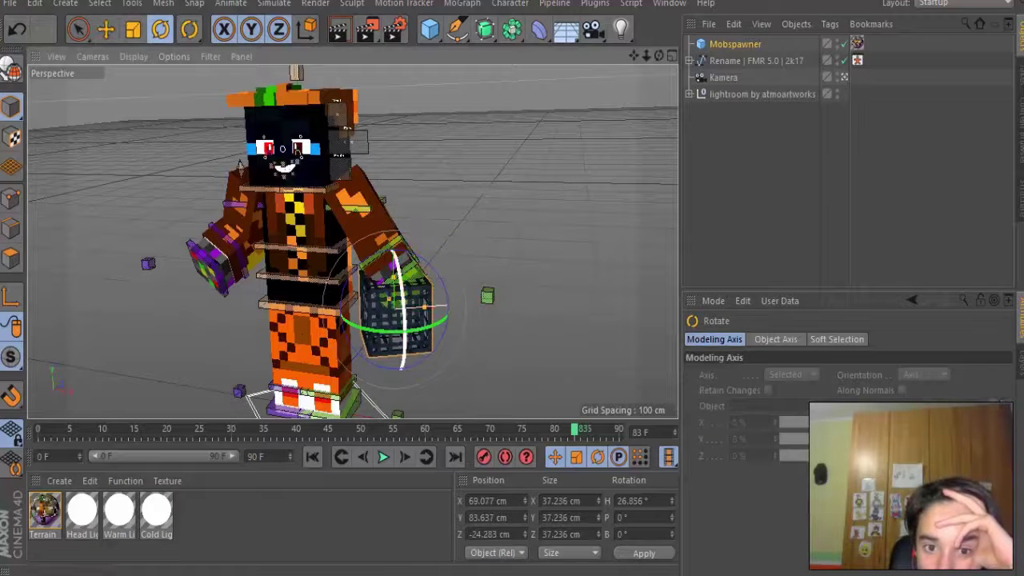
left_click(298, 150)
left_click_drag(298, 150, 296, 168)
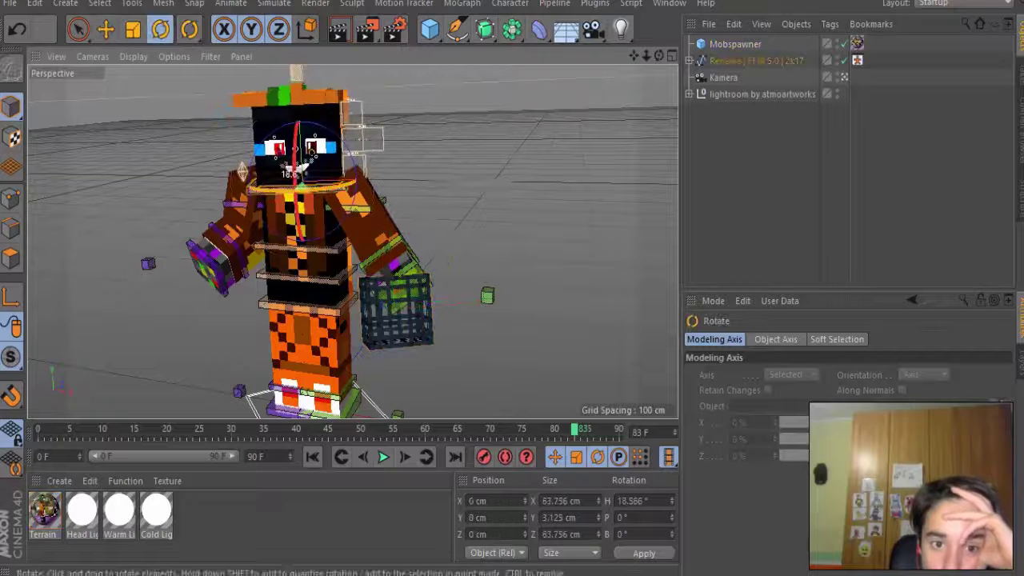
Step back through recent edits and move the mob spawner into the character's hand
key("e")
left_click(297, 160)
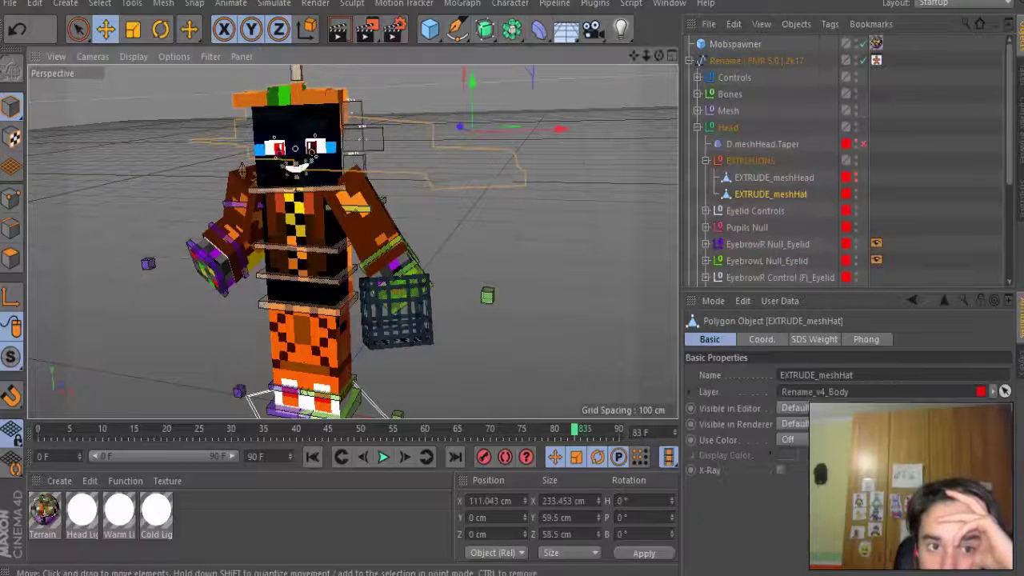
key("ctrl+shift+a")
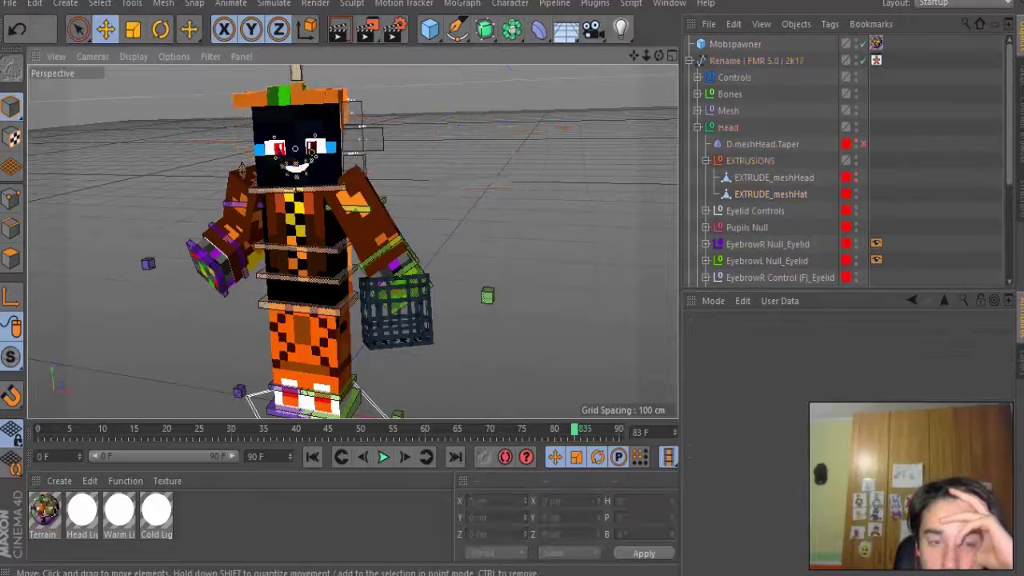
key("ctrl+z")
key("ctrl+shift+z")
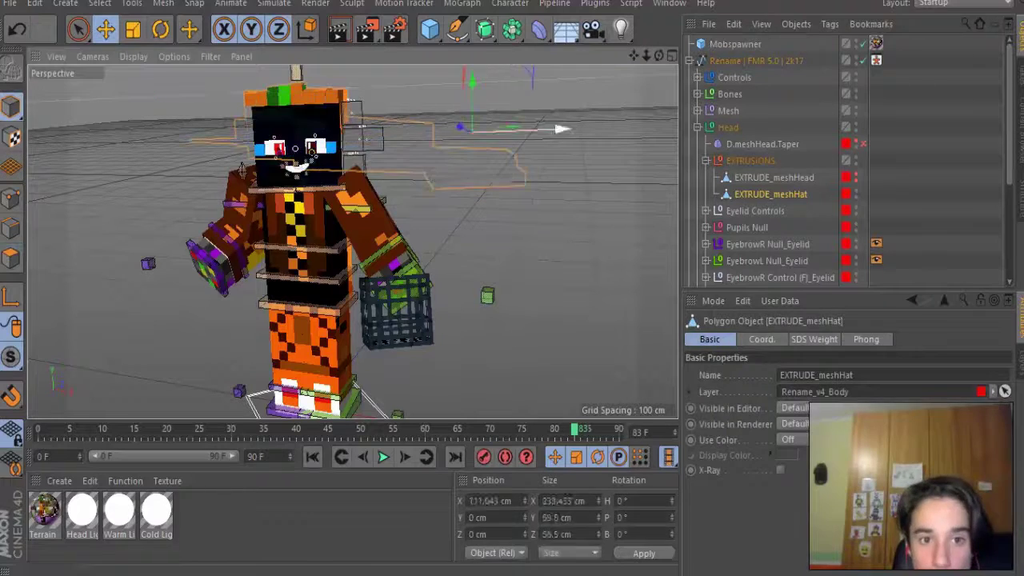
key("ctrl+z")
key("ctrl+z")
key("ctrl+shift+z")
key("ctrl+z")
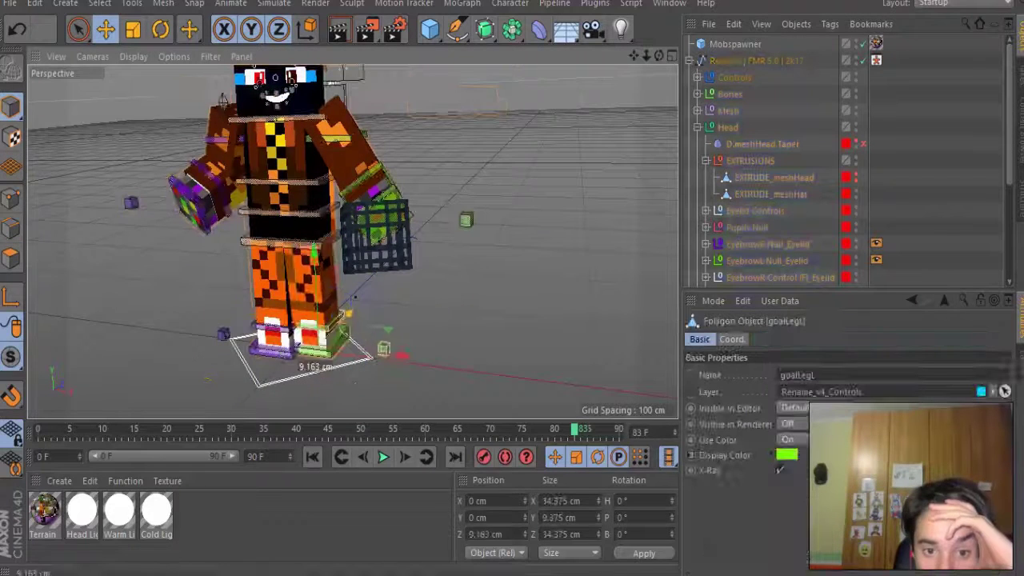
key("ctrl+z")
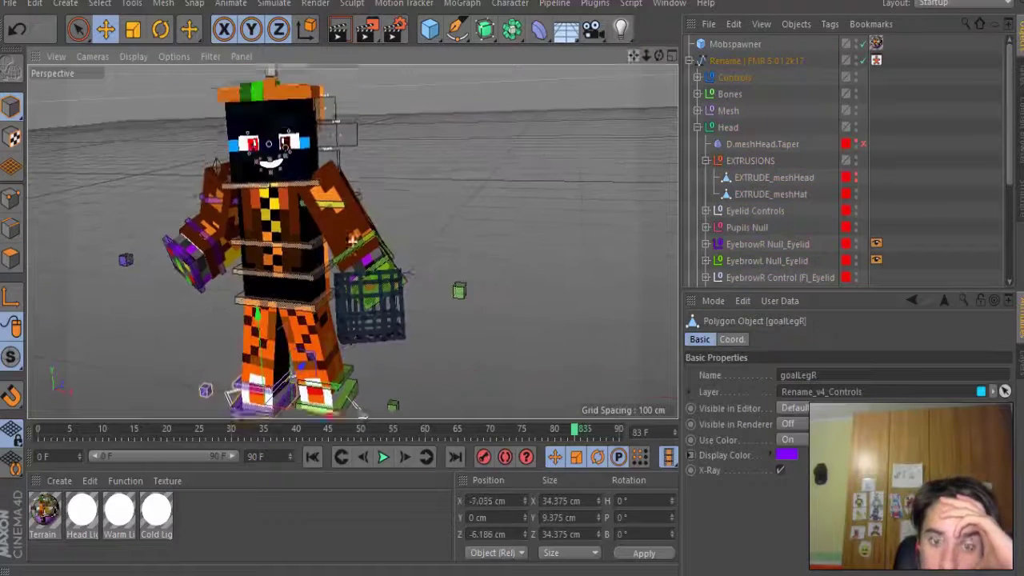
key("ctrl+z")
left_click_drag(375, 313, 352, 241)
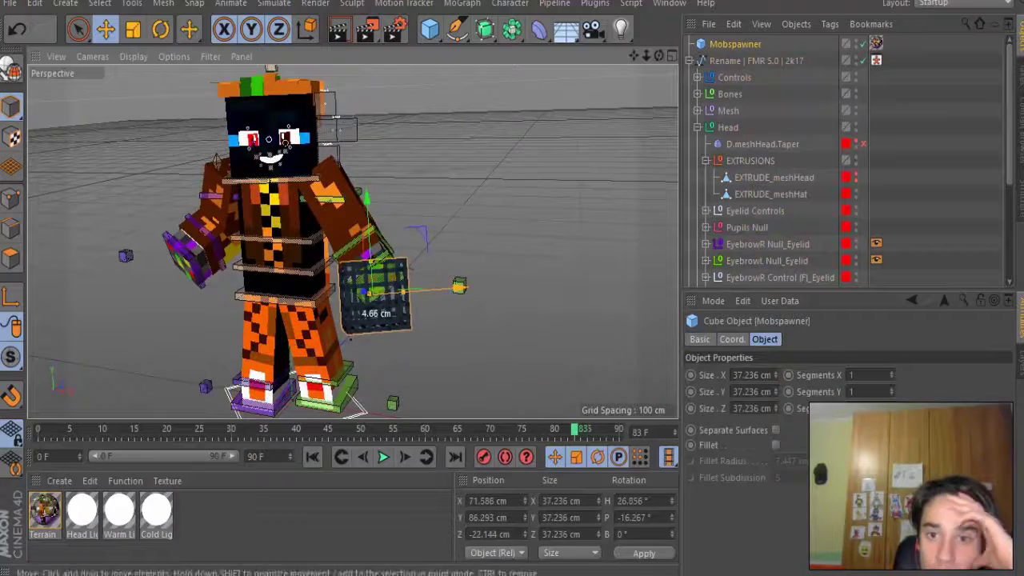
key("ctrl+shift+z")
Name the render output file in the Cinema 4D skins folder and render to the Picture Viewer
key("ctrl+b")
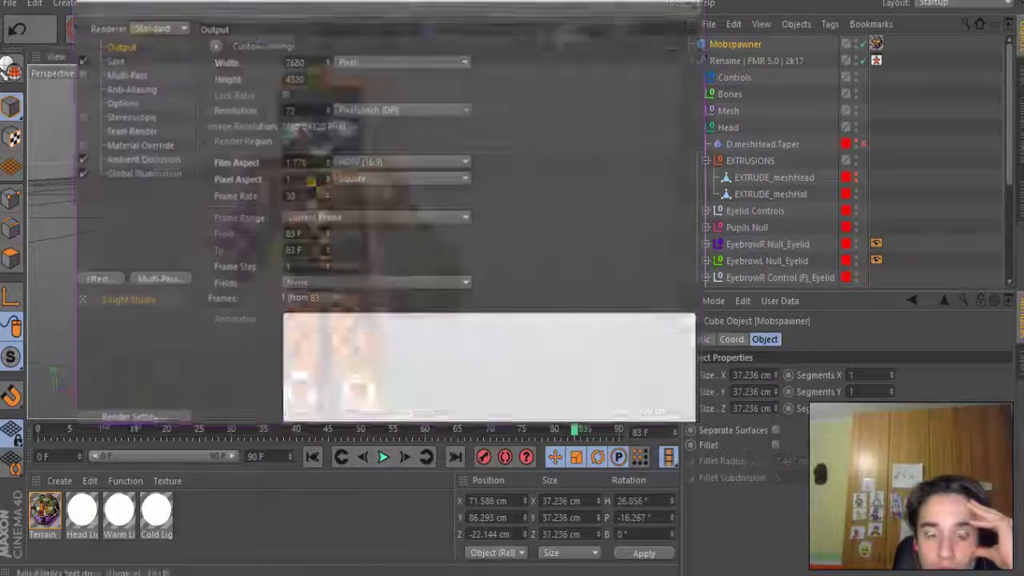
left_click(658, 74)
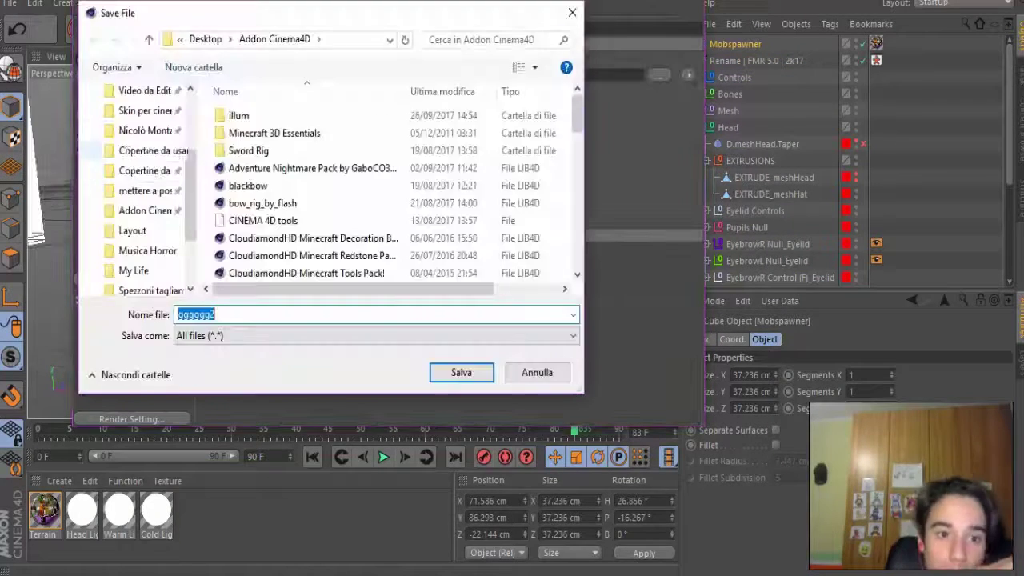
left_click(145, 150)
type("EnderNico Halloween")
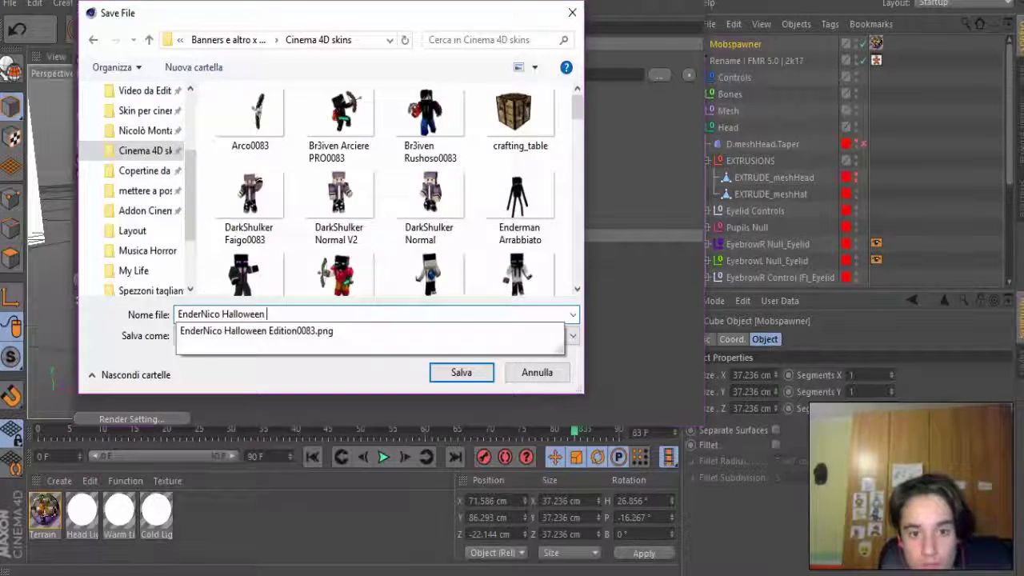
key("Return")
left_click_drag(337, 142, 352, 240, "alt")
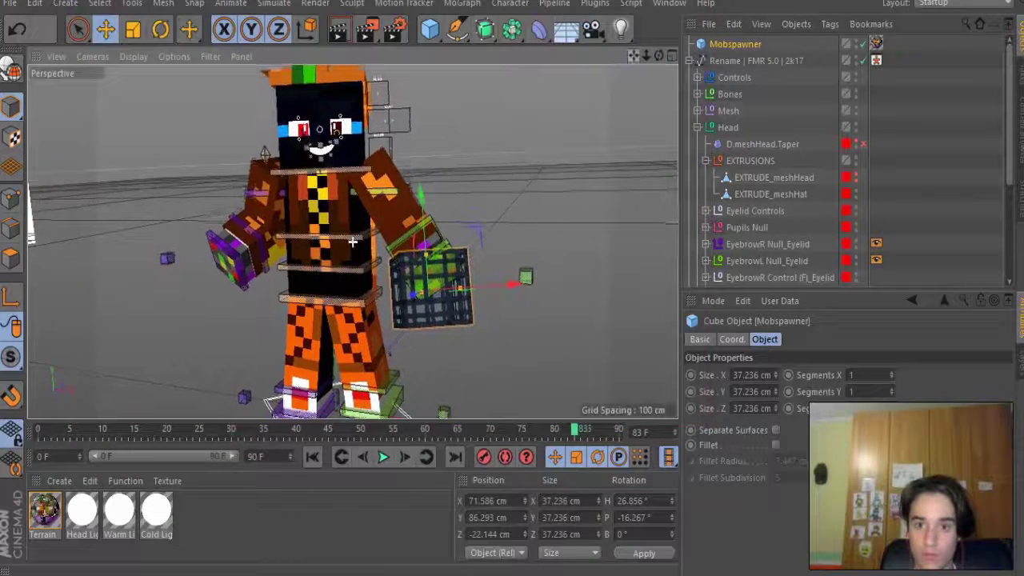
key("shift+r")
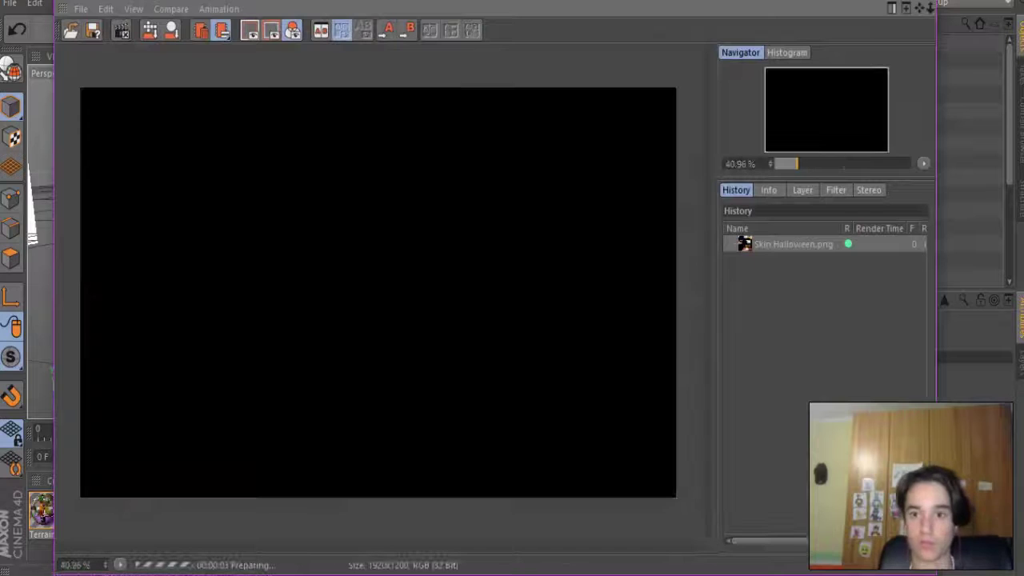